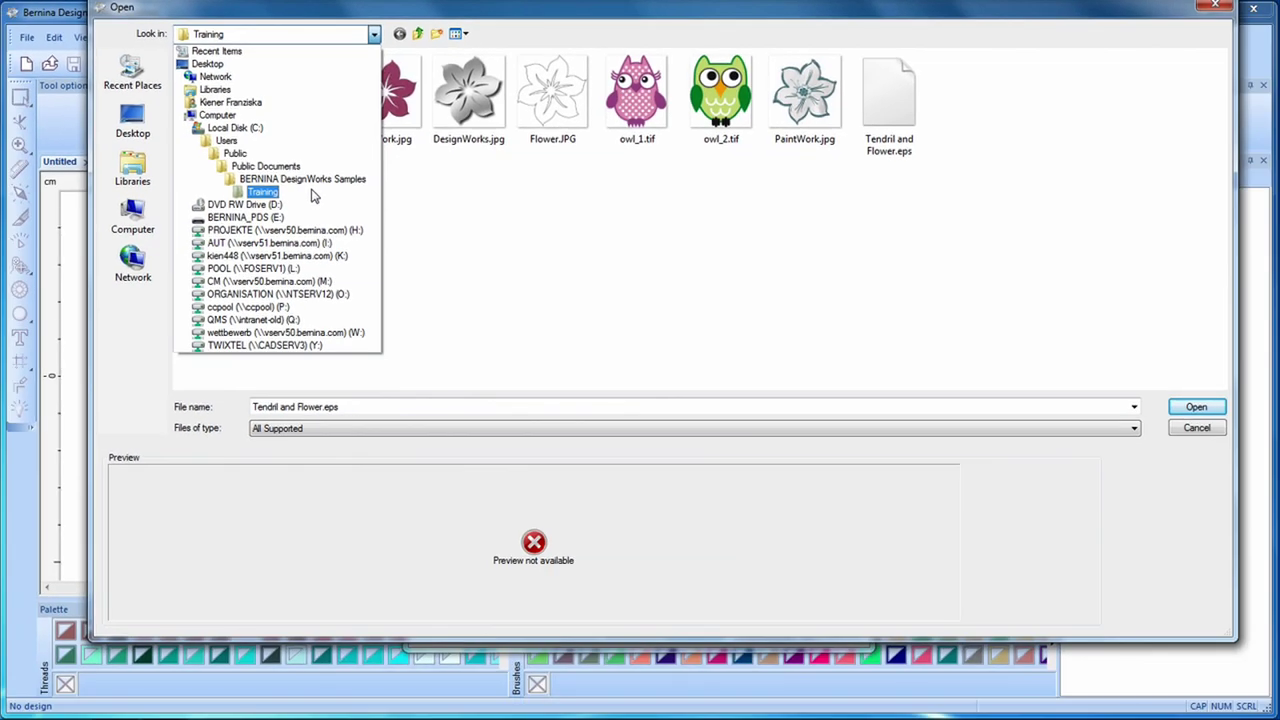
Step: Load the artwork file Tendril and Flower.eps from the Training folder
{"action": "left_click", "coordinate": [311, 196]}
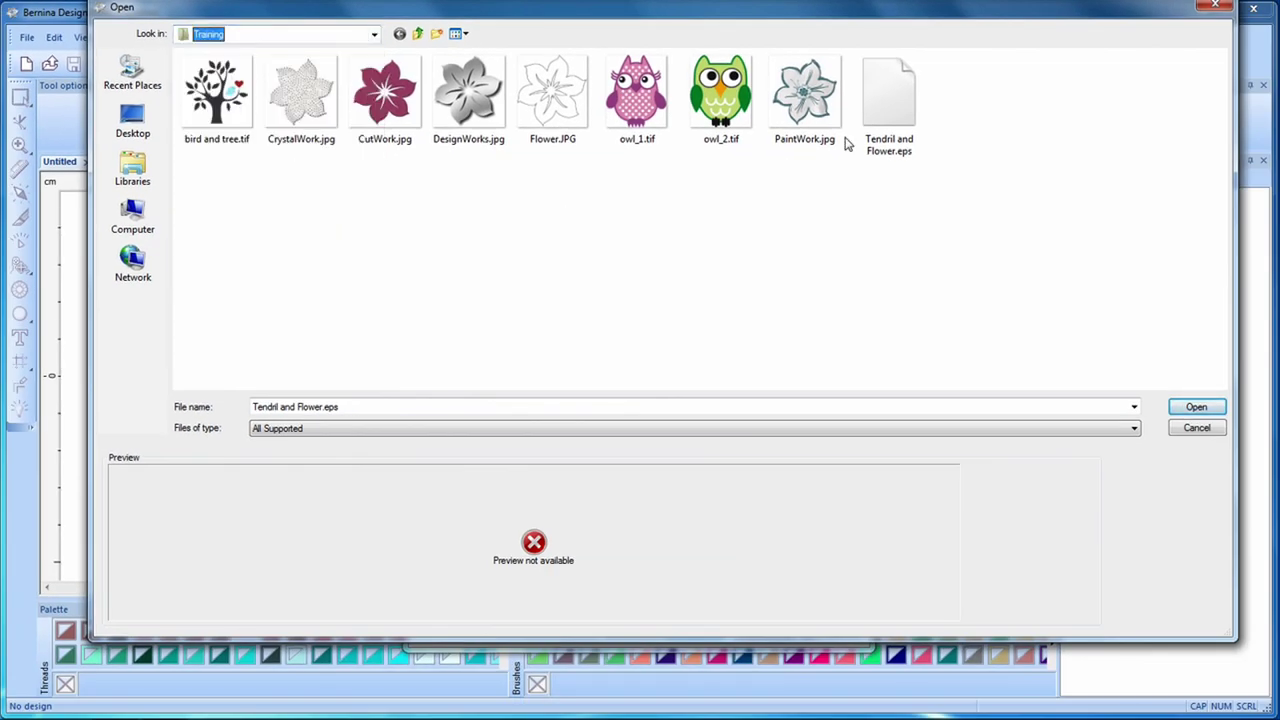
{"action": "left_click", "coordinate": [915, 125]}
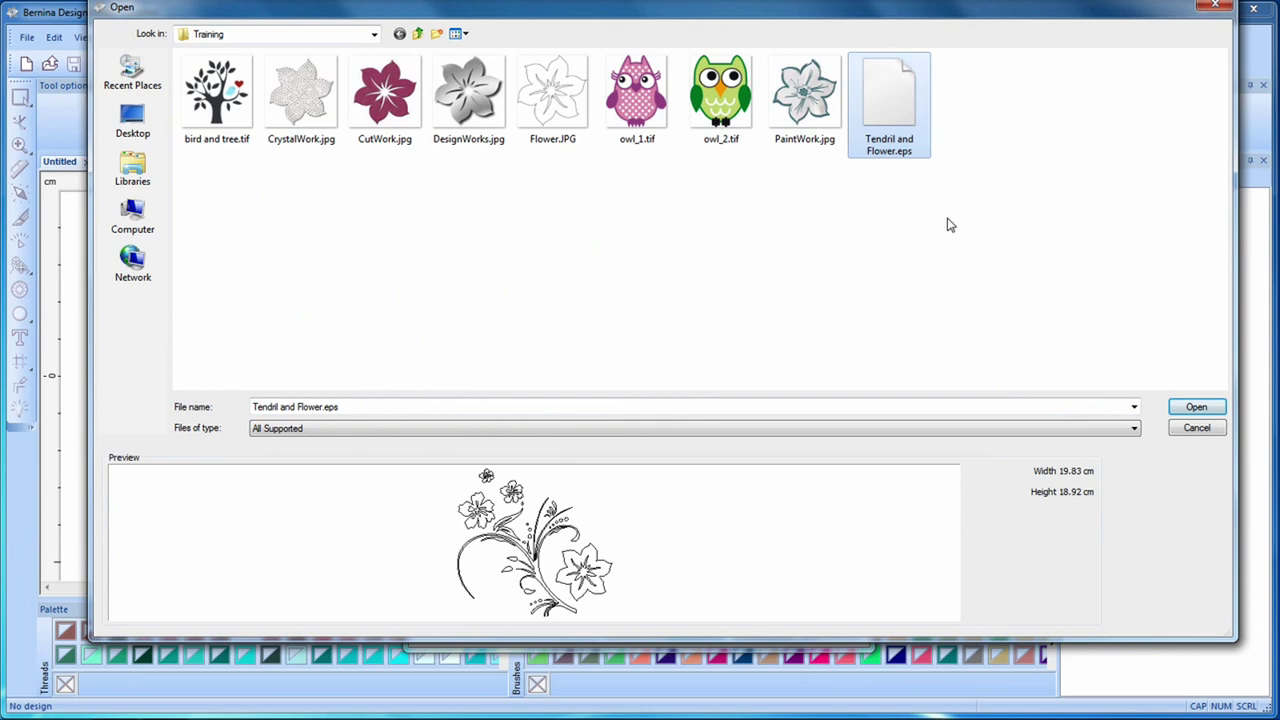
{"action": "left_click", "coordinate": [1214, 412]}
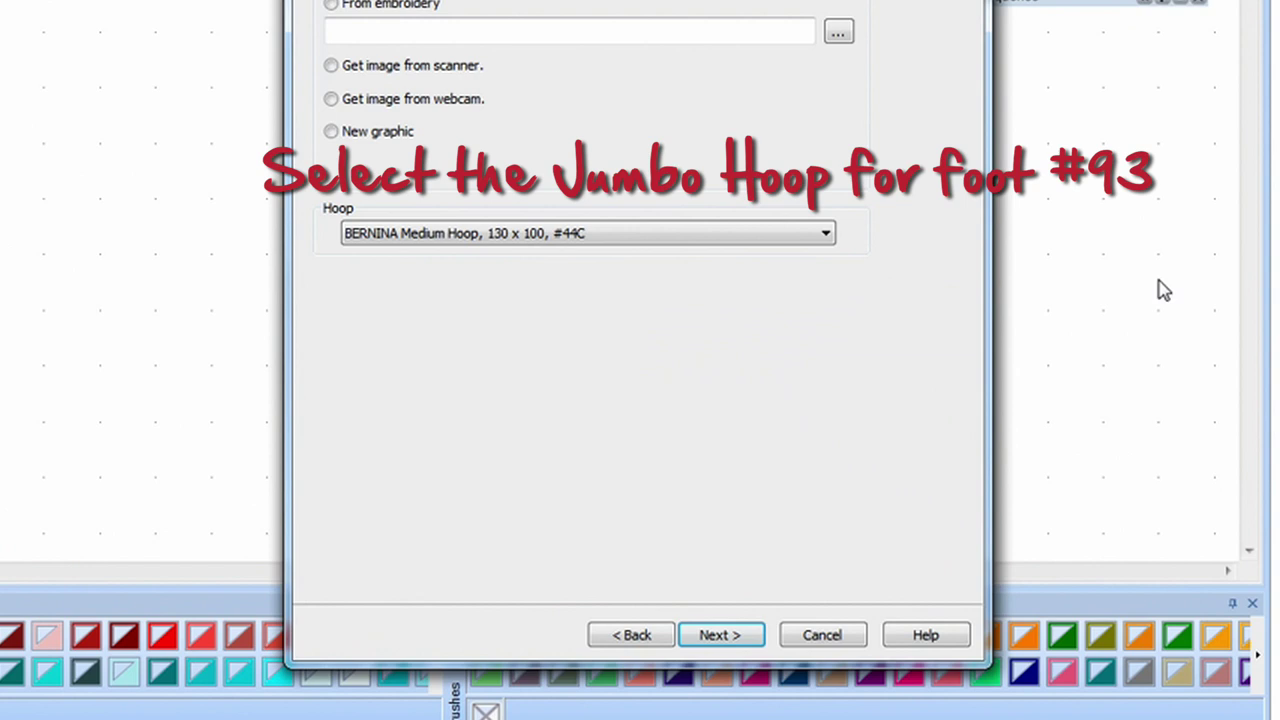
Step: Choose the hoop BERNINA Jumbo Hoop 830, 256 x 400, #93 and continue to color reduction
{"action": "left_click", "coordinate": [826, 236]}
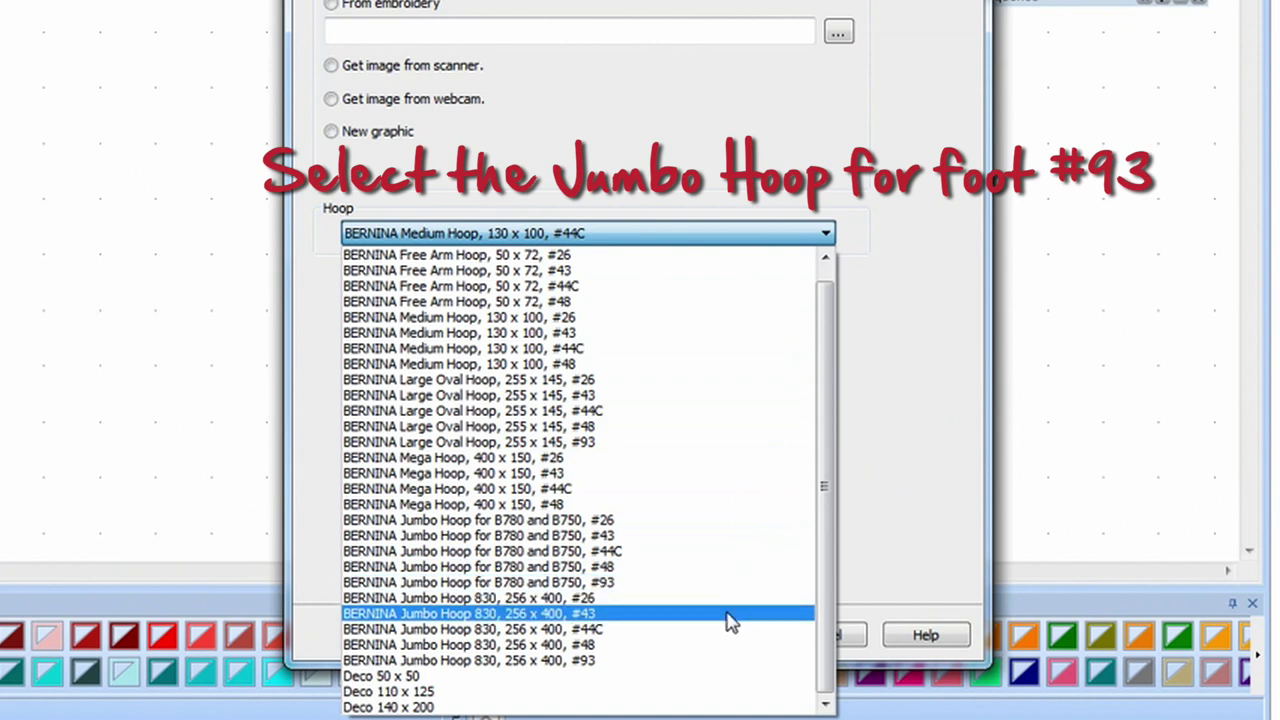
{"action": "left_click", "coordinate": [697, 662]}
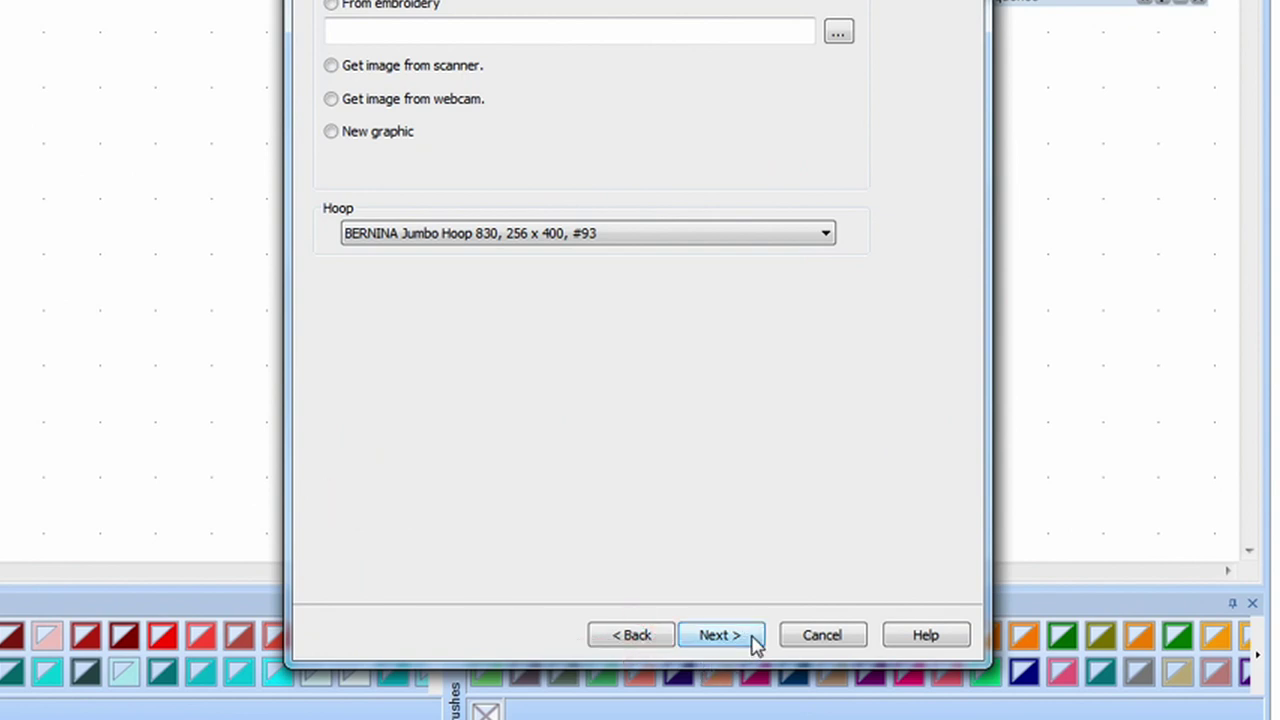
{"action": "left_click", "coordinate": [720, 635]}
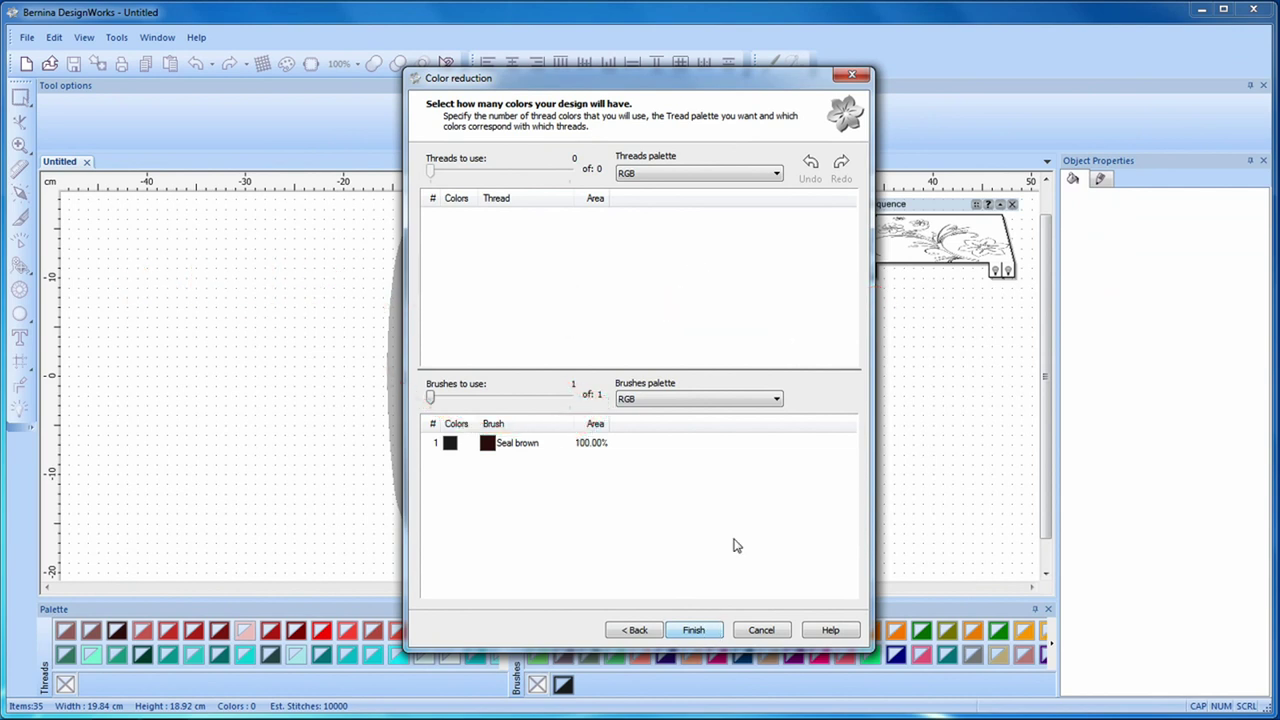
Step: Set the brushes palette to EDDING TEXTILSTIFTE and finish the design import
{"action": "left_click", "coordinate": [778, 399]}
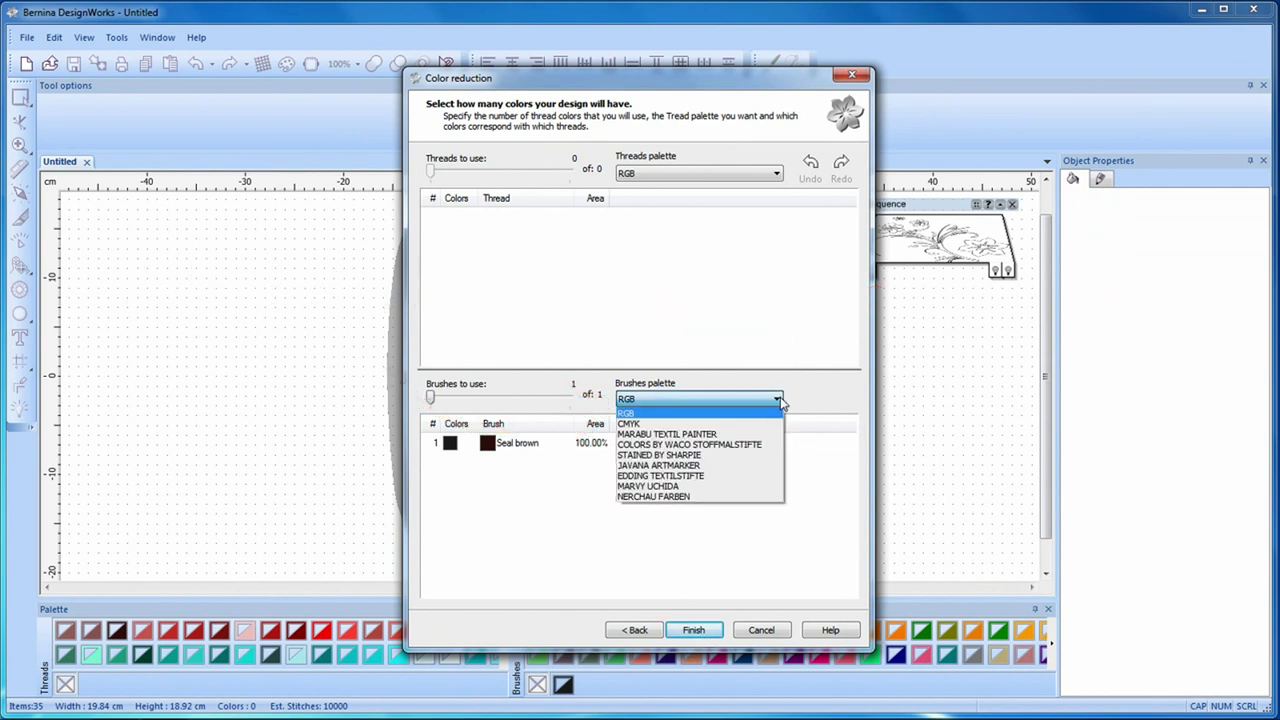
{"action": "left_click", "coordinate": [762, 478]}
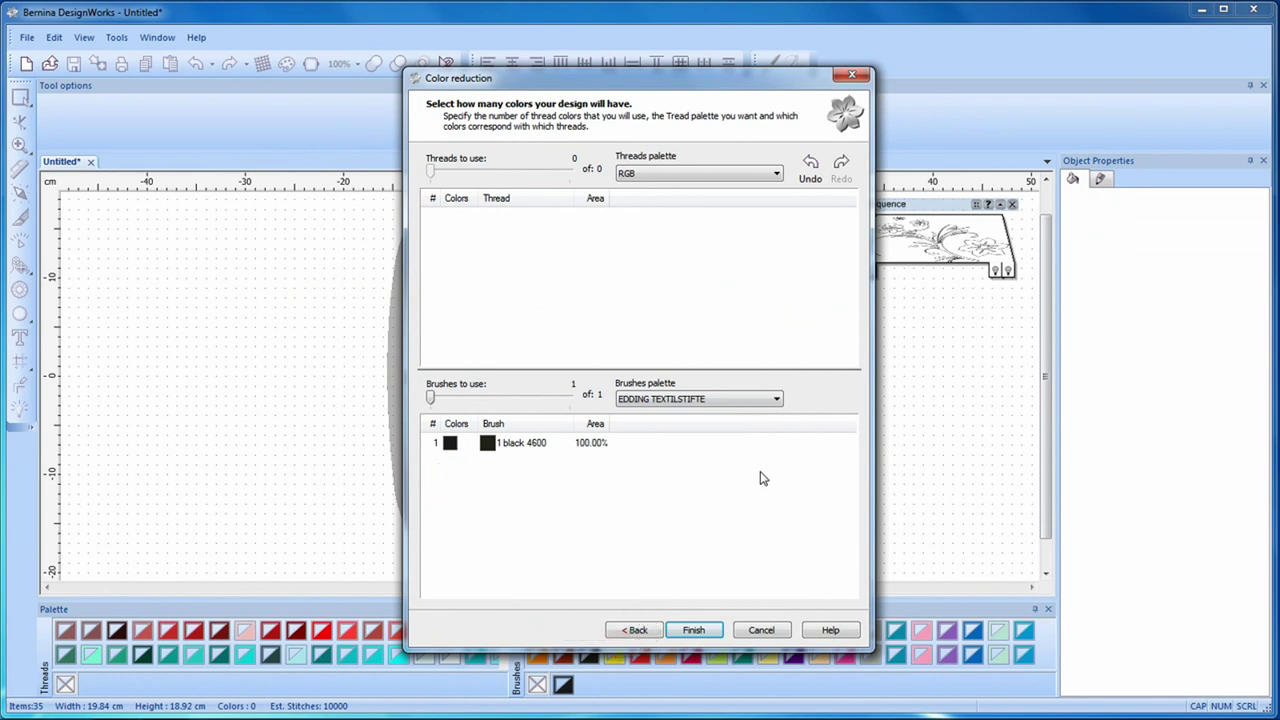
{"action": "left_click", "coordinate": [712, 631]}
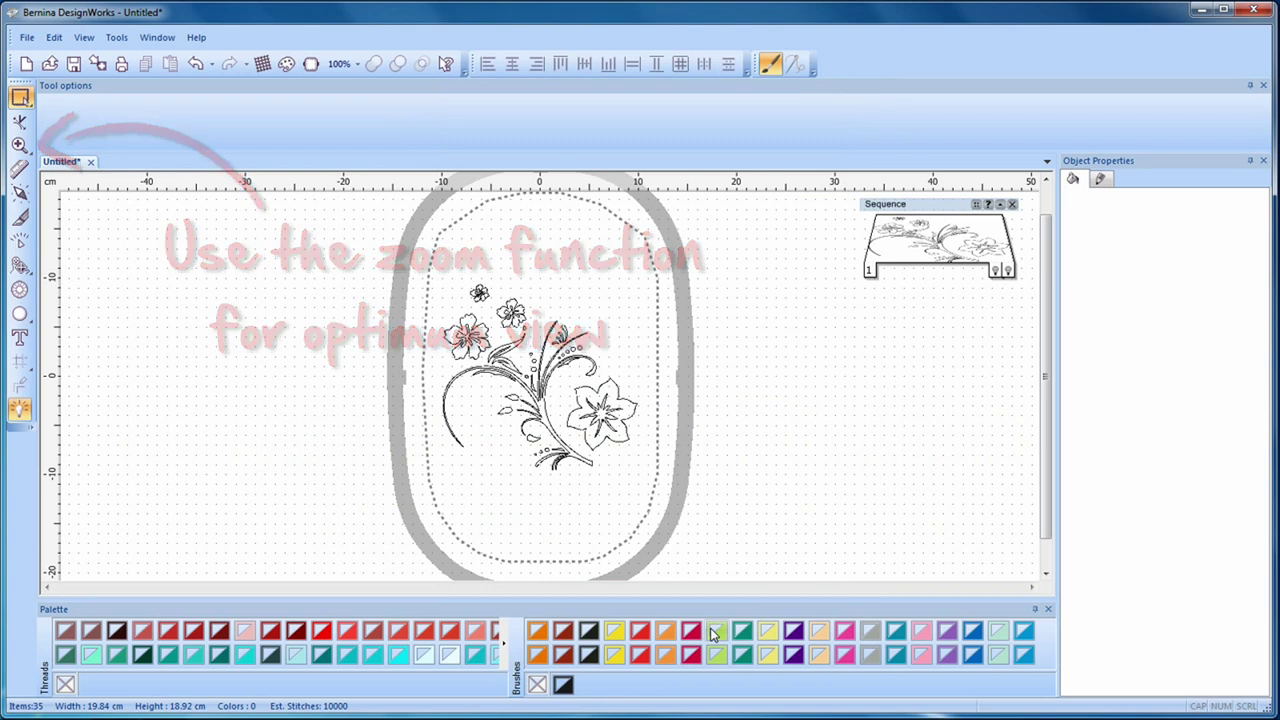
Step: Activate the Magic Wand tool for coloring the tendril
{"action": "left_click", "coordinate": [20, 144]}
{"action": "left_click_drag", "start_coordinate": [441, 289], "coordinate": [626, 476]}
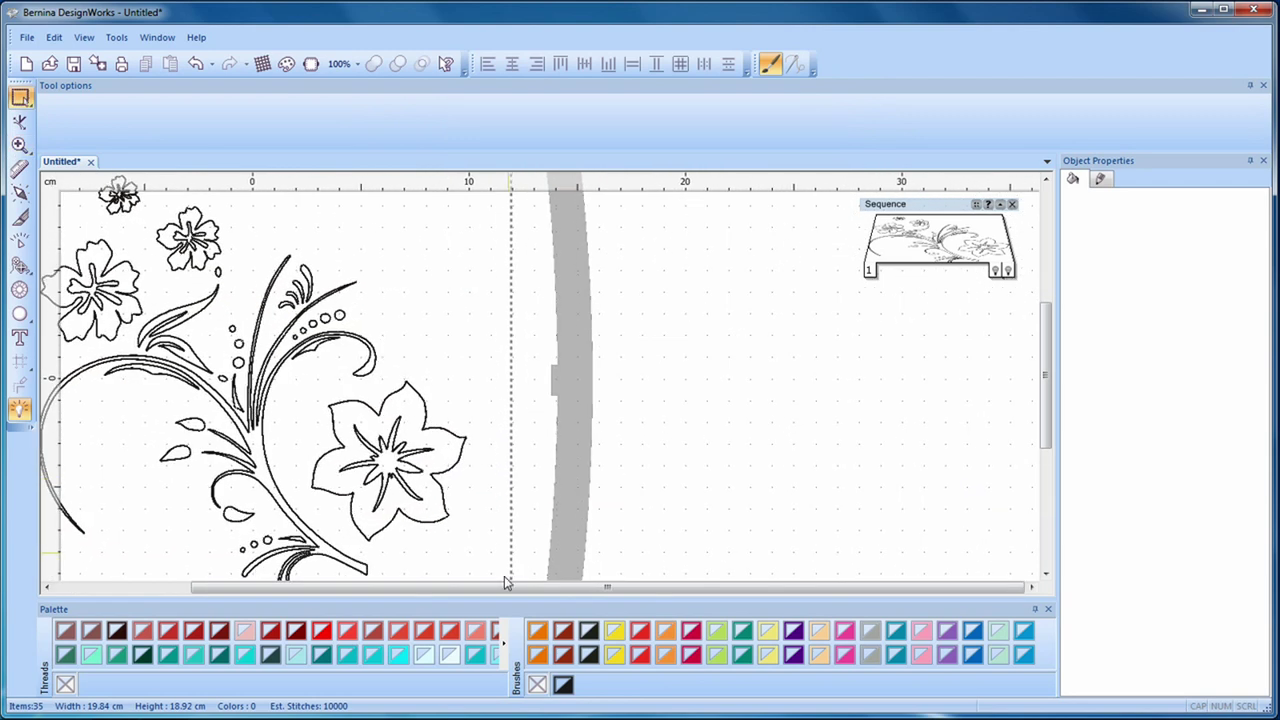
{"action": "left_click_drag", "start_coordinate": [516, 585], "coordinate": [420, 585]}
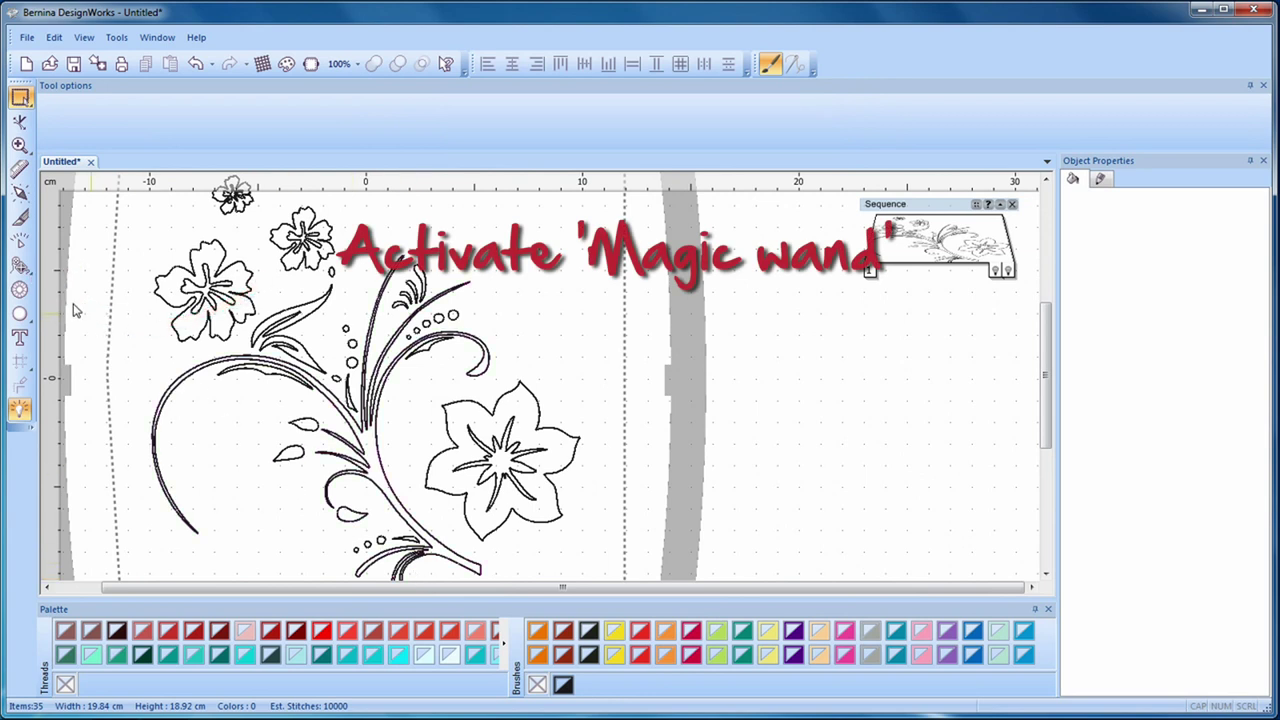
{"action": "left_click", "coordinate": [28, 268]}
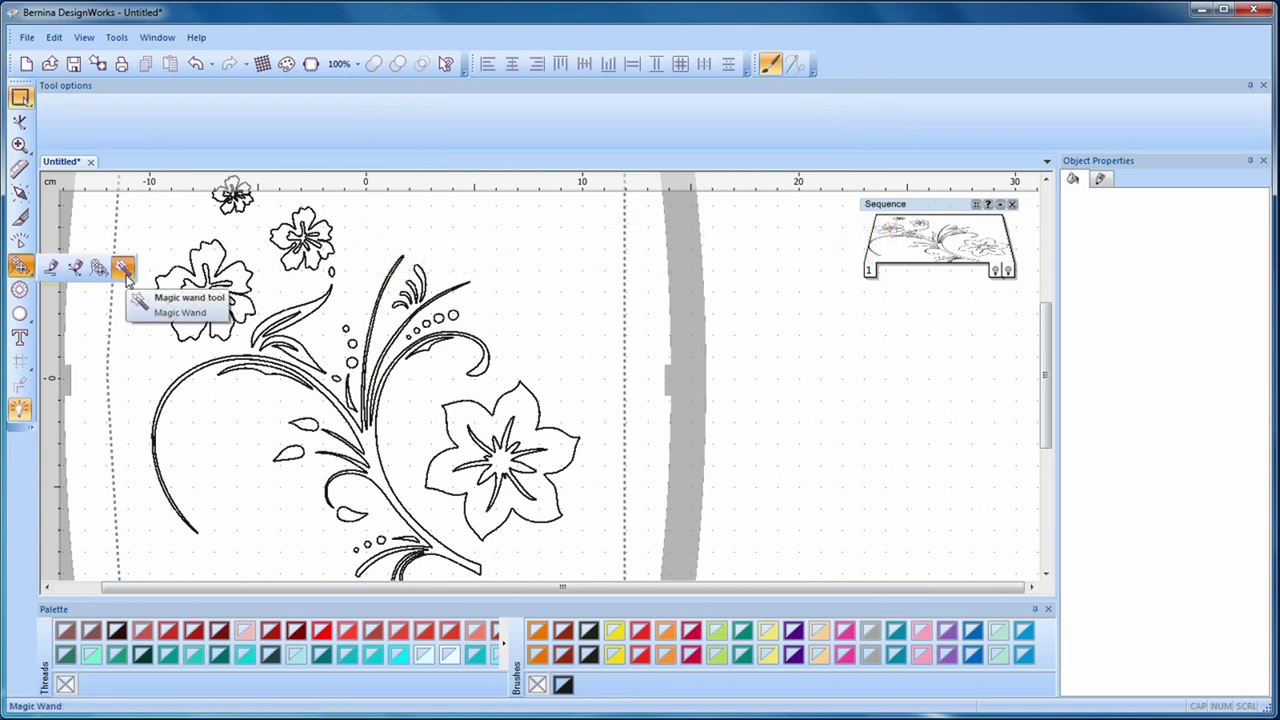
{"action": "left_click", "coordinate": [122, 268]}
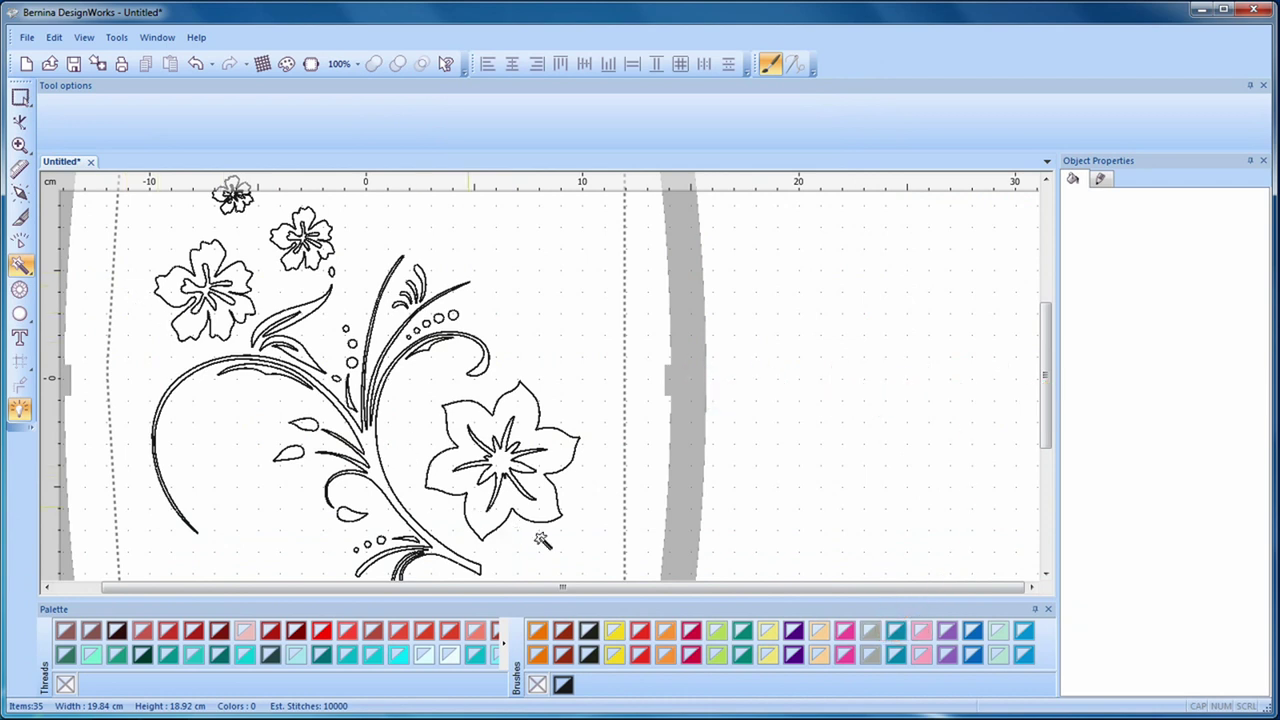
Step: Make the grey brush the default fill and outline color for new graphic objects in this design only
{"action": "left_click", "coordinate": [870, 634]}
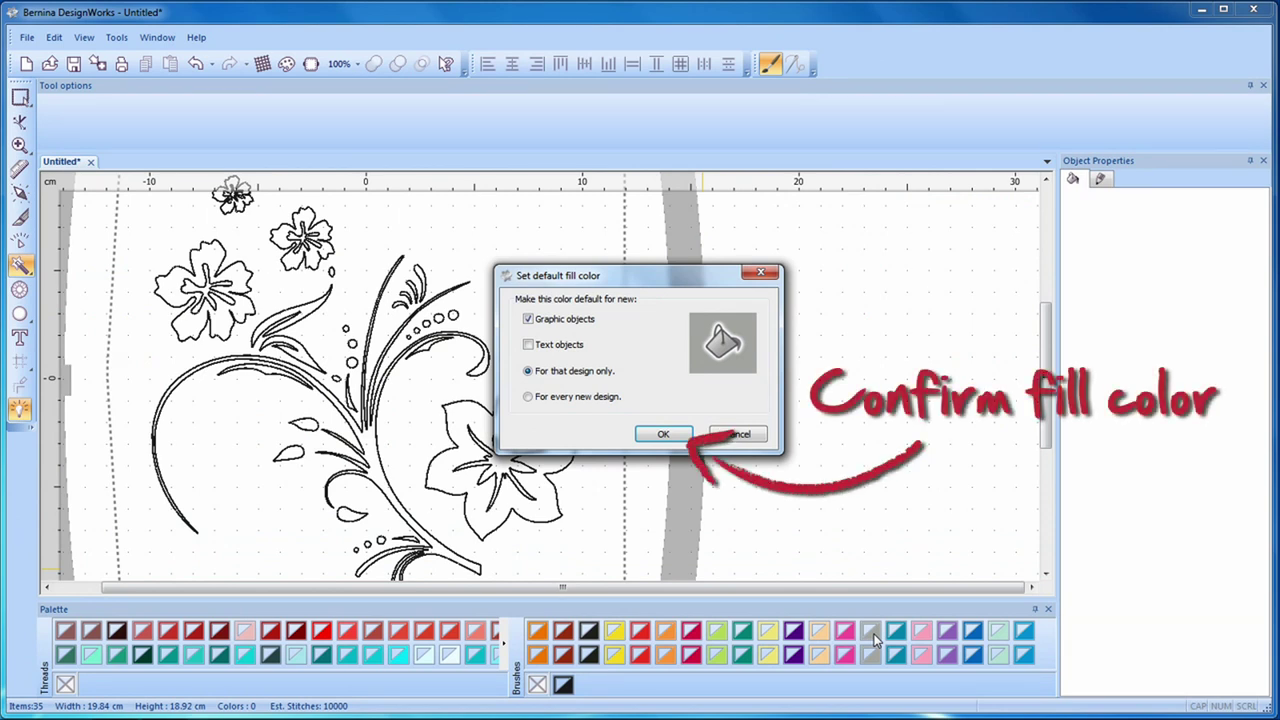
{"action": "left_click", "coordinate": [664, 435]}
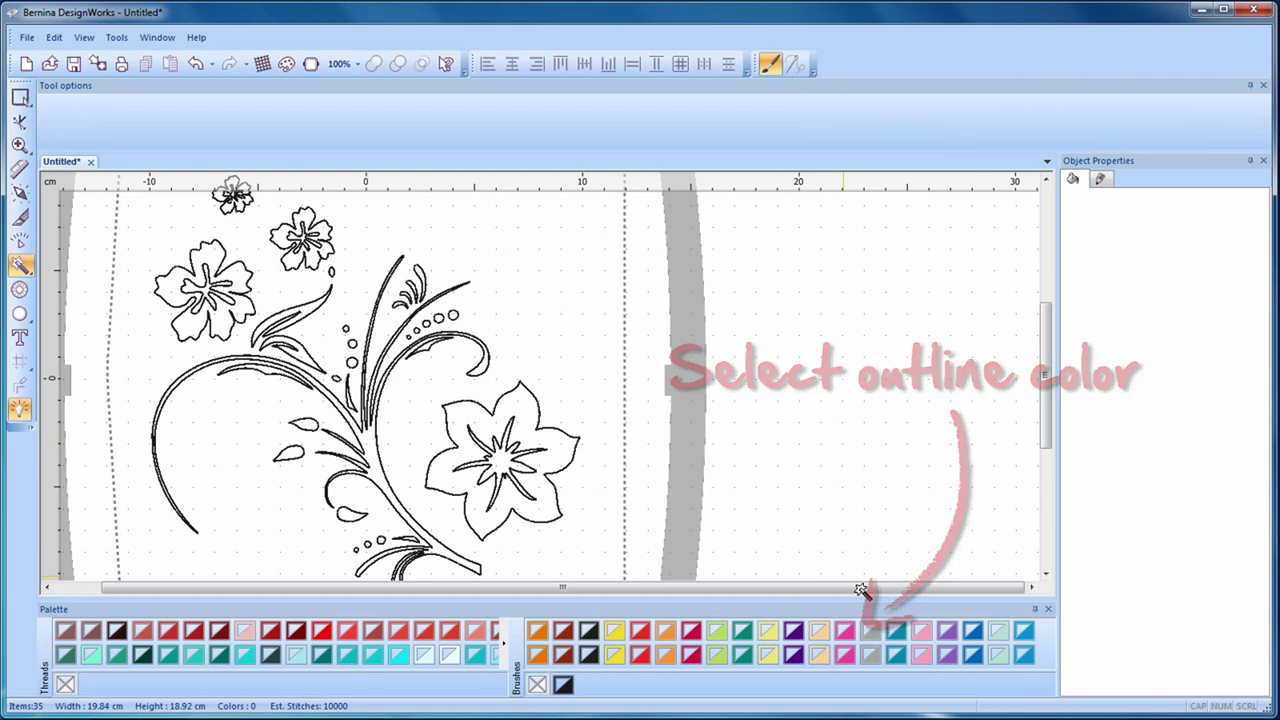
{"action": "right_click", "coordinate": [870, 630]}
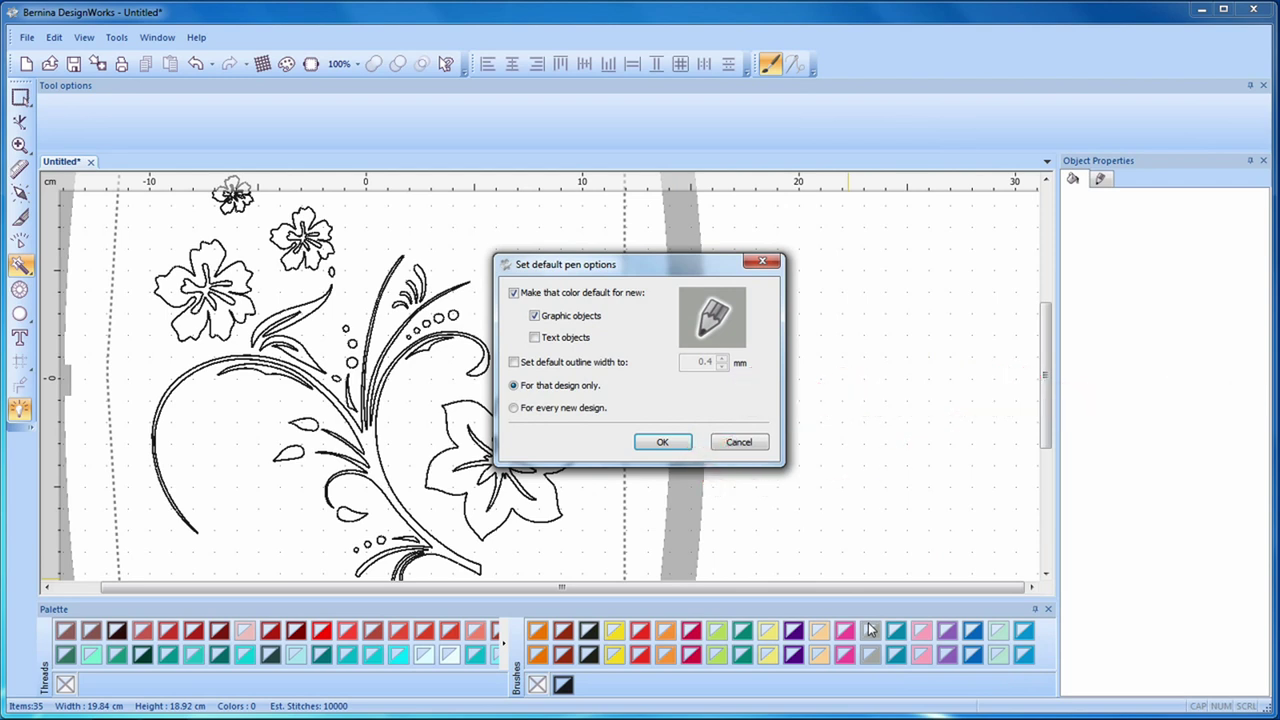
{"action": "left_click", "coordinate": [662, 442]}
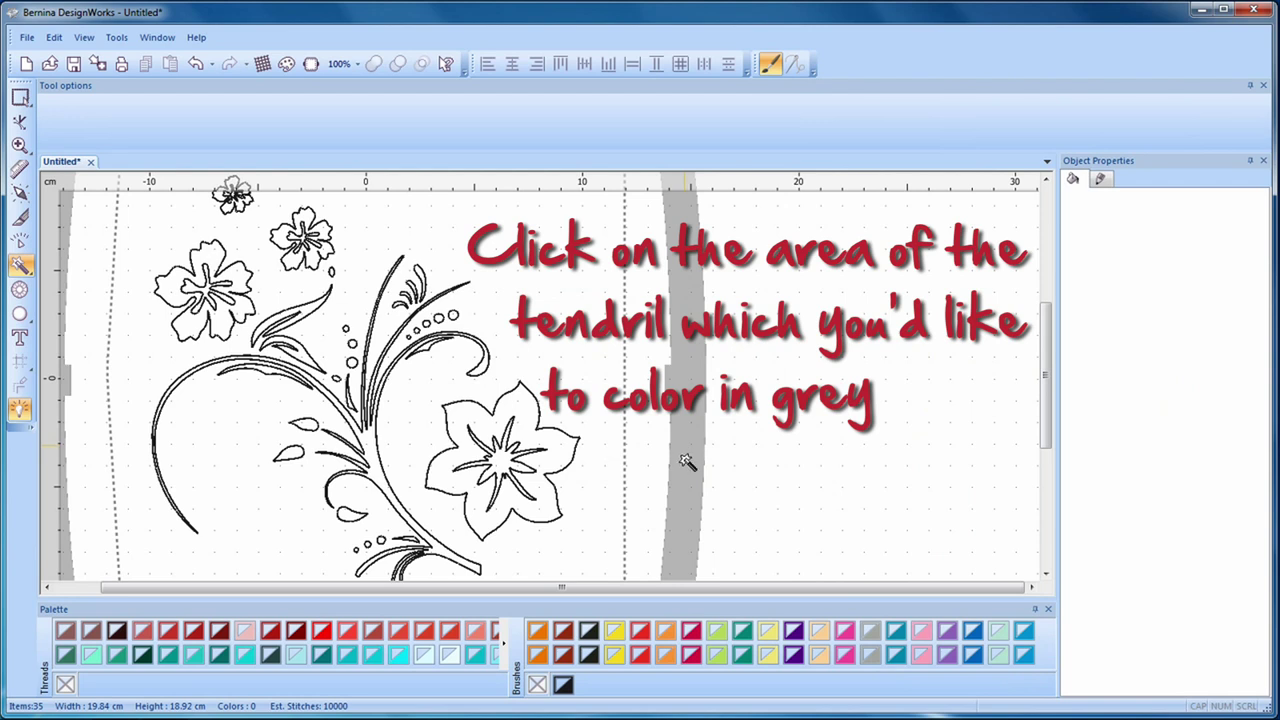
Step: Fill the main tendril, the two lower drop-shaped leaves and the narrow thorn beside the stem with grey using the Magic Wand
{"action": "left_click", "coordinate": [373, 472]}
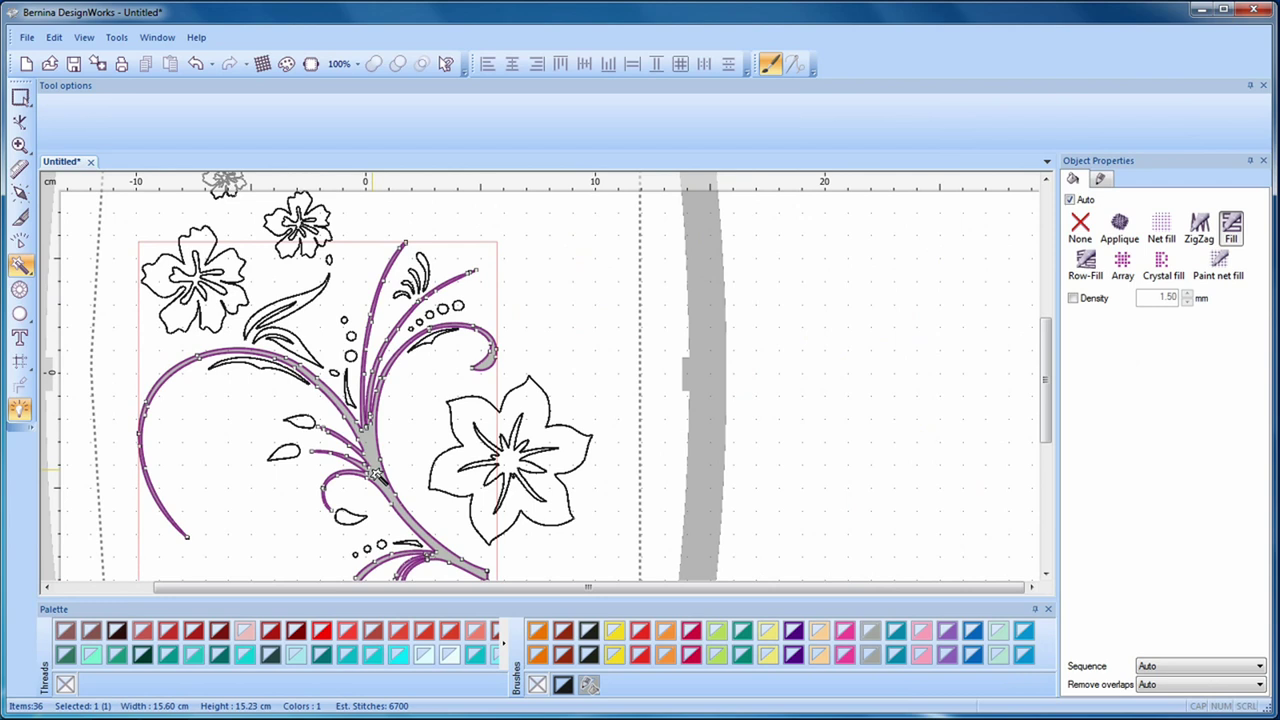
{"action": "scroll", "coordinate": [375, 474], "scroll_direction": "up", "scroll_amount": 3}
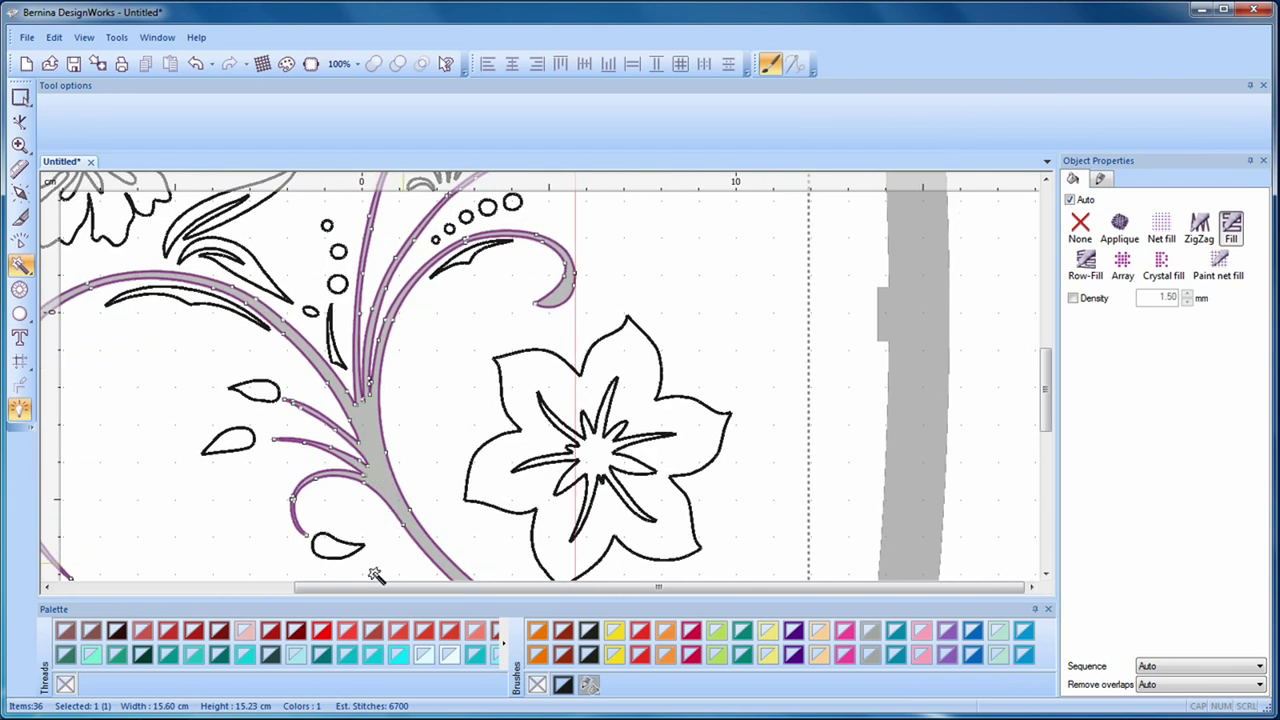
{"action": "left_click", "coordinate": [325, 548]}
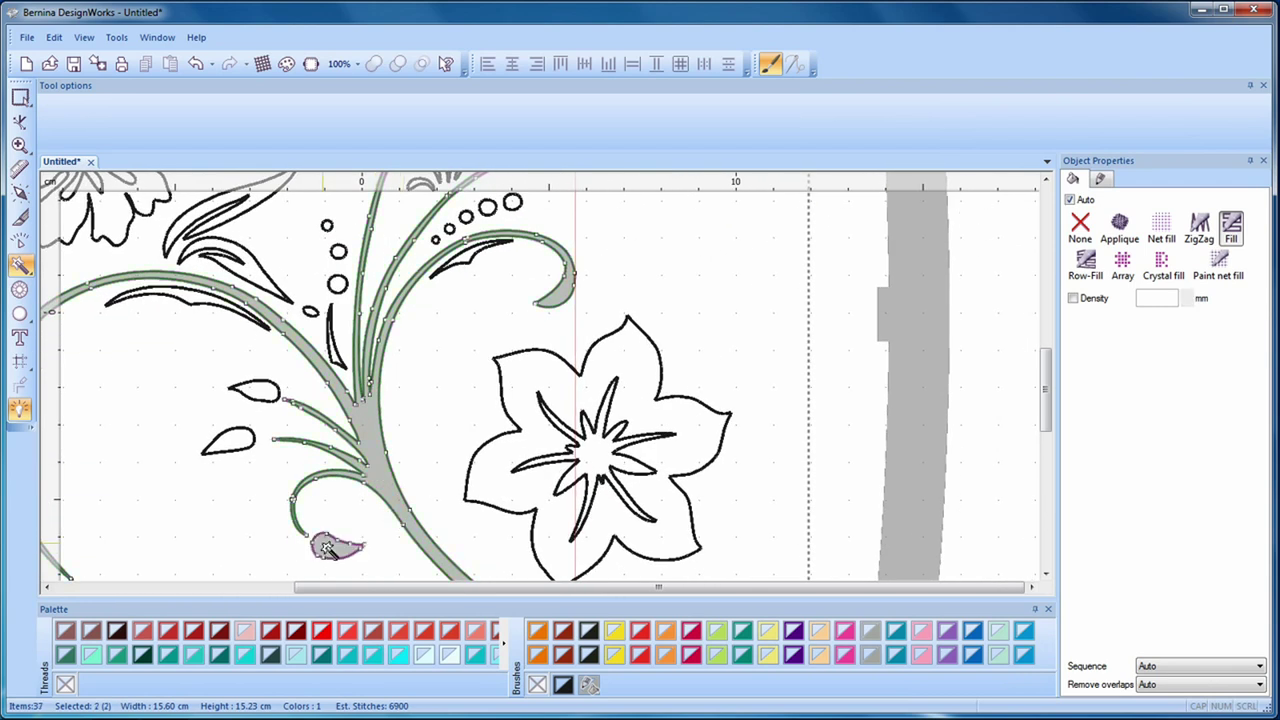
{"action": "left_click", "coordinate": [241, 443]}
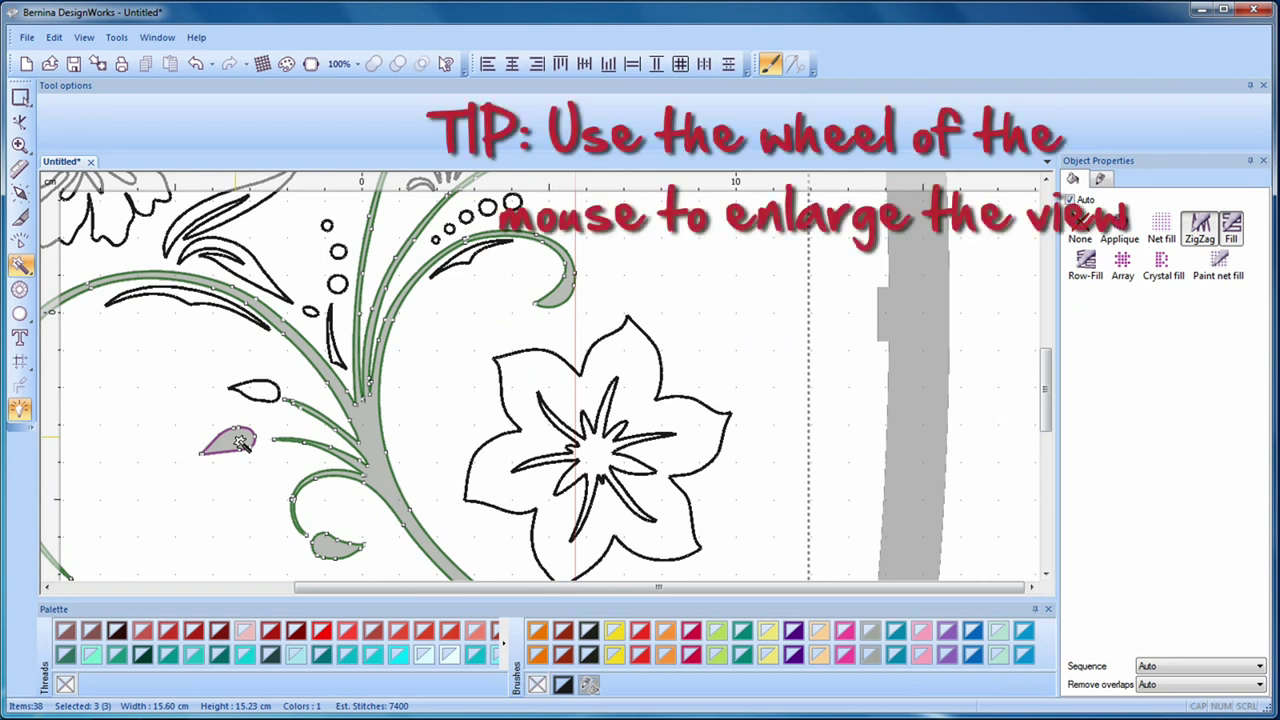
{"action": "scroll", "coordinate": [241, 443], "scroll_direction": "up", "scroll_amount": 3}
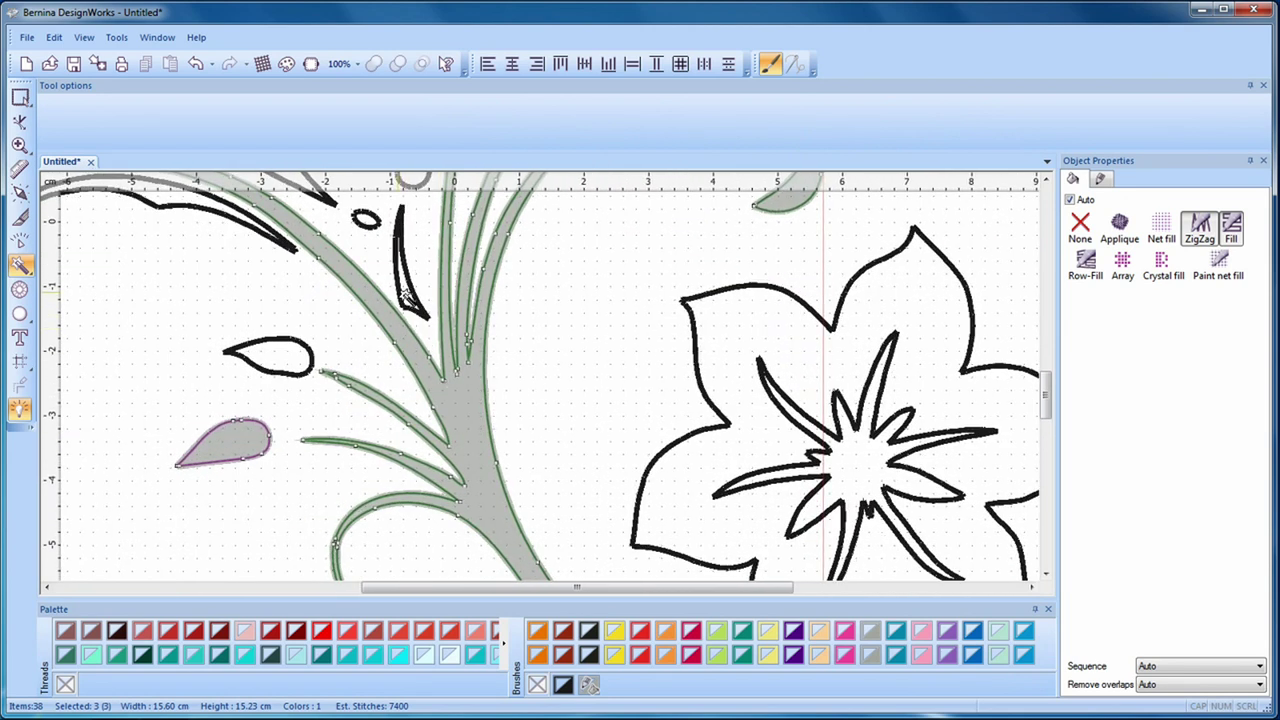
{"action": "left_click", "coordinate": [409, 298]}
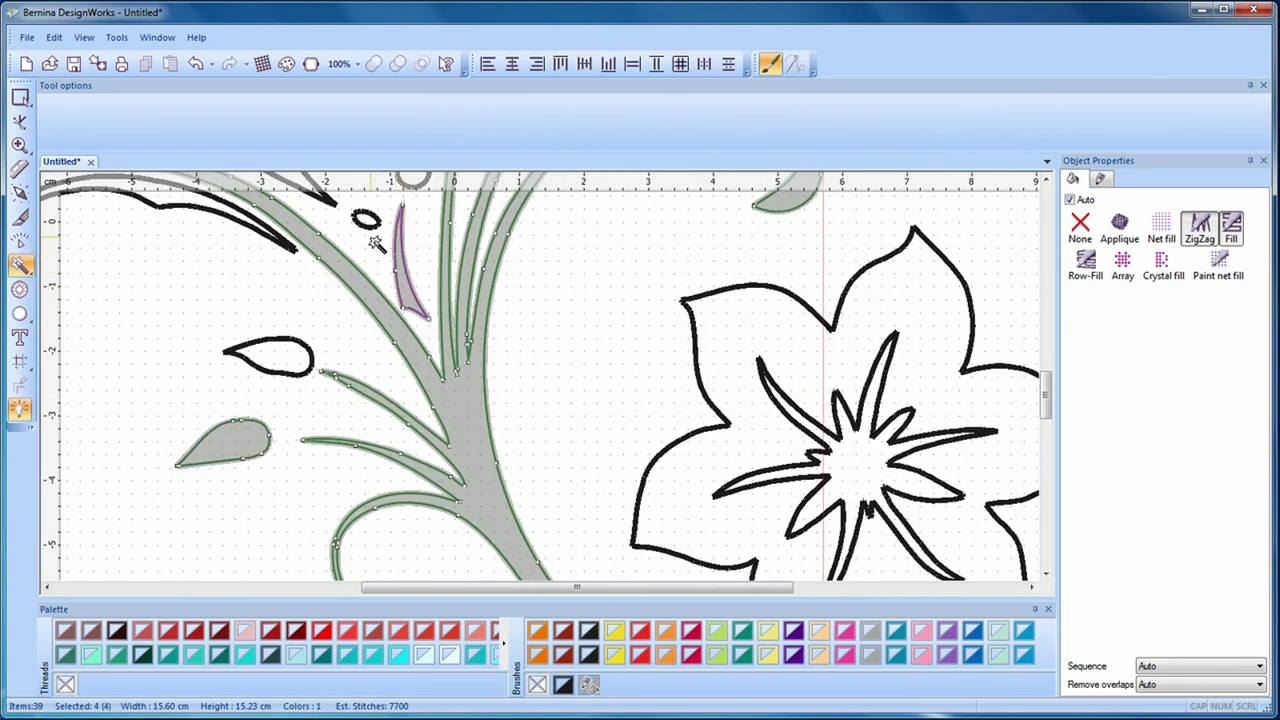
Step: Fill the small oval beside the stem and the two large split leaves above the long tendril with grey
{"action": "scroll", "coordinate": [381, 260], "scroll_direction": "up", "scroll_amount": 2}
{"action": "left_click_drag", "start_coordinate": [1047, 400], "coordinate": [1047, 378]}
{"action": "left_click", "coordinate": [366, 456]}
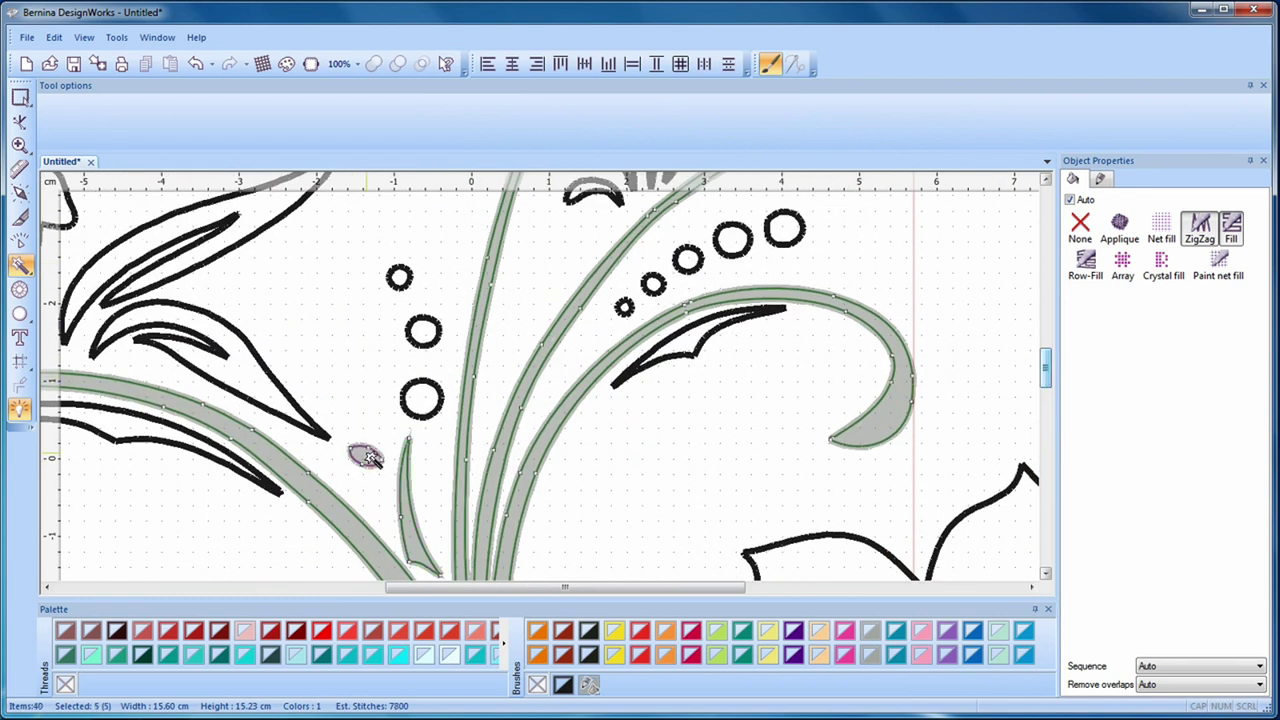
{"action": "left_click", "coordinate": [252, 377]}
{"action": "left_click", "coordinate": [247, 226]}
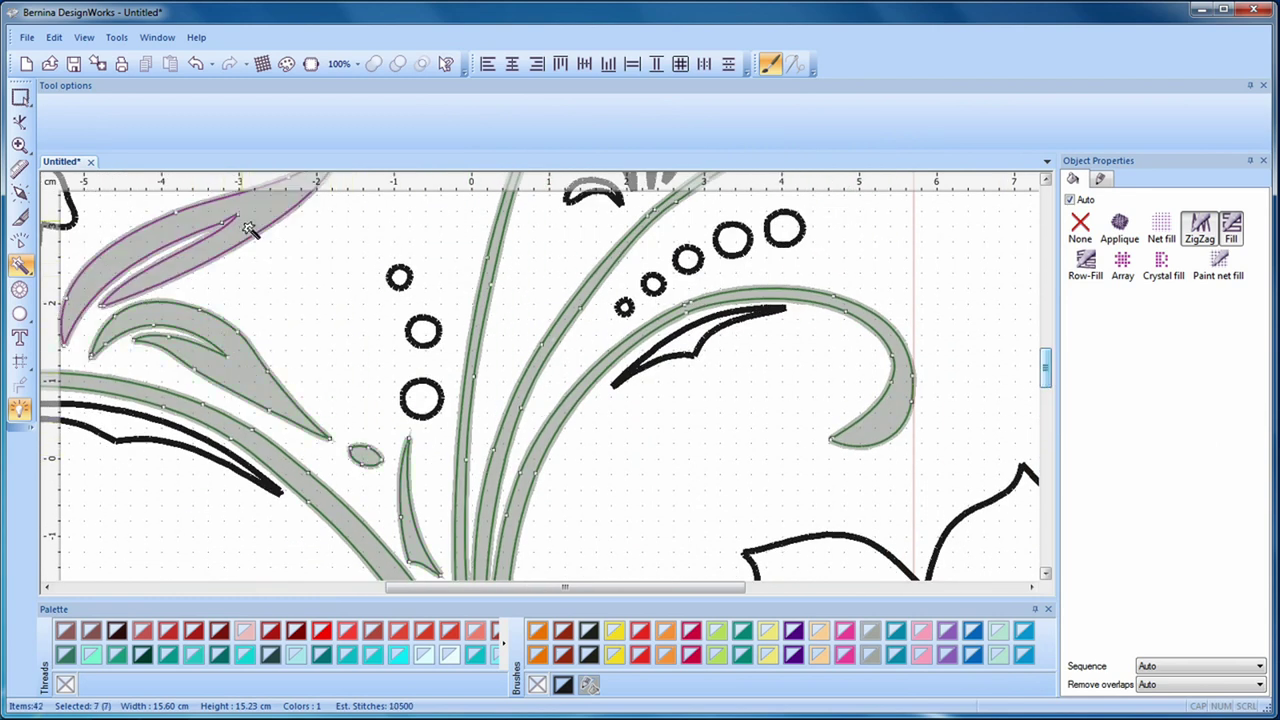
Step: Fill the small oval above the upper leaf tip and three of the four curved petals between the upper stems with grey
{"action": "left_click_drag", "start_coordinate": [1049, 380], "coordinate": [1012, 356]}
{"action": "left_click", "coordinate": [350, 258]}
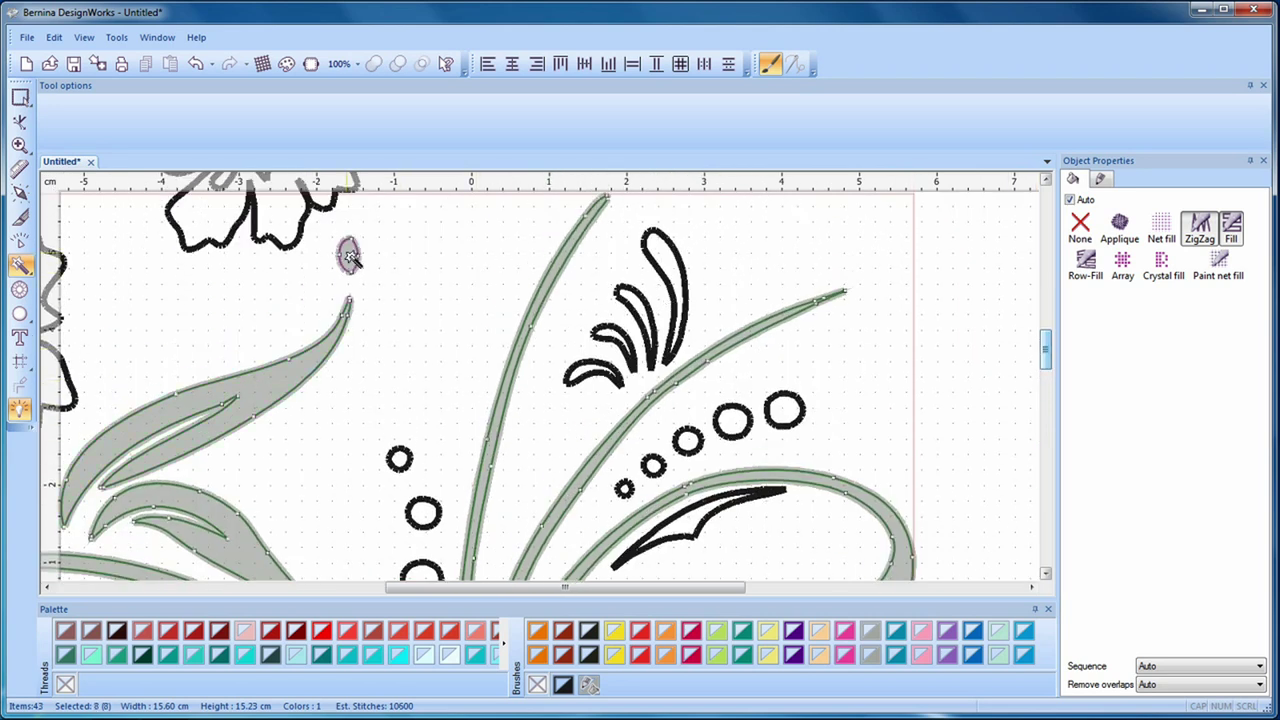
{"action": "left_click", "coordinate": [674, 258]}
{"action": "left_click", "coordinate": [632, 298]}
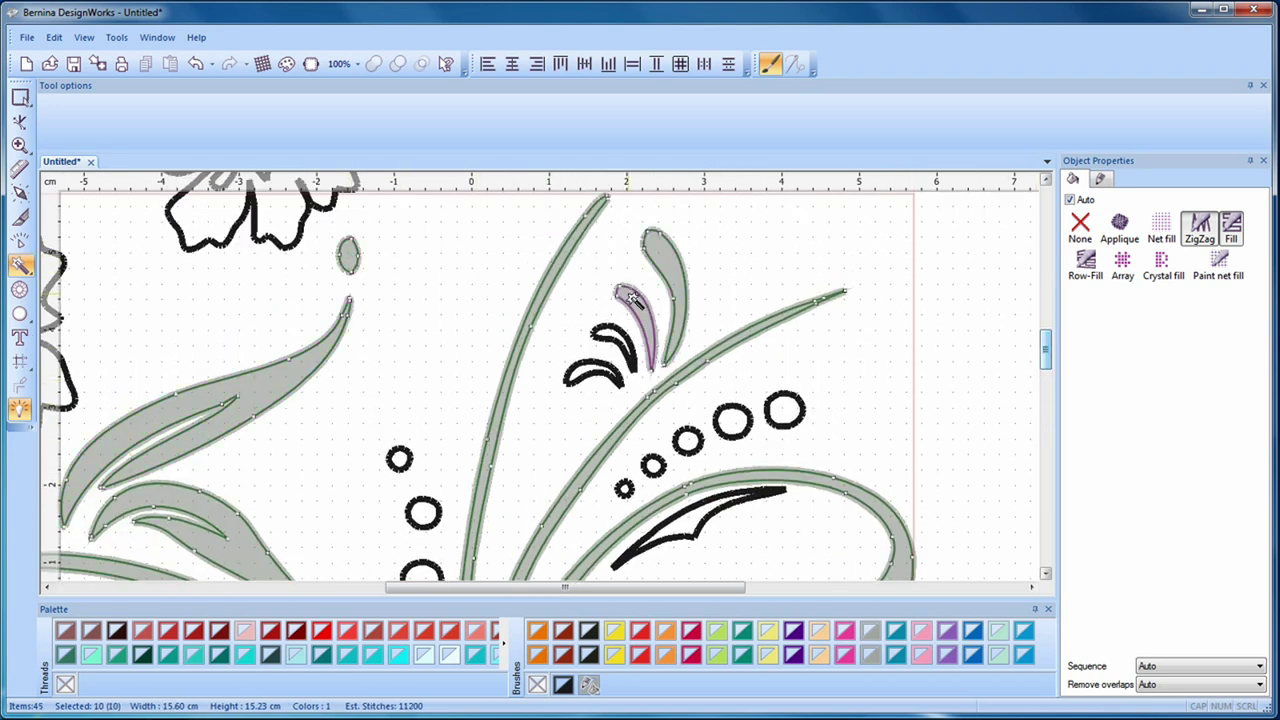
{"action": "left_click", "coordinate": [582, 372]}
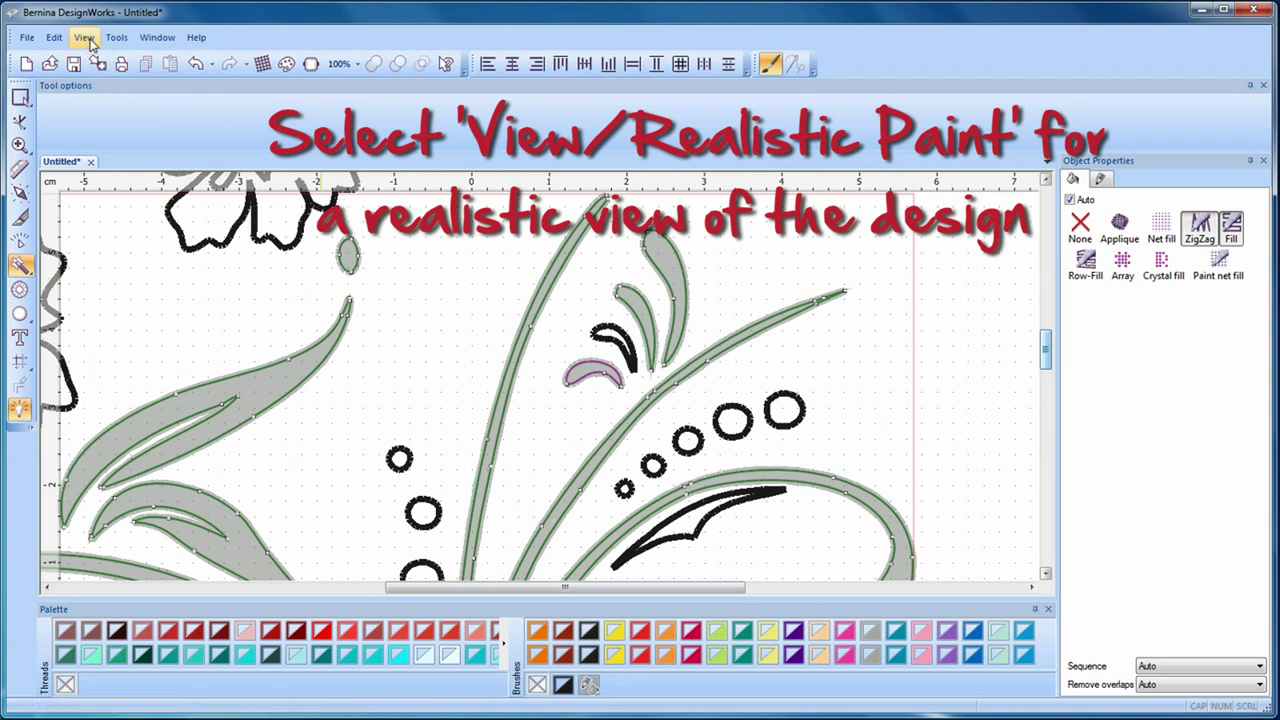
Step: Turn on the Realistic Paint view of the design
{"action": "left_click", "coordinate": [88, 39]}
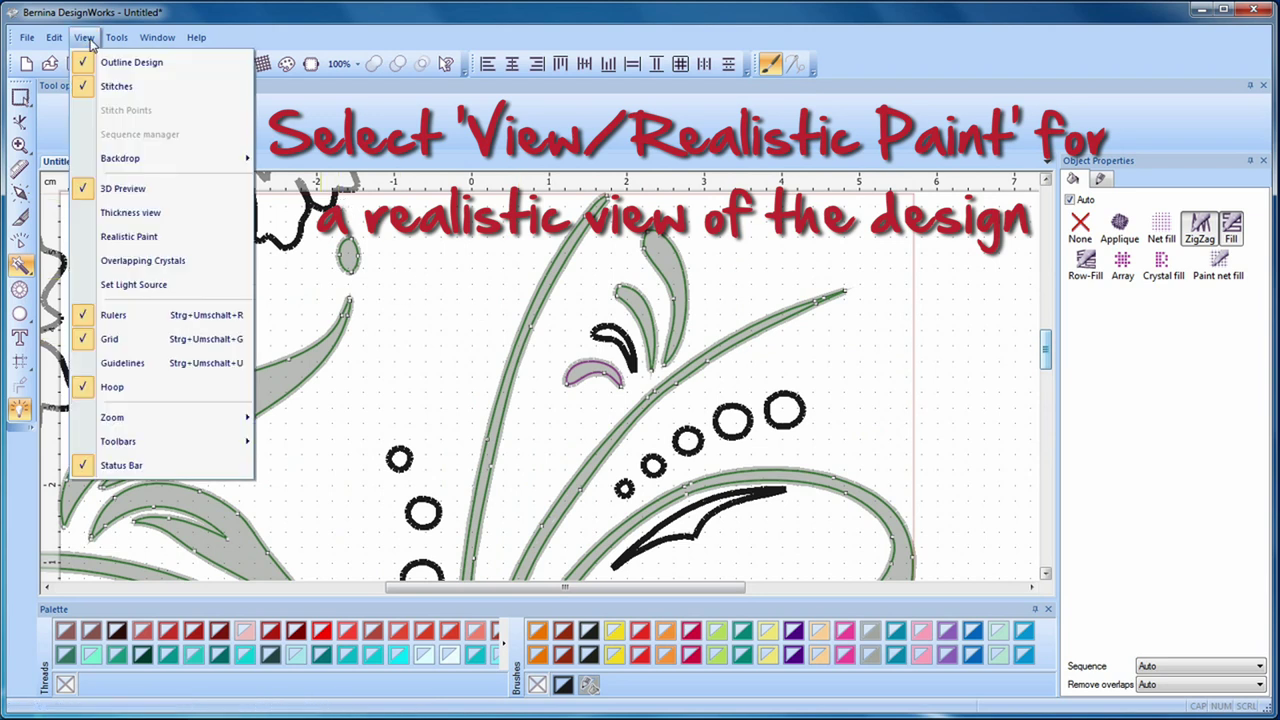
{"action": "left_click", "coordinate": [157, 238]}
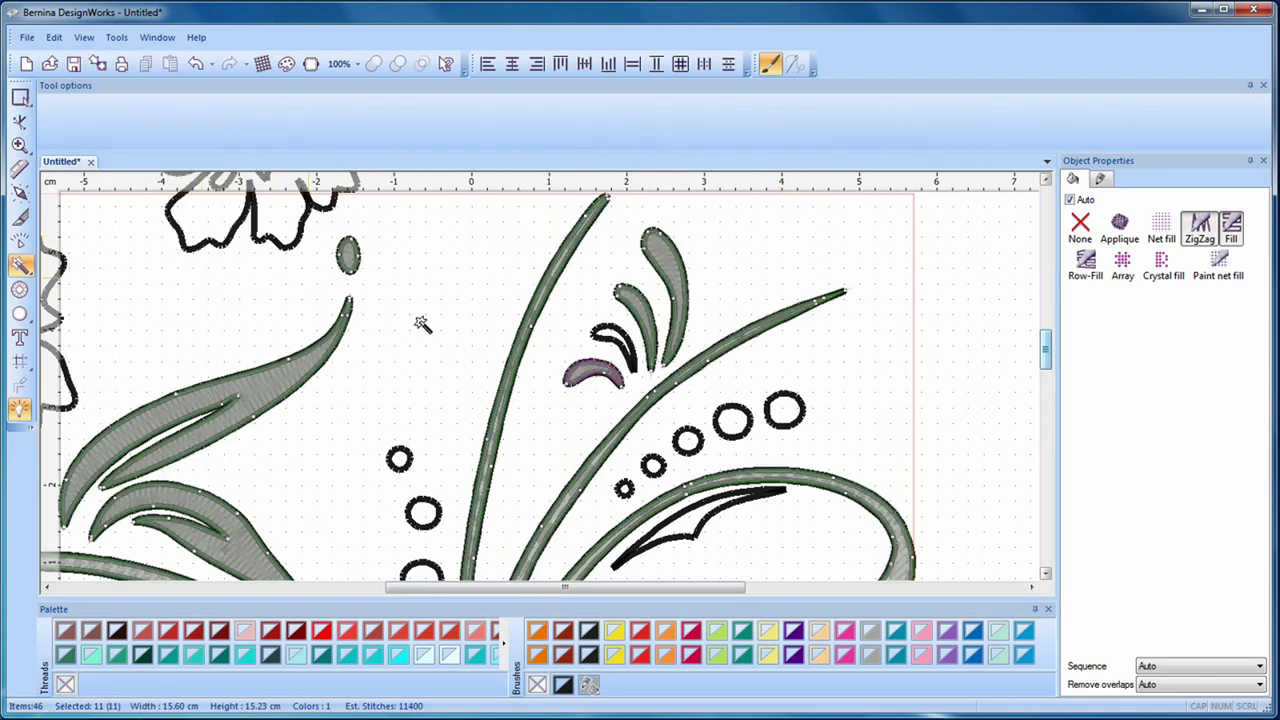
{"action": "scroll", "coordinate": [462, 337], "scroll_direction": "down", "scroll_amount": 3}
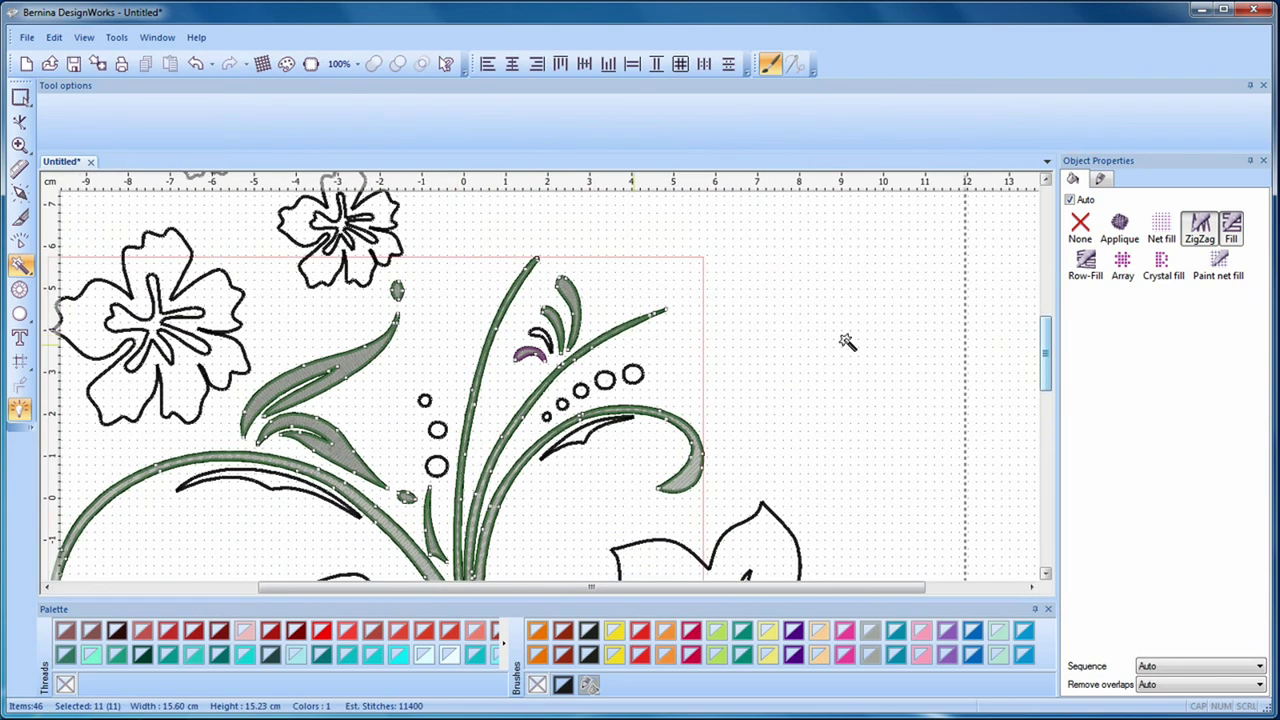
{"action": "left_click_drag", "start_coordinate": [1044, 362], "coordinate": [1045, 424]}
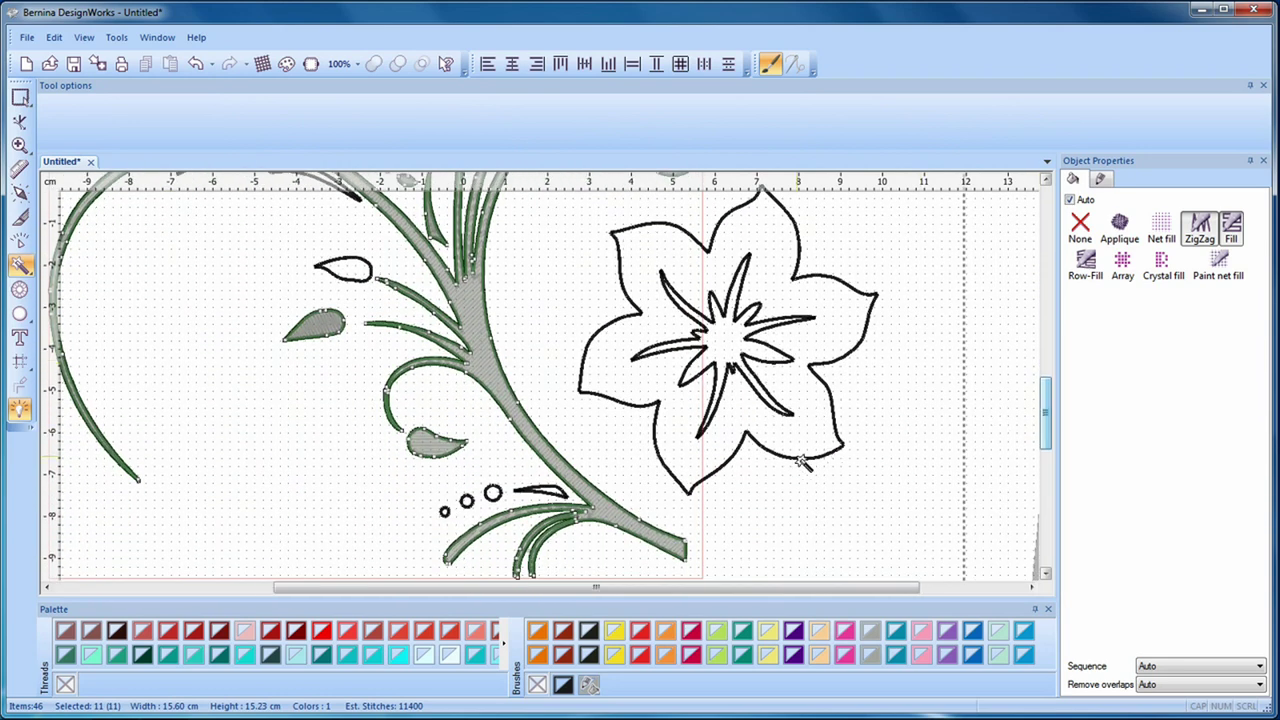
Step: Set the fill direction of the drop-shaped leaf beside the lower stem with a steep Directions line drawn across it
{"action": "scroll", "coordinate": [797, 452], "scroll_direction": "up", "scroll_amount": 3}
{"action": "left_click_drag", "start_coordinate": [662, 590], "coordinate": [555, 565]}
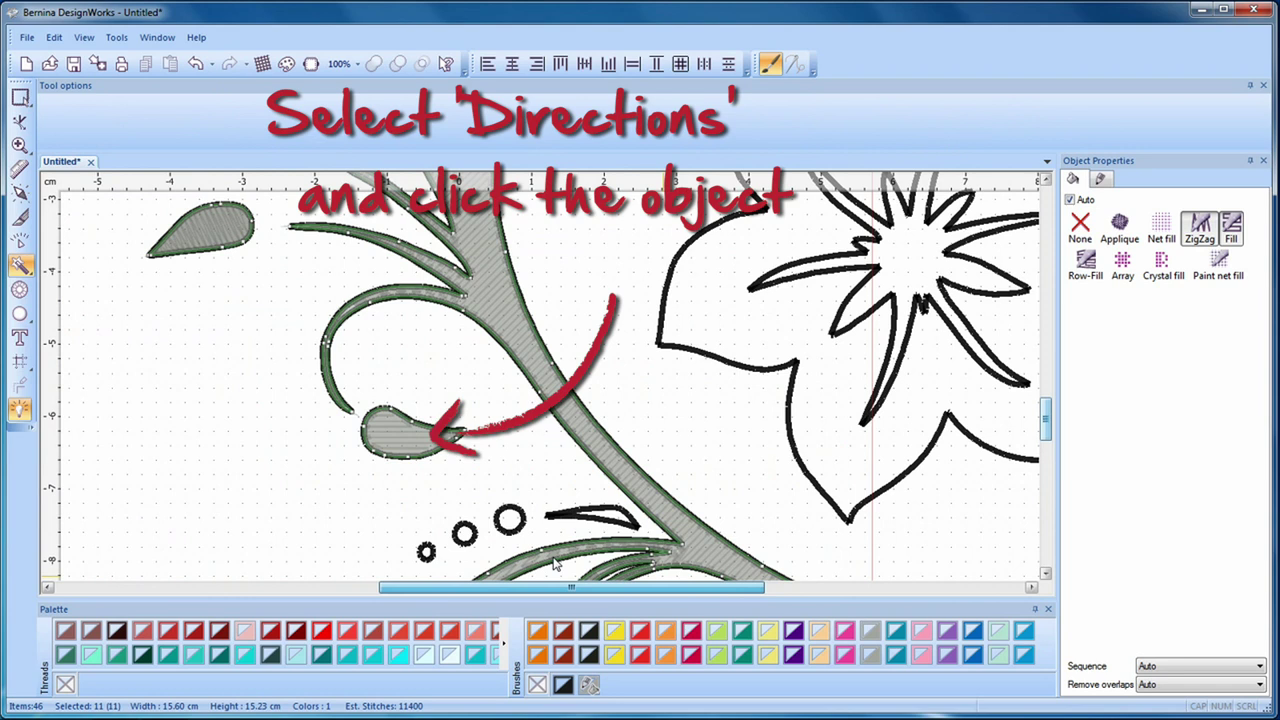
{"action": "left_click", "coordinate": [20, 195]}
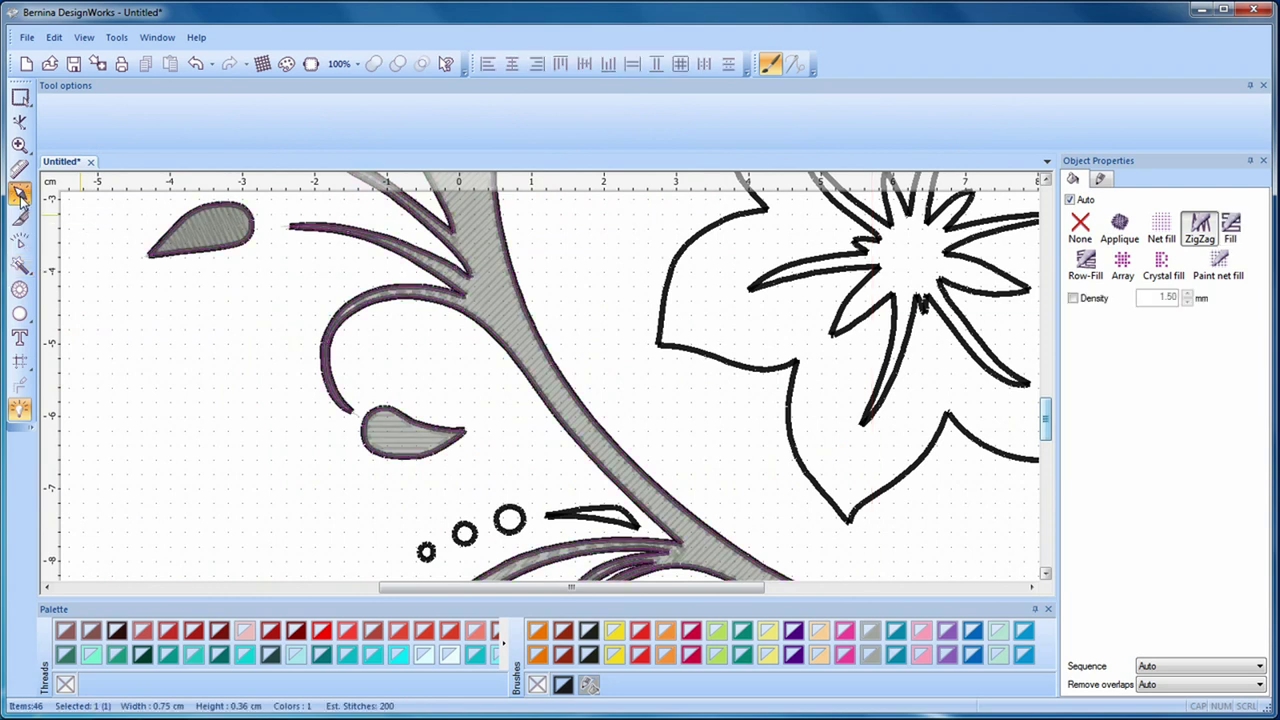
{"action": "left_click", "coordinate": [377, 429]}
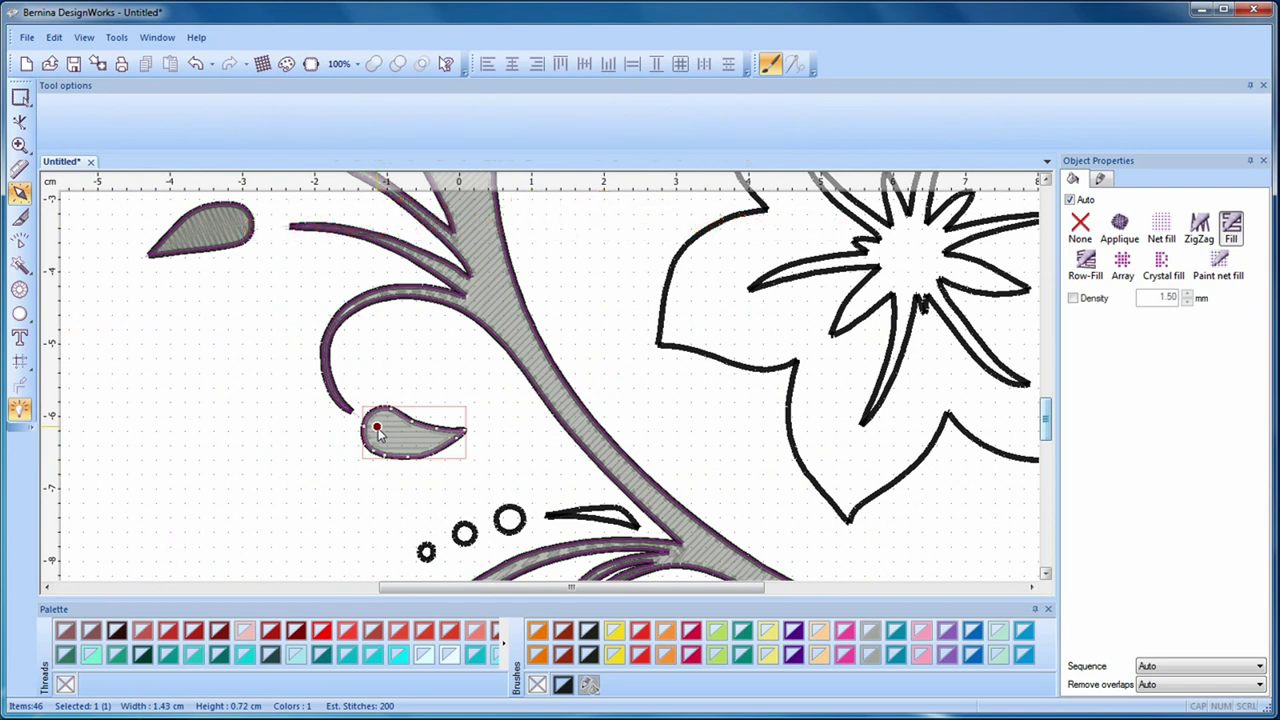
{"action": "left_click", "coordinate": [396, 503]}
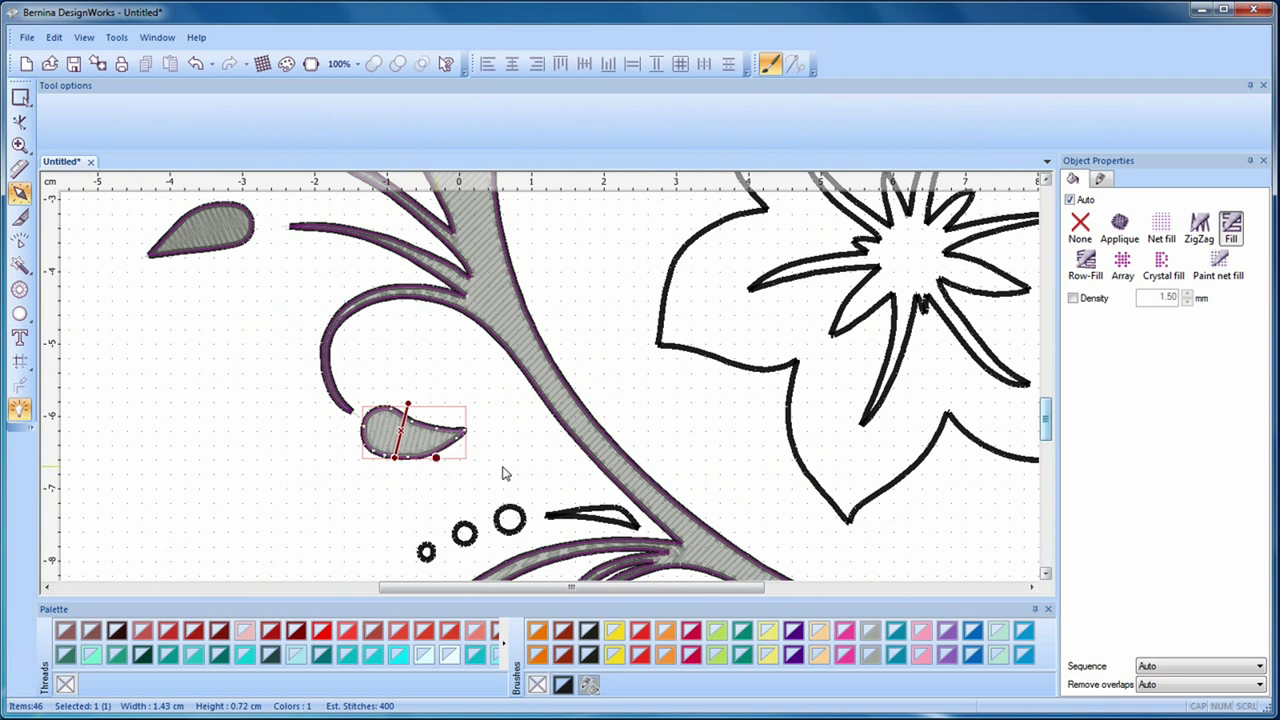
{"action": "scroll", "coordinate": [645, 438], "scroll_direction": "down", "scroll_amount": 3}
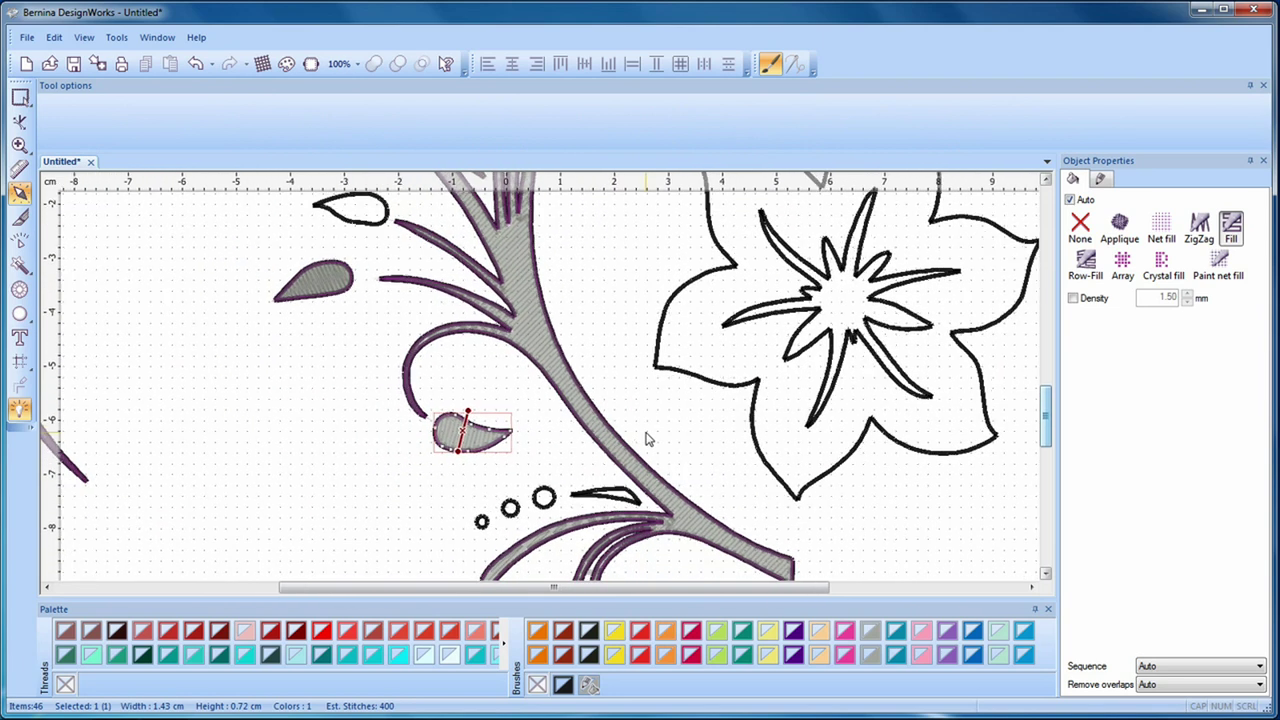
{"action": "key", "text": "Escape"}
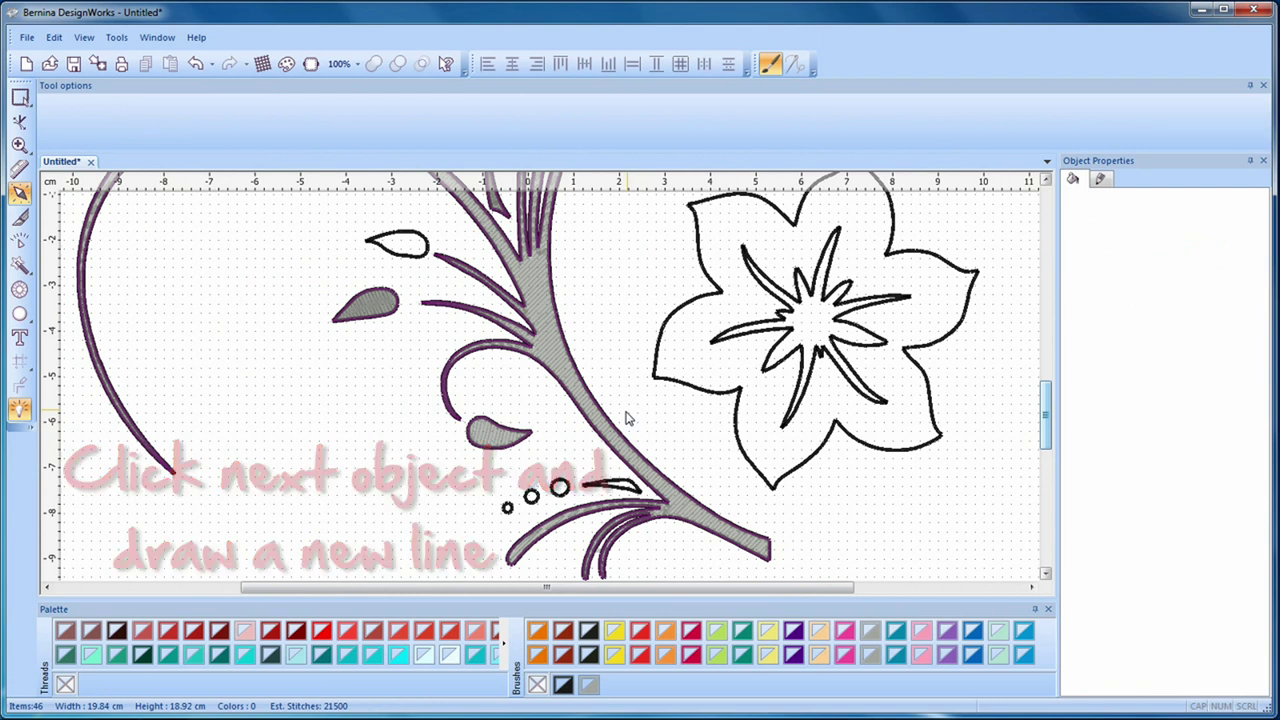
Step: Draw a slanted Directions line across the lower part of the main stem, and return to Rectangle selection
{"action": "left_click", "coordinate": [602, 428]}
{"action": "left_click_drag", "start_coordinate": [634, 410], "coordinate": [579, 449]}
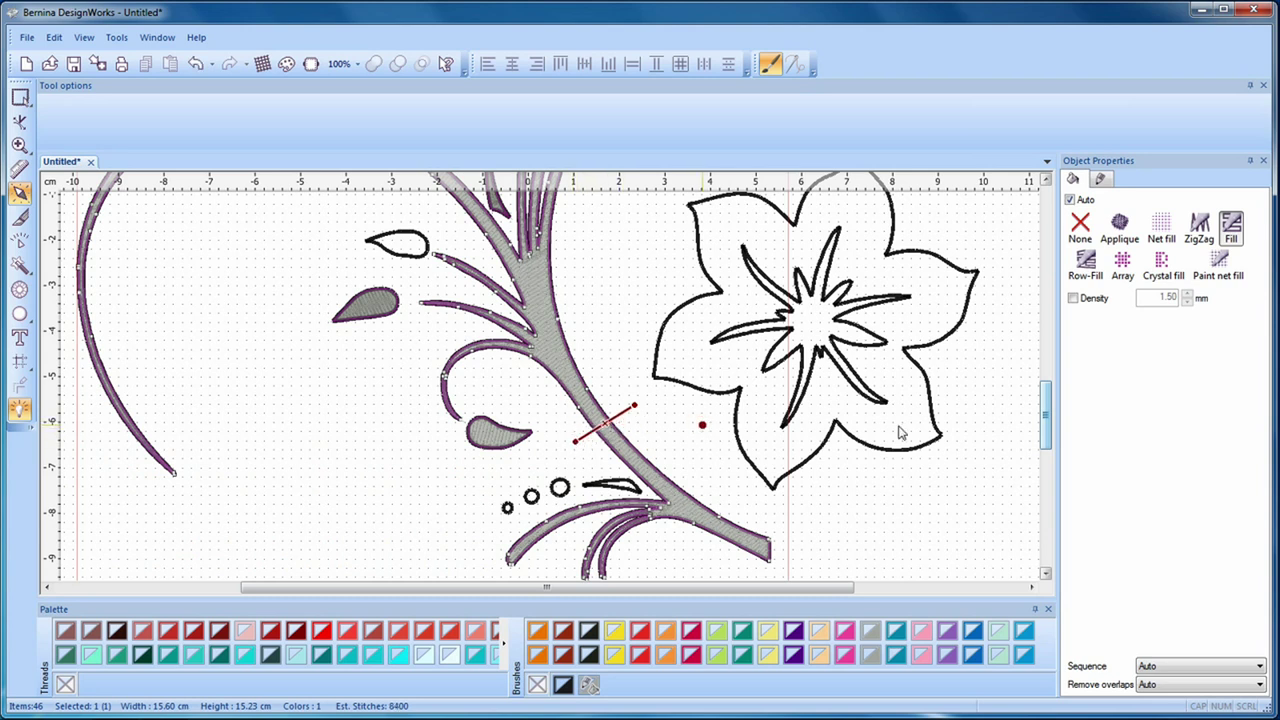
{"action": "left_click_drag", "start_coordinate": [1043, 437], "coordinate": [1045, 387]}
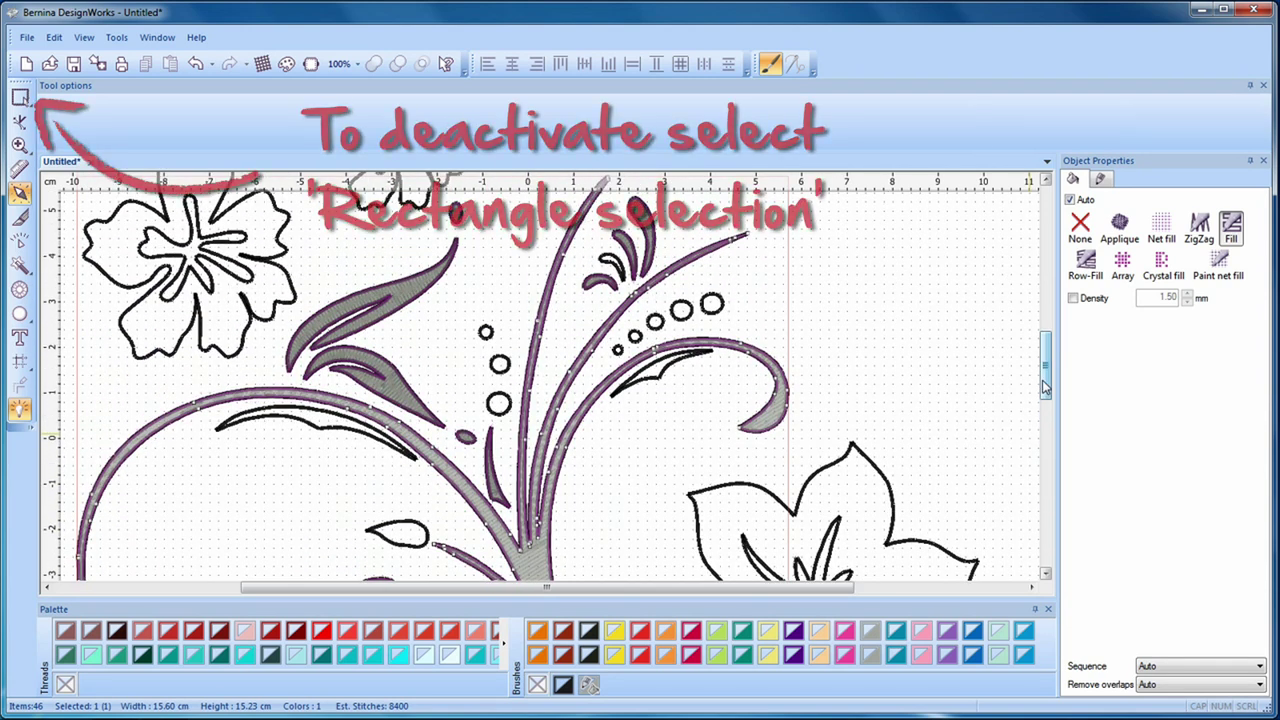
{"action": "left_click", "coordinate": [20, 98]}
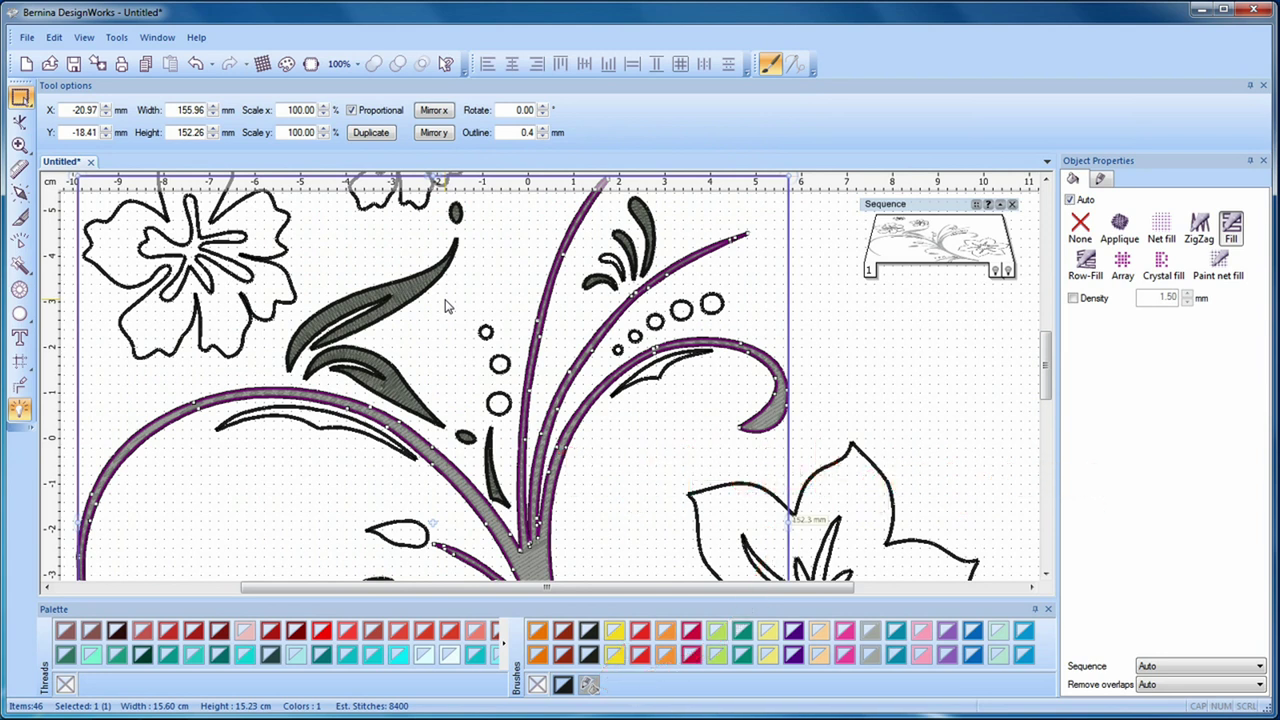
Step: Select all grey objects by pen color and change them to the Fill type with a density of 0.80 mm
{"action": "right_click", "coordinate": [588, 686]}
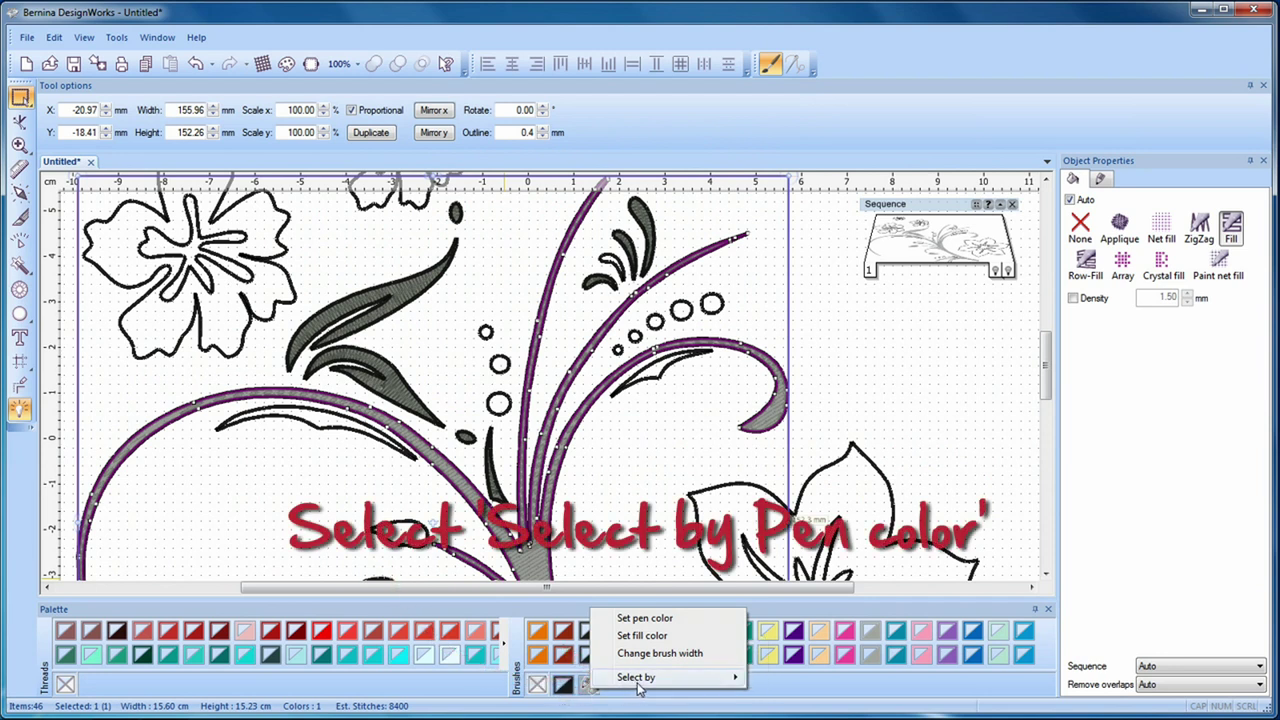
{"action": "mouse_move", "coordinate": [645, 682]}
{"action": "left_click", "coordinate": [790, 694]}
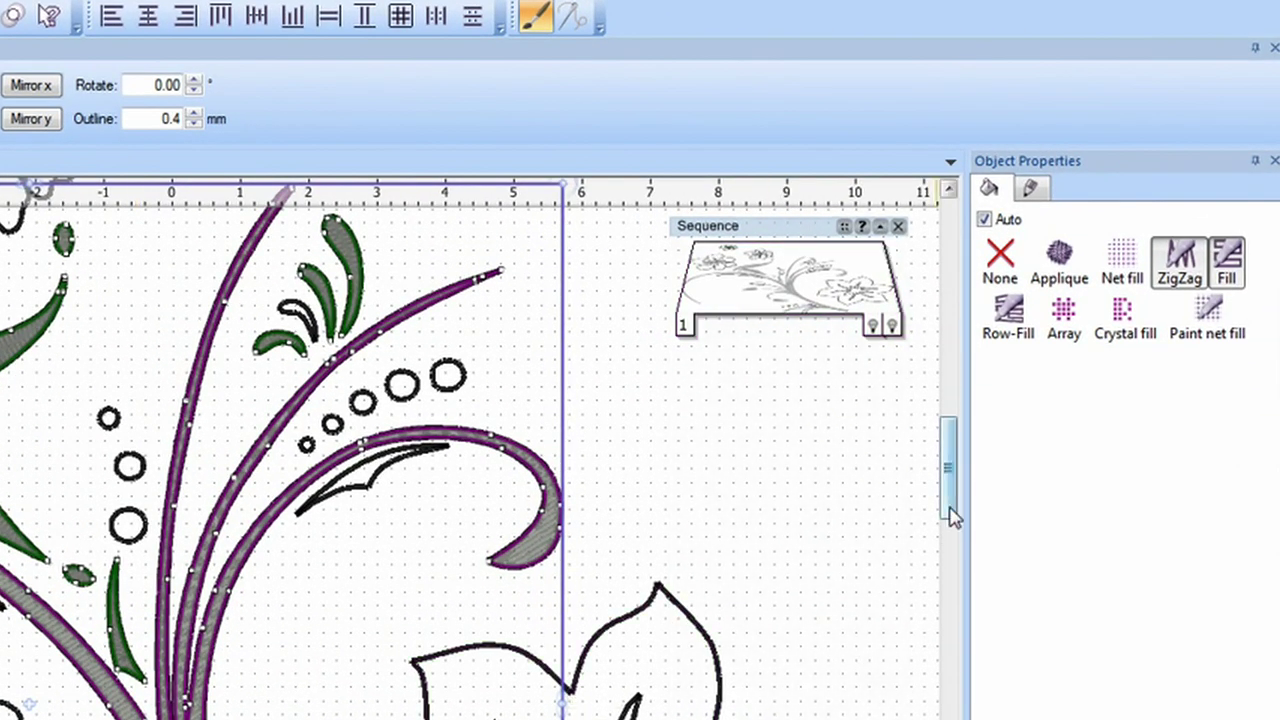
{"action": "left_click", "coordinate": [1234, 268]}
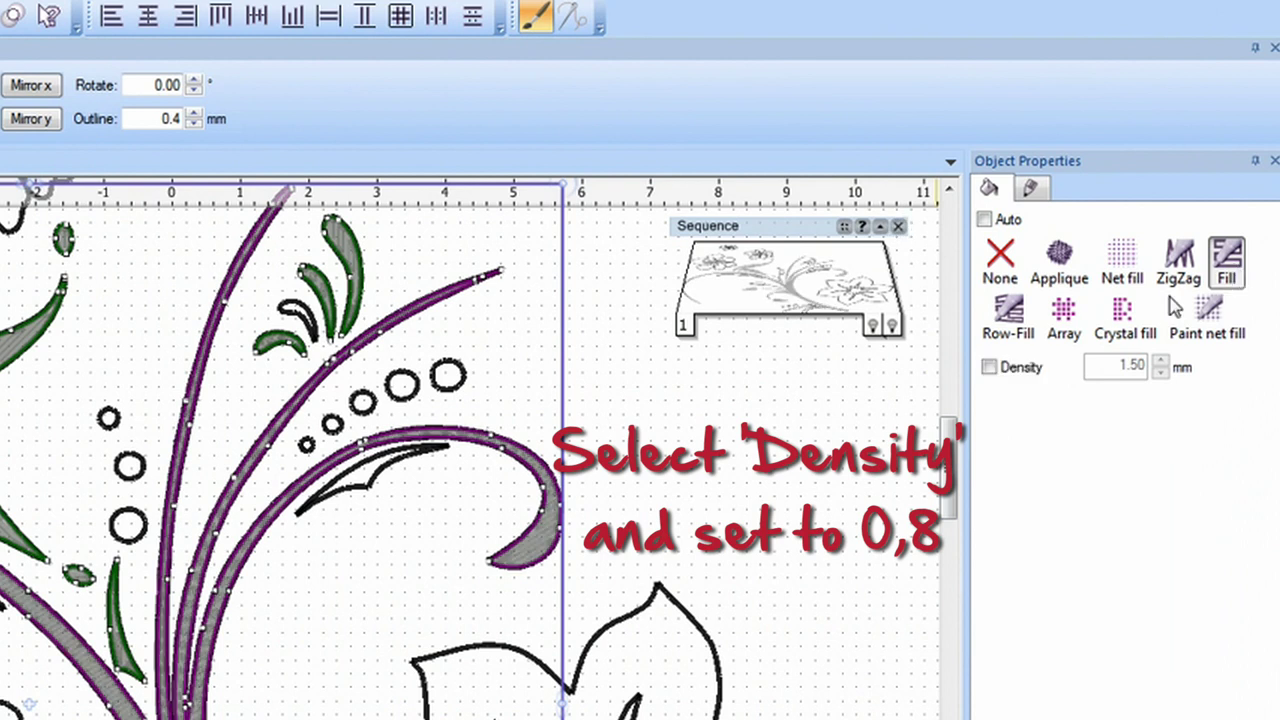
{"action": "left_click", "coordinate": [991, 369]}
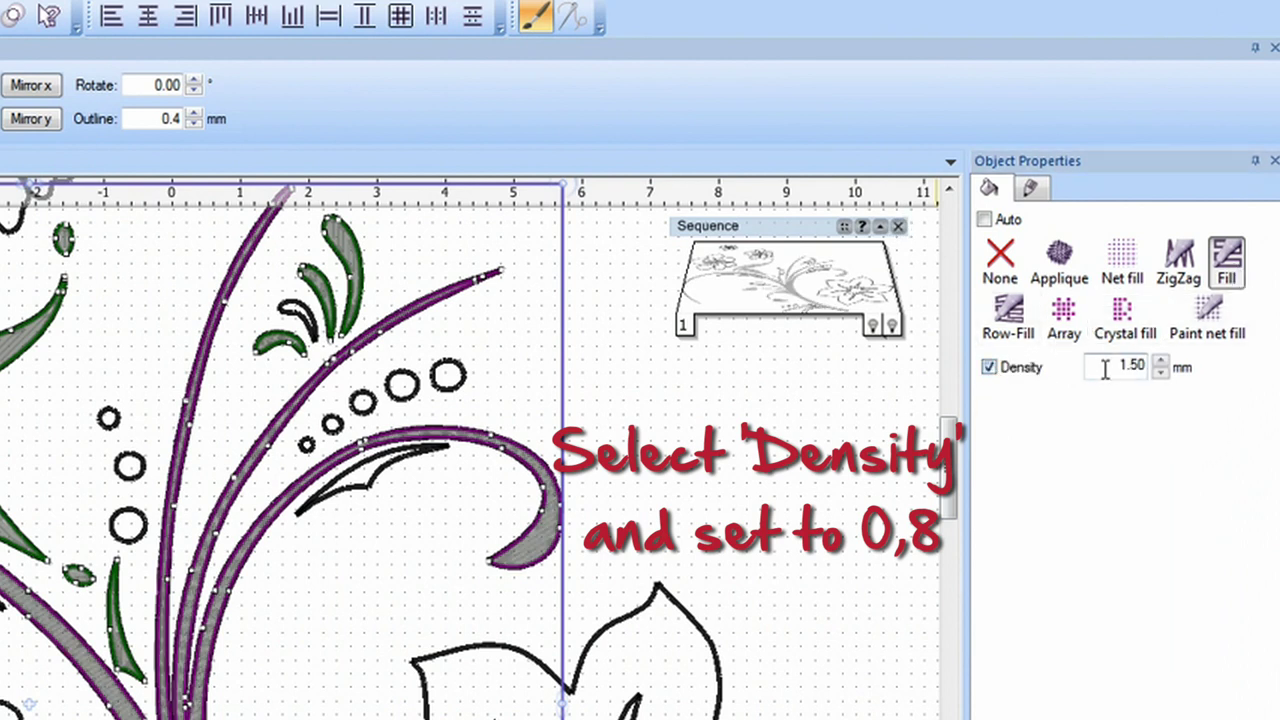
{"action": "left_click_drag", "start_coordinate": [1105, 366], "coordinate": [1148, 365]}
{"action": "type", "text": "0"}
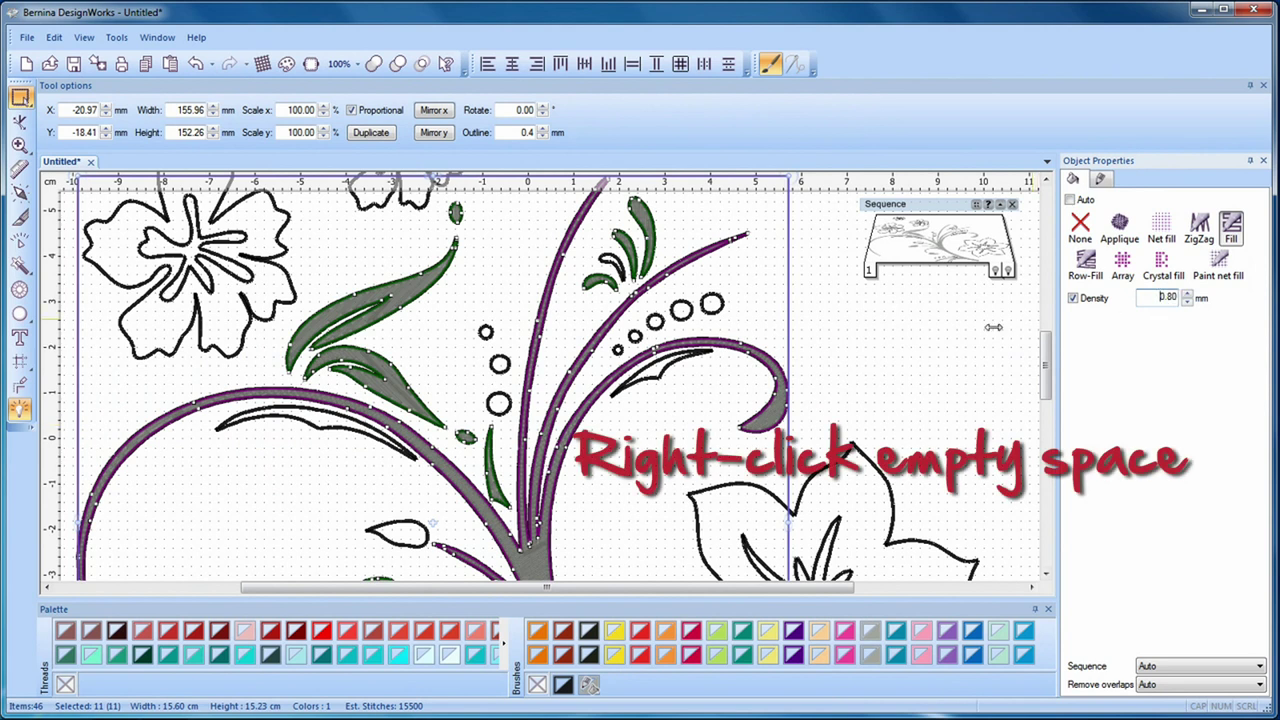
Step: Combine the selected grey tendril sections into one object
{"action": "right_click", "coordinate": [920, 357]}
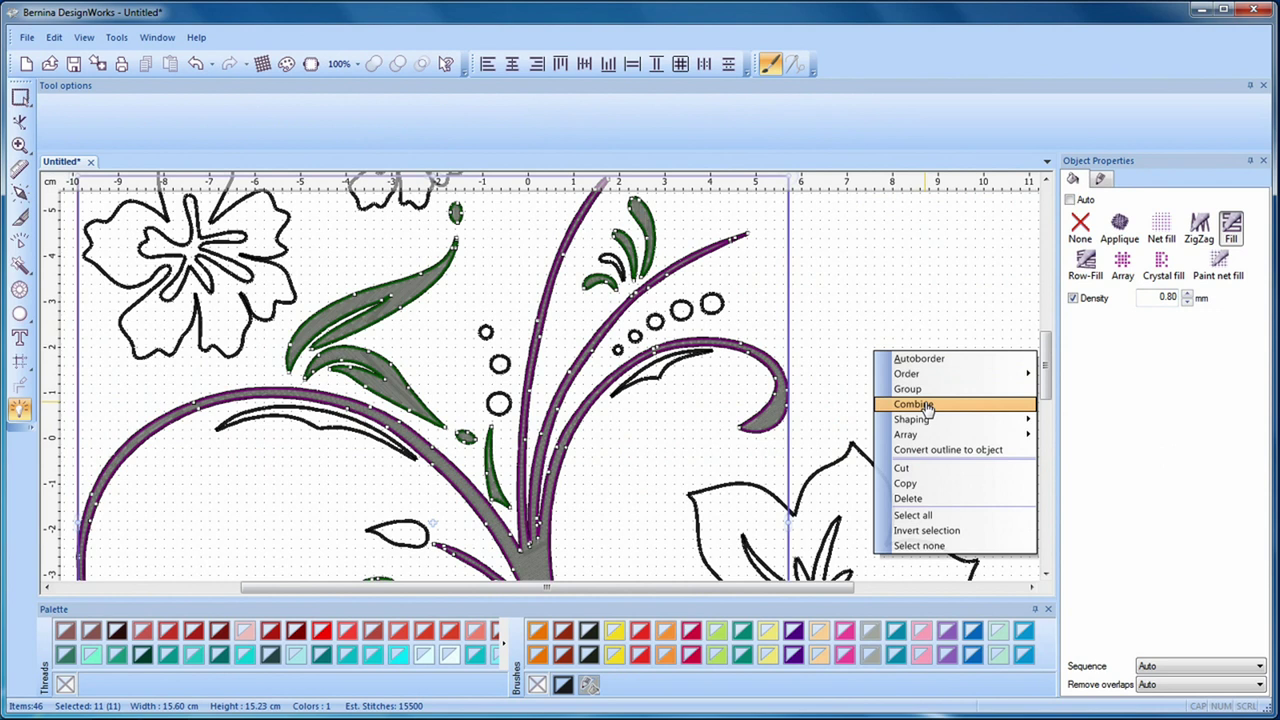
{"action": "left_click", "coordinate": [927, 405]}
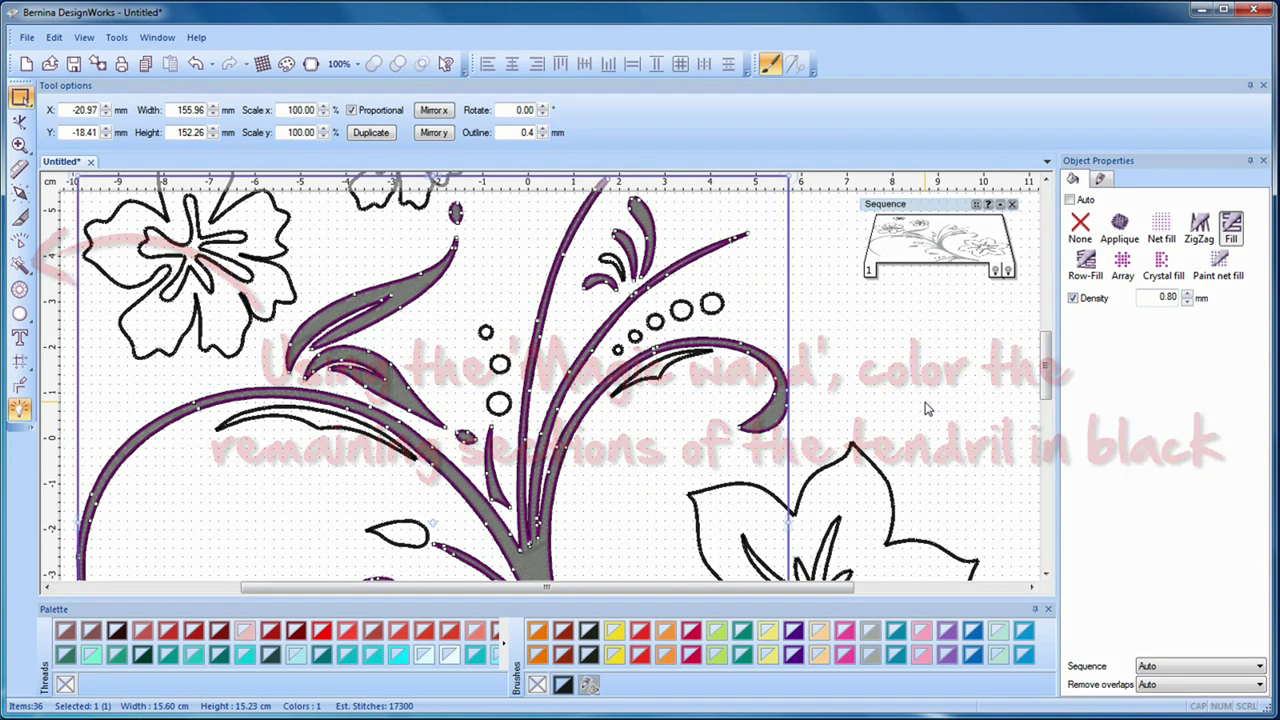
Step: Activate the Magic Wand and make black the default fill and pen color for new graphic objects in this design
{"action": "left_click", "coordinate": [22, 268]}
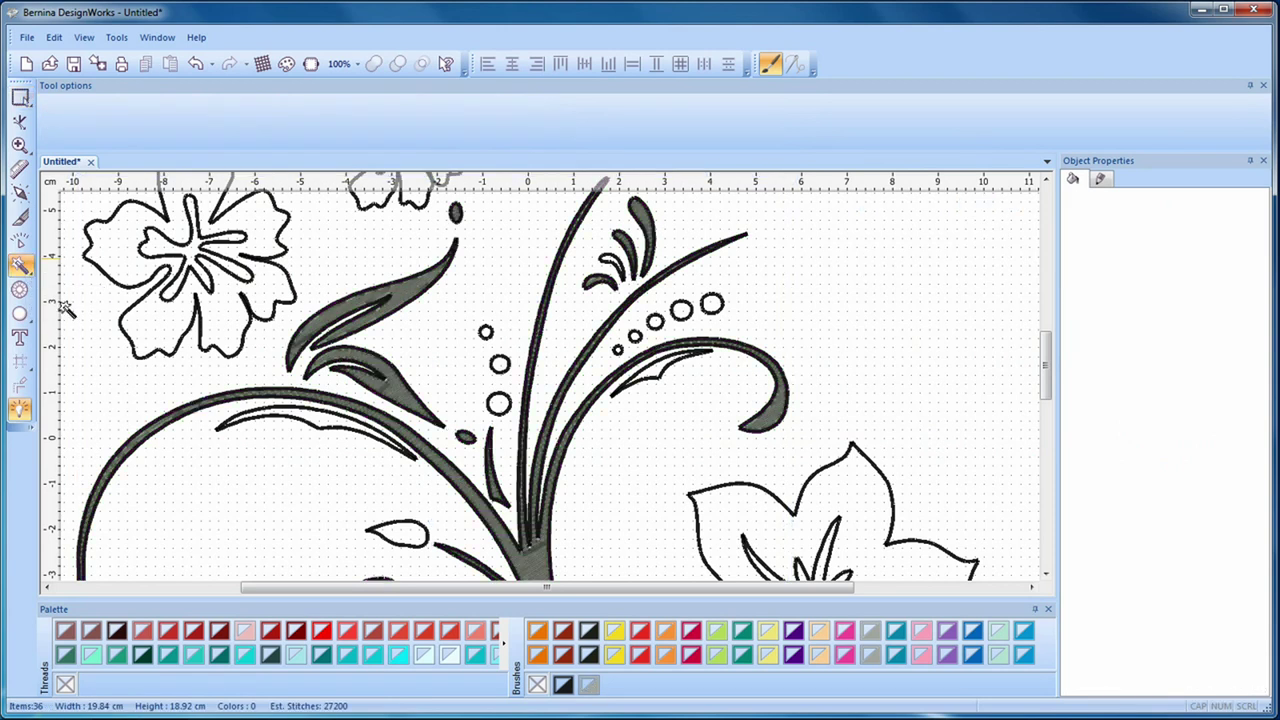
{"action": "left_click", "coordinate": [586, 630]}
{"action": "left_click", "coordinate": [655, 434]}
{"action": "right_click", "coordinate": [590, 630]}
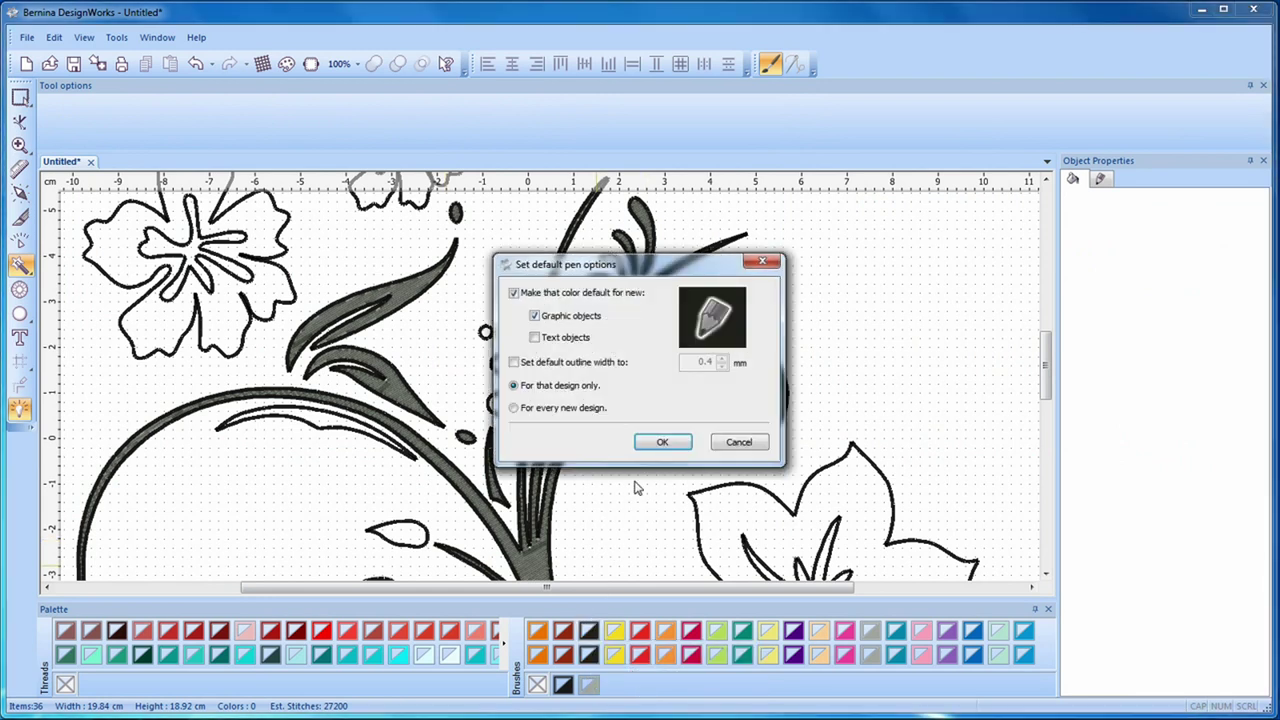
{"action": "left_click", "coordinate": [660, 443]}
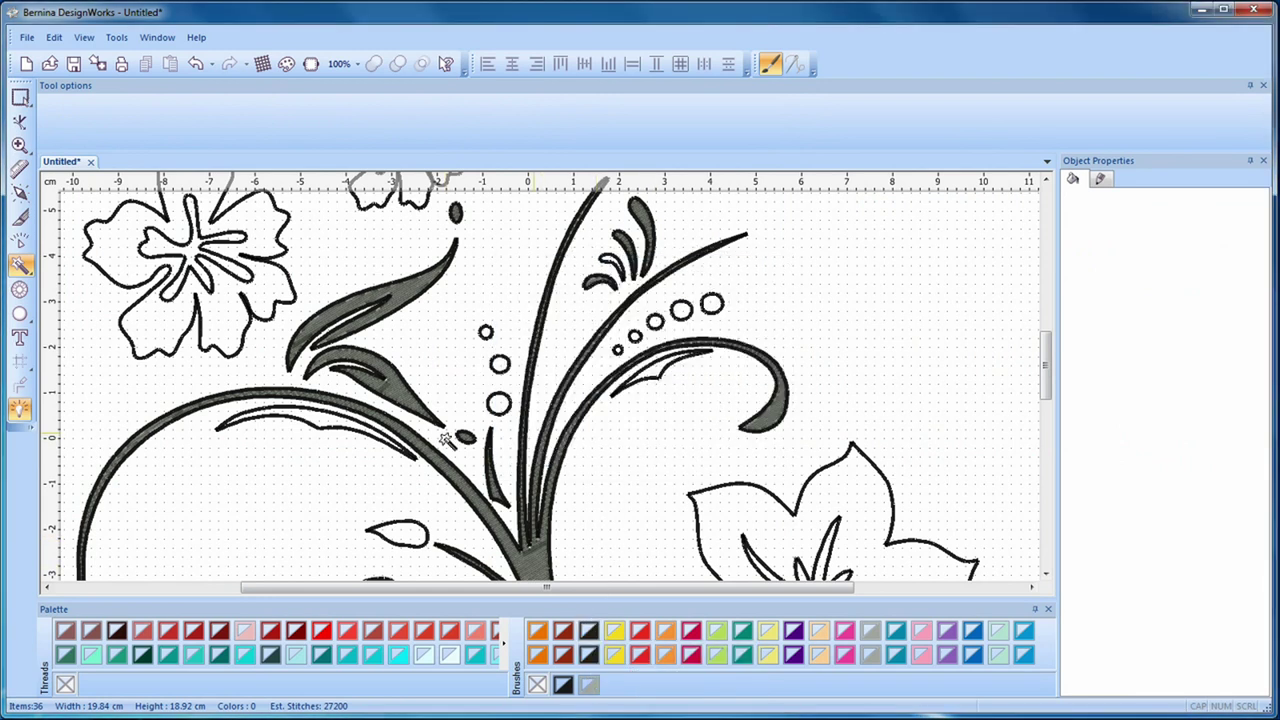
Step: Fill the pointed crescent under the large arched tendril and the three circles above the thorn with black
{"action": "scroll", "coordinate": [325, 428], "scroll_direction": "up", "scroll_amount": 2}
{"action": "scroll", "coordinate": [325, 428], "scroll_direction": "up", "scroll_amount": 1}
{"action": "left_click", "coordinate": [306, 420]}
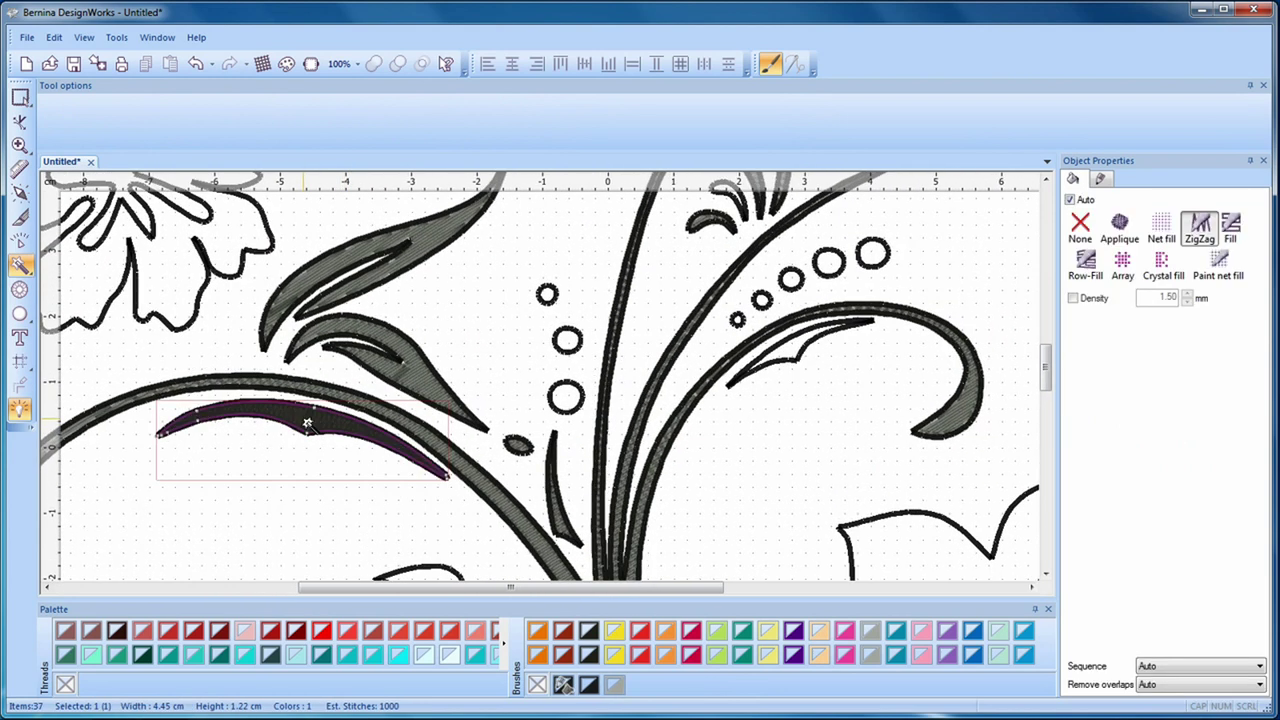
{"action": "left_click", "coordinate": [548, 295]}
{"action": "left_click", "coordinate": [566, 340]}
{"action": "left_click", "coordinate": [567, 398]}
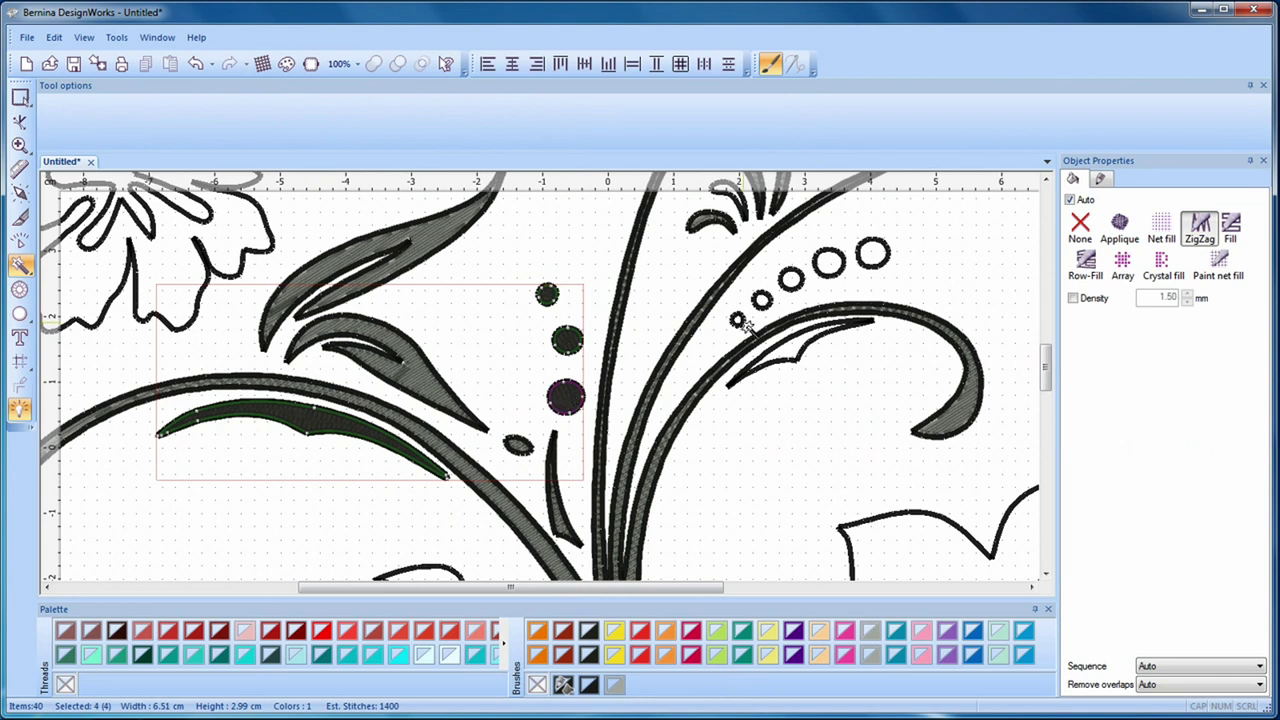
Step: Fill the row of five circles, the remaining small curved petal and the pointed crescent under the curled stem with black
{"action": "scroll", "coordinate": [745, 328], "scroll_direction": "up", "scroll_amount": 3}
{"action": "left_click", "coordinate": [735, 317]}
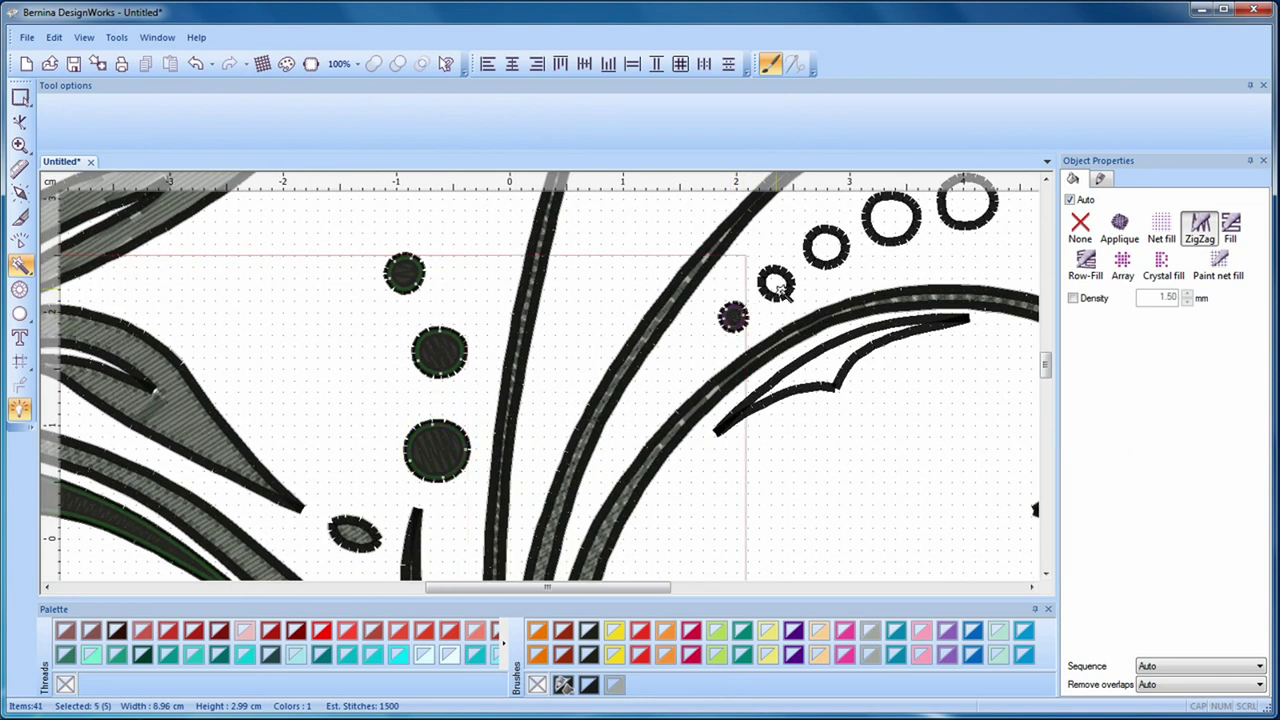
{"action": "left_click", "coordinate": [822, 252]}
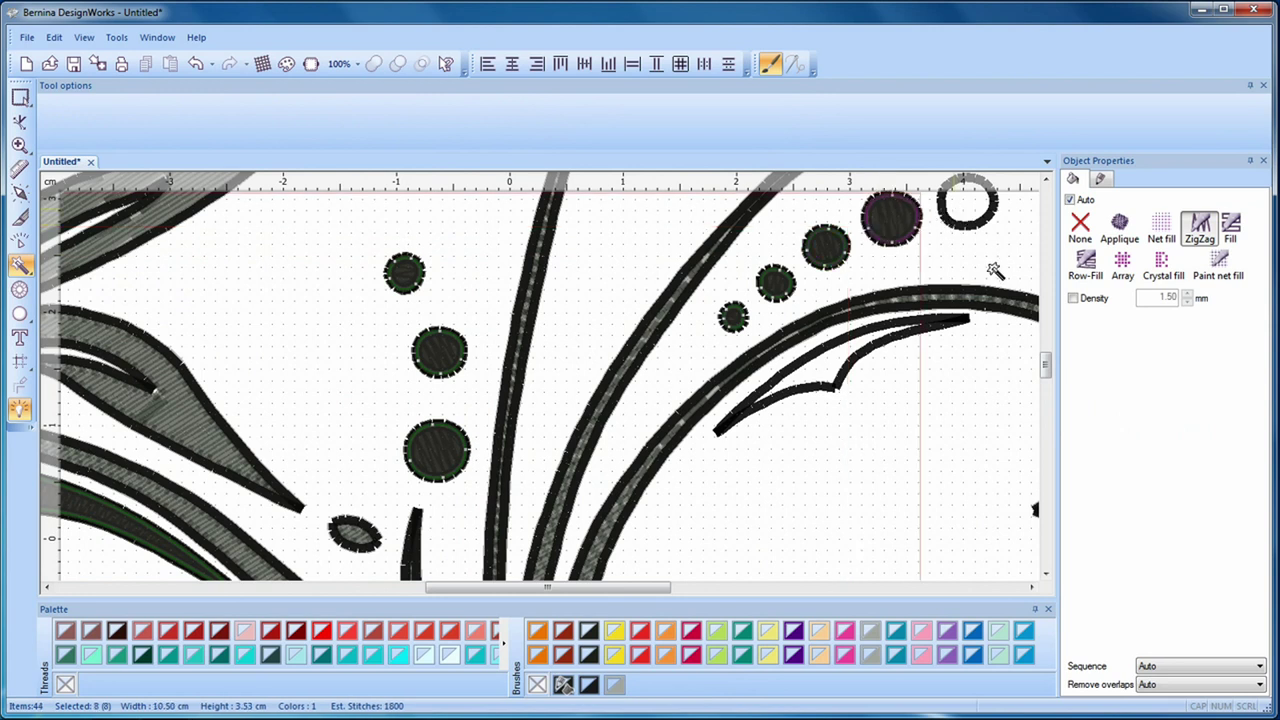
{"action": "left_click_drag", "start_coordinate": [1045, 362], "coordinate": [1045, 341]}
{"action": "left_click", "coordinate": [729, 372]}
{"action": "left_click", "coordinate": [1045, 575]}
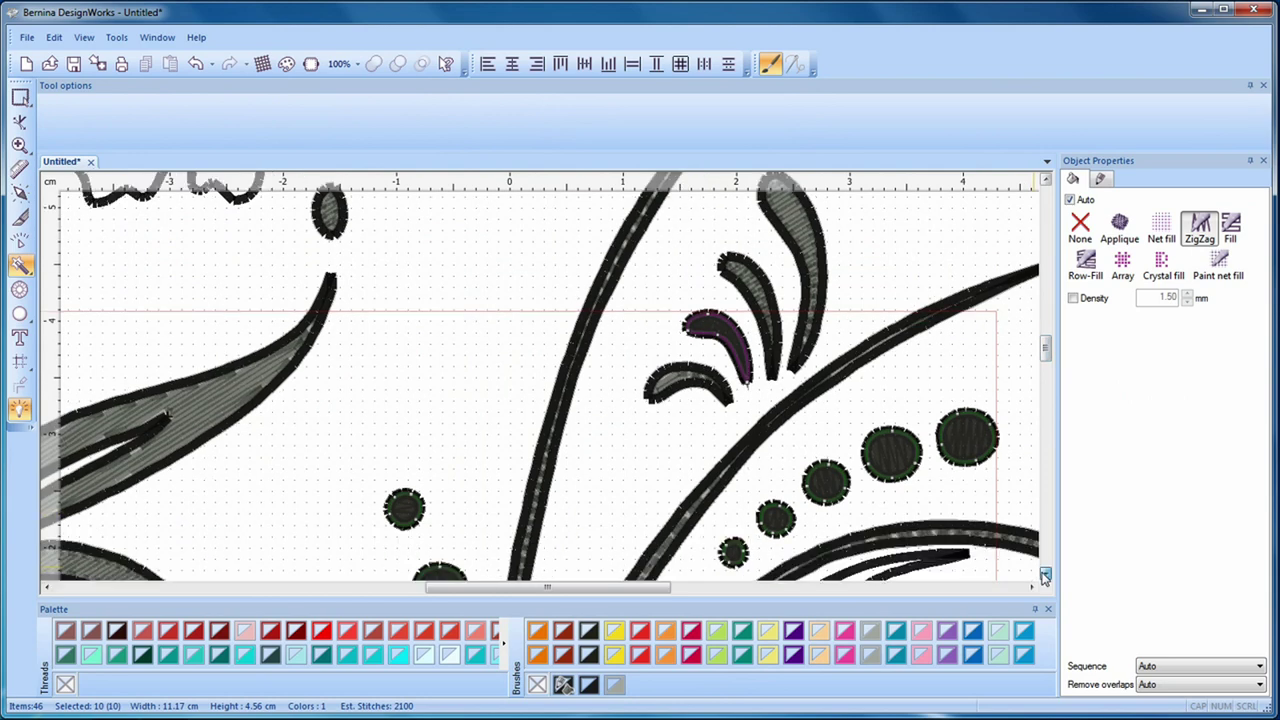
{"action": "left_click", "coordinate": [825, 401]}
{"action": "scroll", "coordinate": [835, 405], "scroll_direction": "down", "scroll_amount": 3}
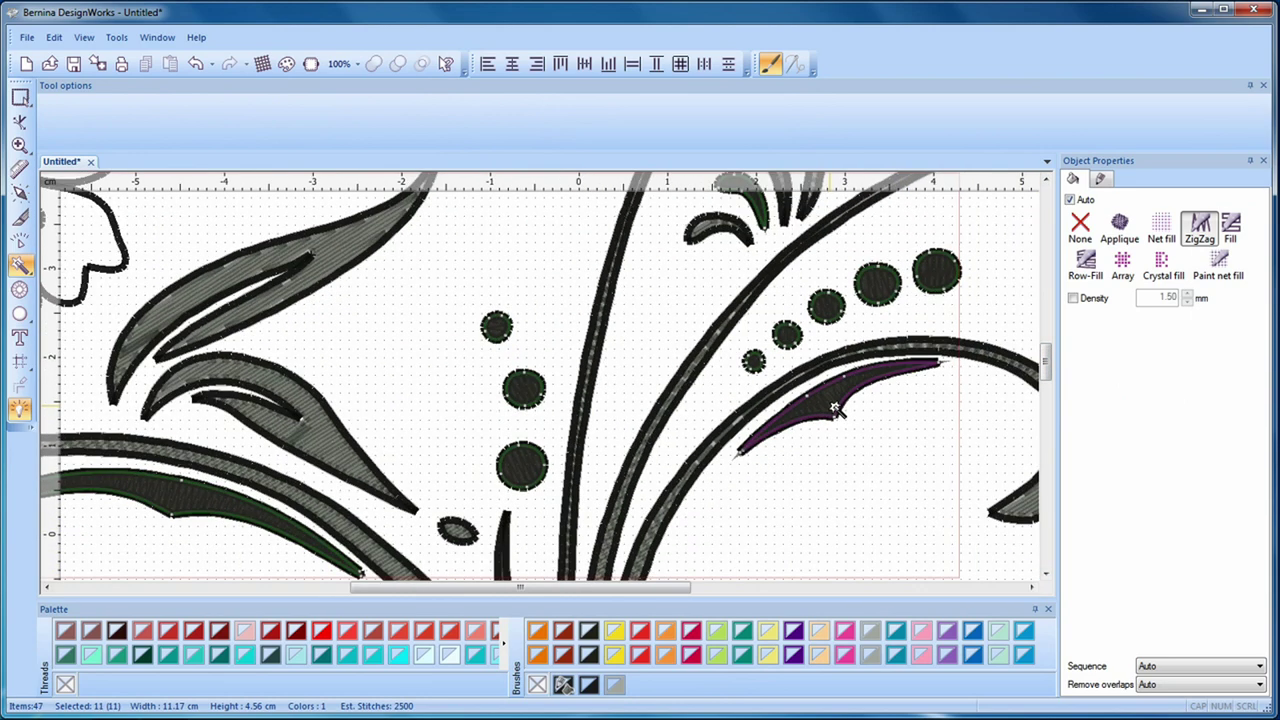
Step: Fill the outlined drop-shaped leaf, the narrow thorn beside the lower stem and the three small circles next to it with black
{"action": "left_click_drag", "start_coordinate": [1043, 363], "coordinate": [1050, 447]}
{"action": "left_click", "coordinate": [499, 298]}
{"action": "scroll", "coordinate": [772, 468], "scroll_direction": "up", "scroll_amount": 3}
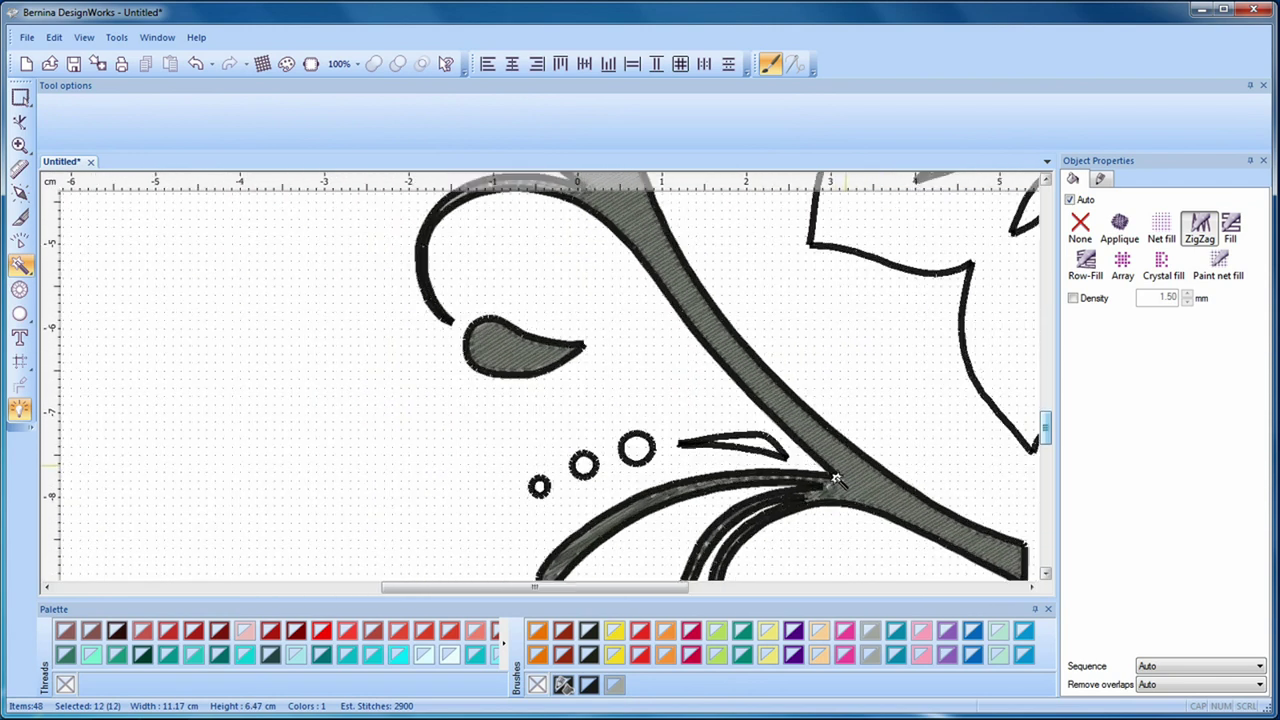
{"action": "left_click", "coordinate": [744, 440]}
{"action": "left_click", "coordinate": [594, 446]}
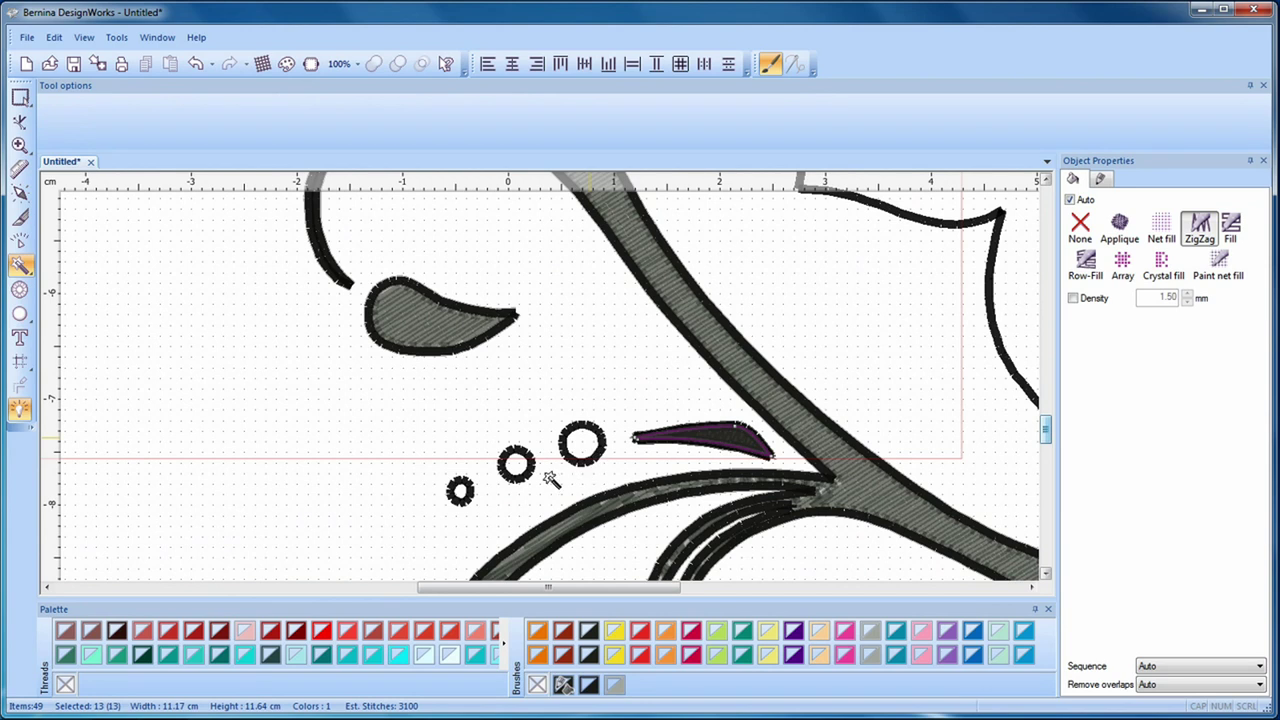
{"action": "left_click", "coordinate": [516, 465]}
{"action": "left_click", "coordinate": [461, 492]}
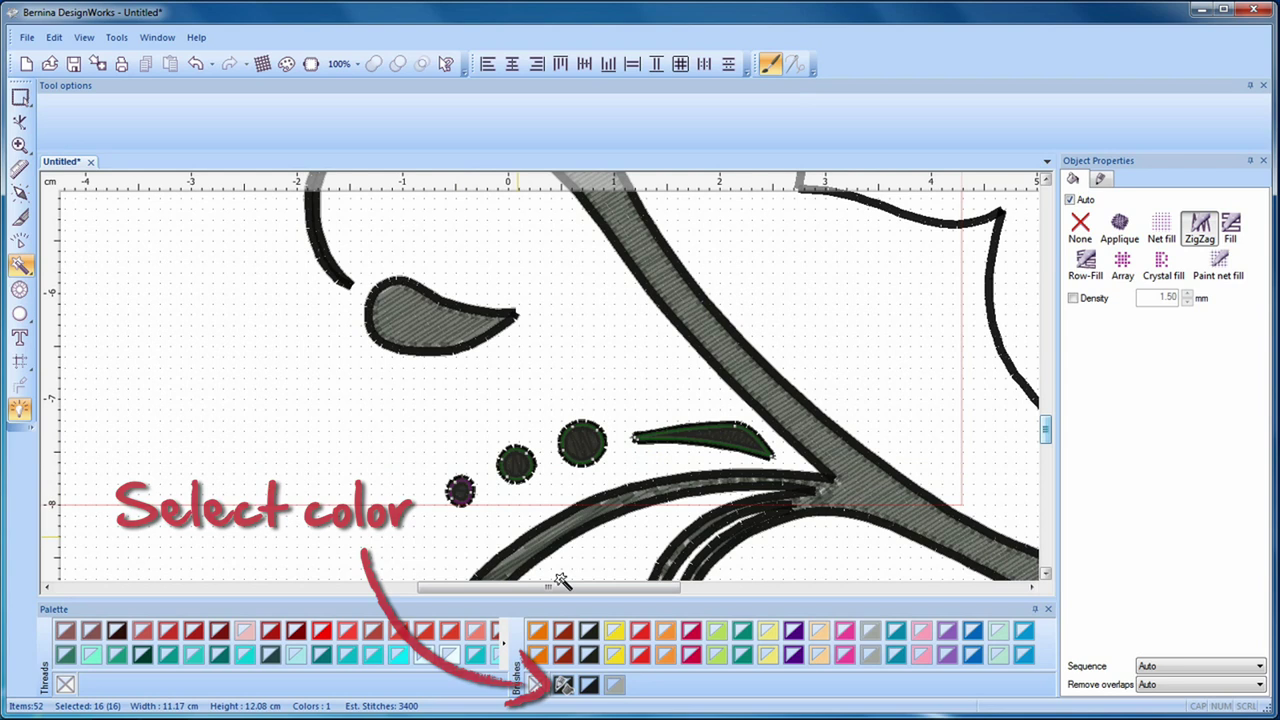
Step: Select the black-filled sections by color and change them to the Fill type with a density of 0.80 mm
{"action": "right_click", "coordinate": [568, 688]}
{"action": "mouse_move", "coordinate": [588, 676]}
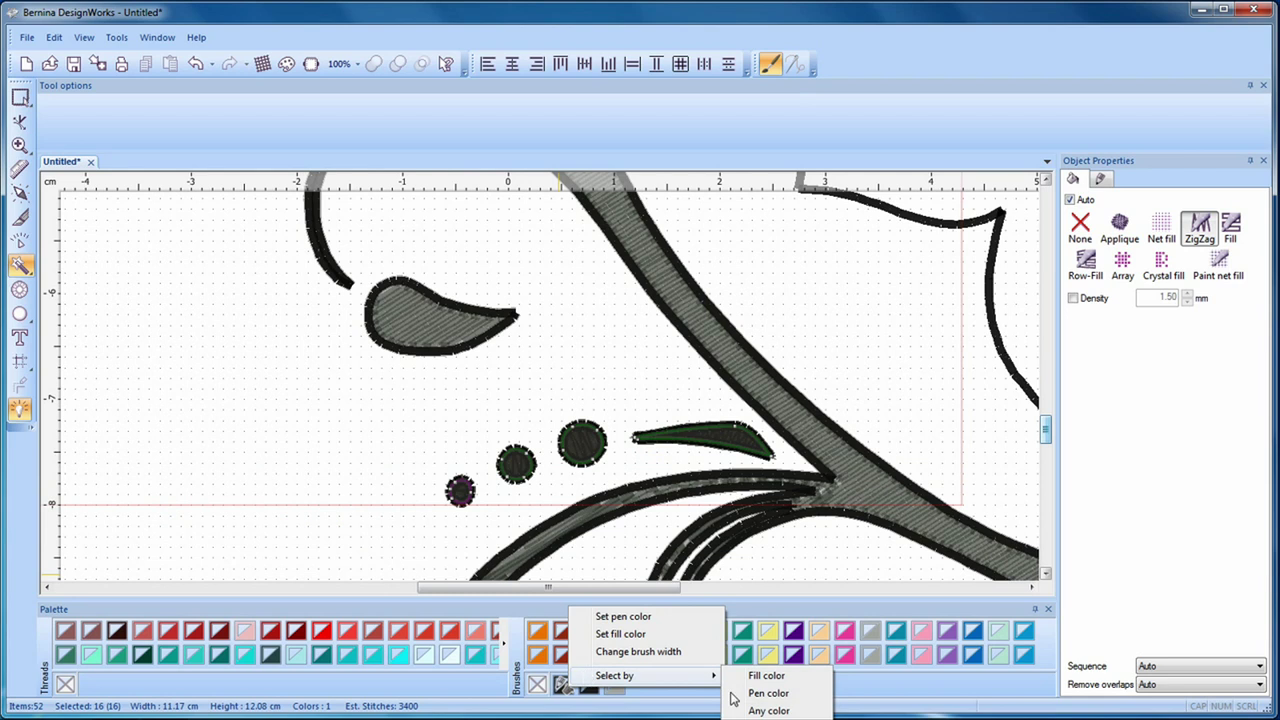
{"action": "left_click", "coordinate": [772, 706]}
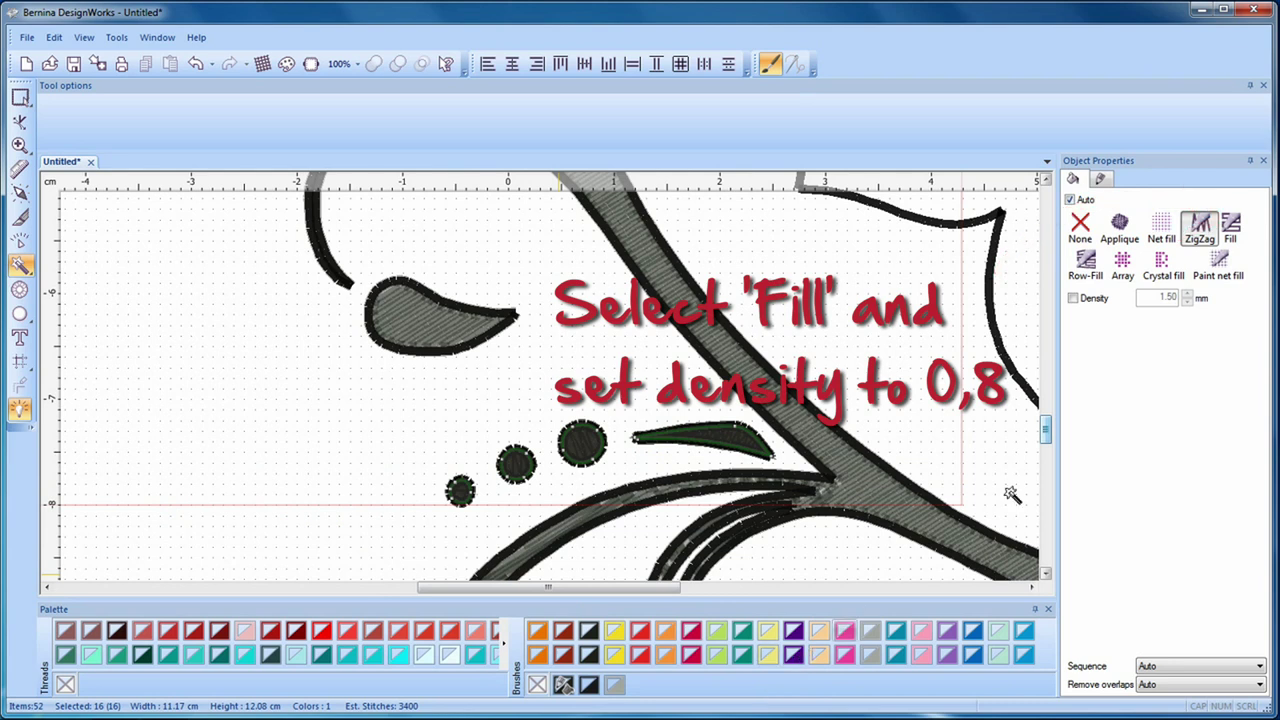
{"action": "left_click", "coordinate": [1231, 229]}
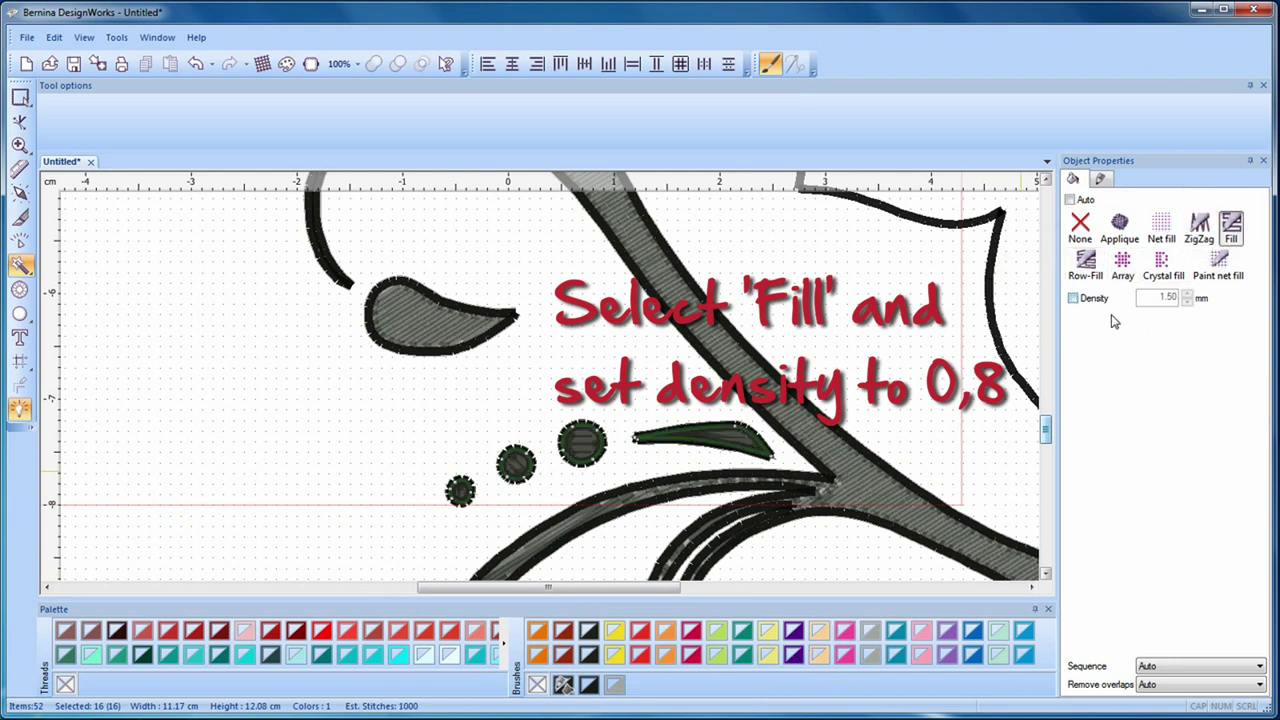
{"action": "double_click", "coordinate": [1153, 300]}
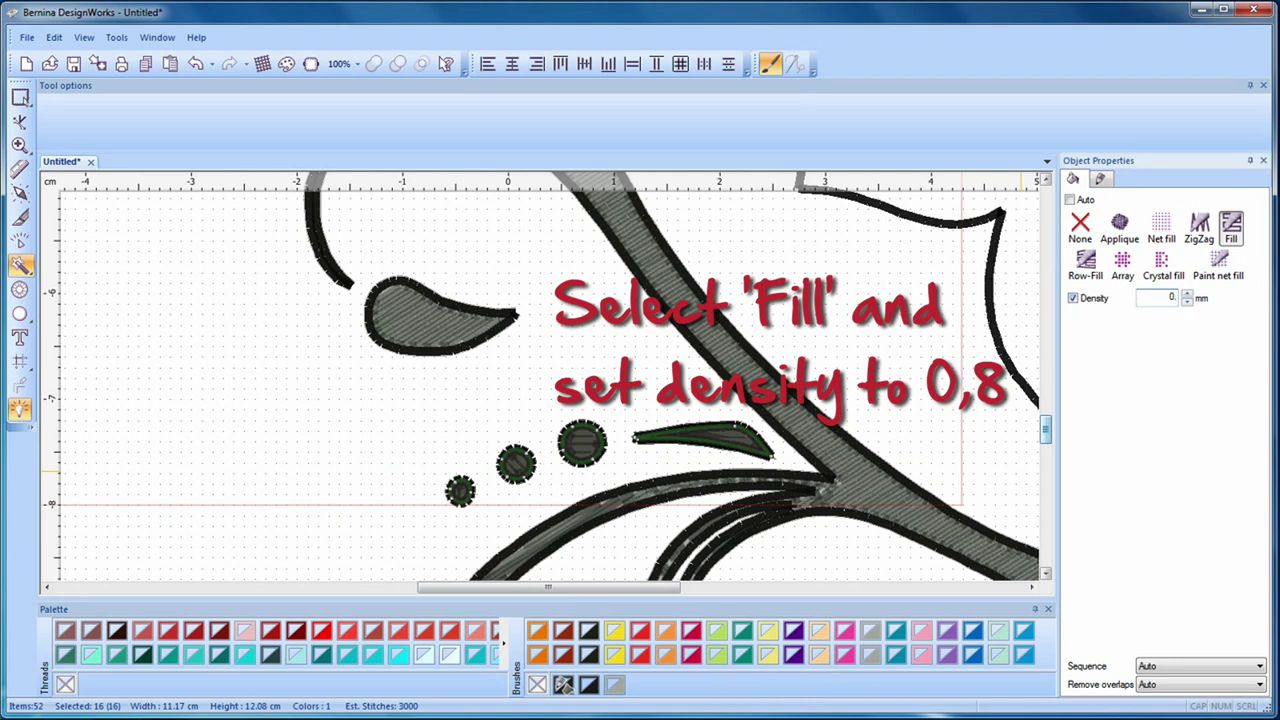
{"action": "key", "text": "Return"}
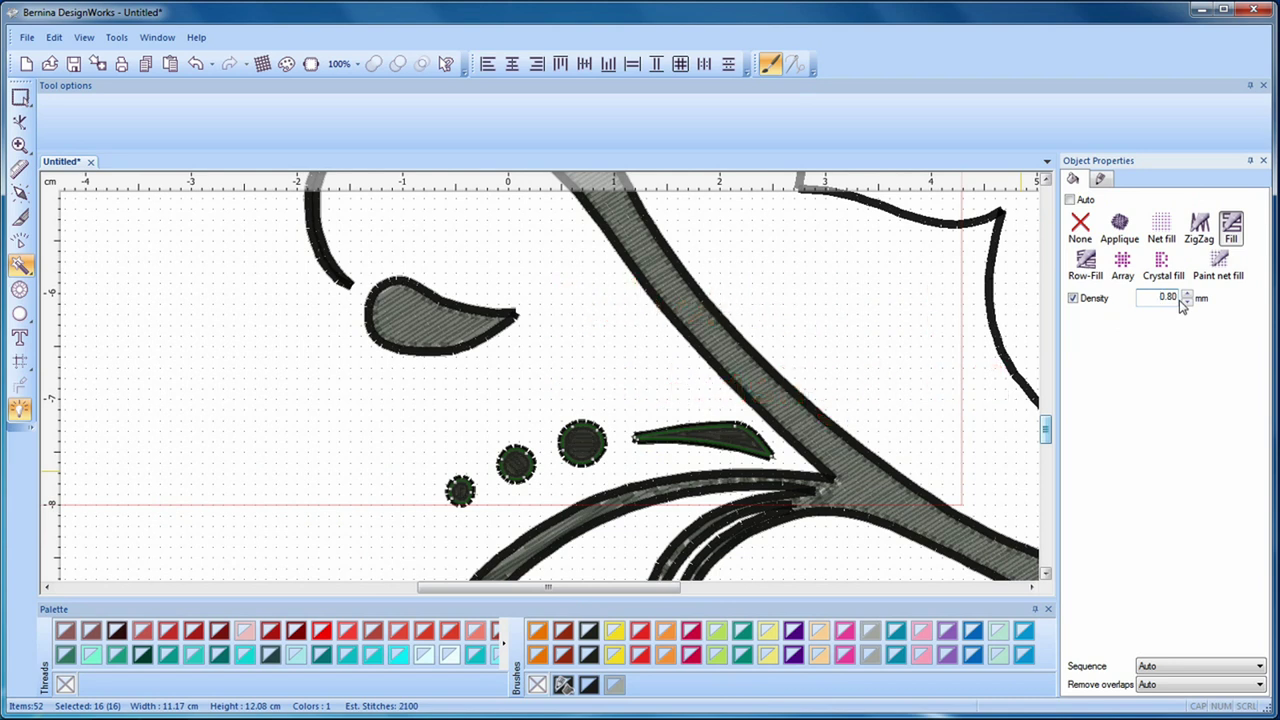
Step: Return to Rectangle selection with the black tendril sections still selected
{"action": "scroll", "coordinate": [993, 313], "scroll_direction": "down", "scroll_amount": 5}
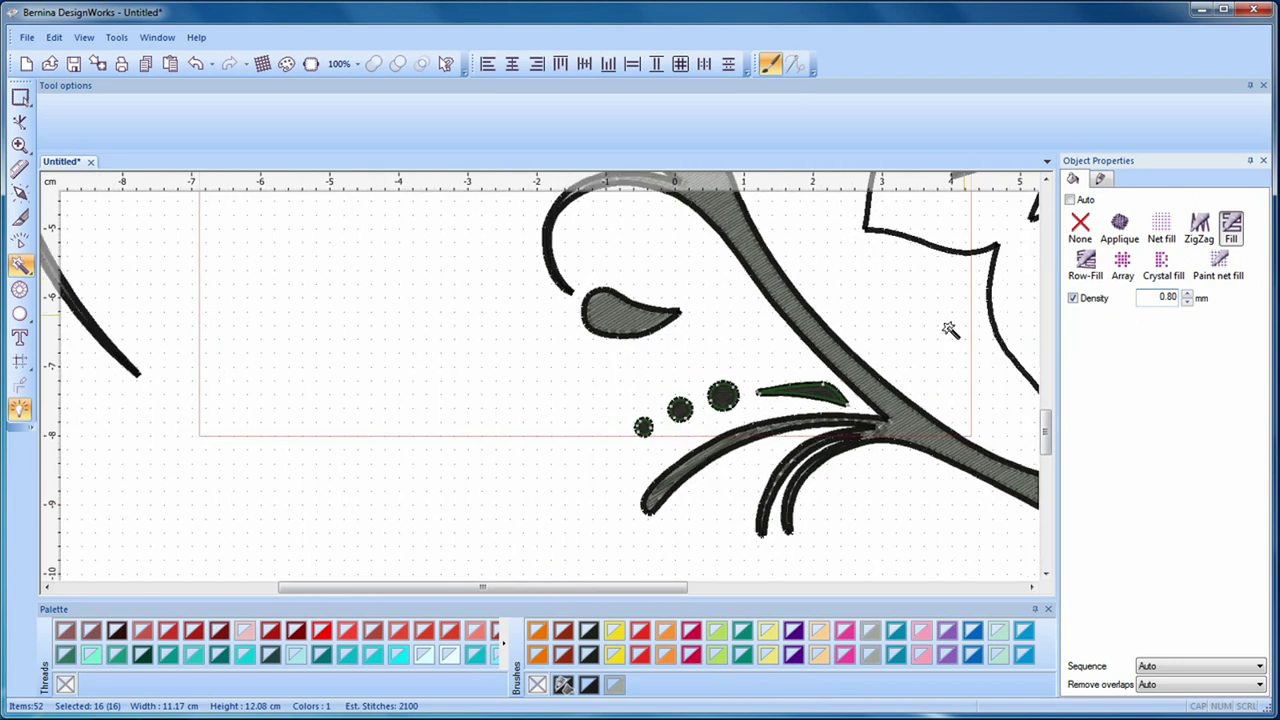
{"action": "left_click_drag", "start_coordinate": [736, 585], "coordinate": [930, 585]}
{"action": "left_click_drag", "start_coordinate": [1045, 455], "coordinate": [958, 382]}
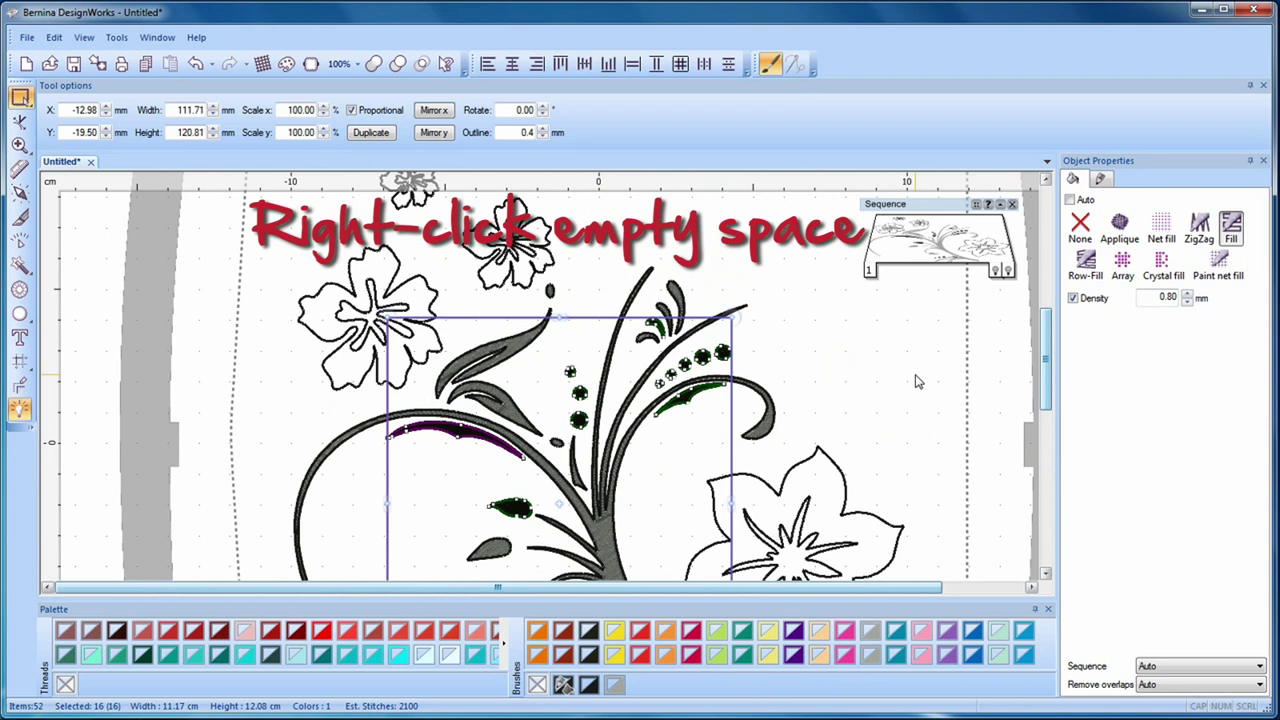
Step: Combine the selected black-filled tendril sections into a single object
{"action": "right_click", "coordinate": [874, 374]}
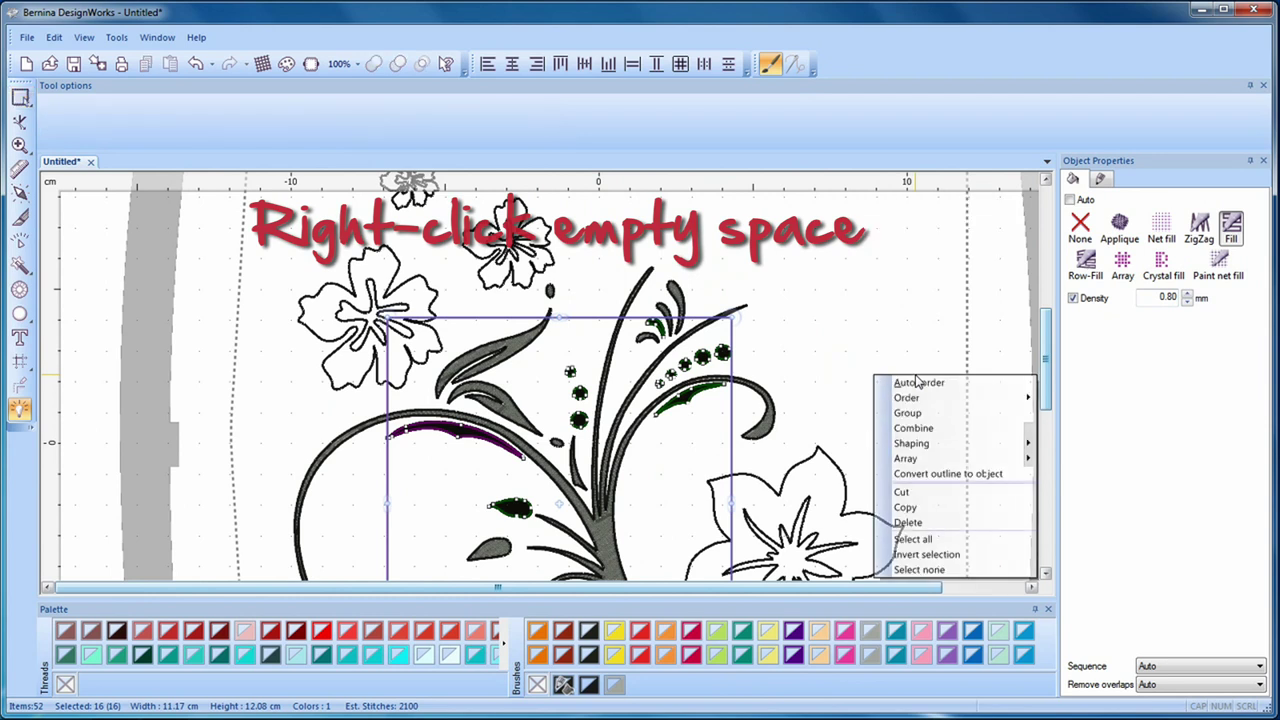
{"action": "left_click", "coordinate": [922, 430]}
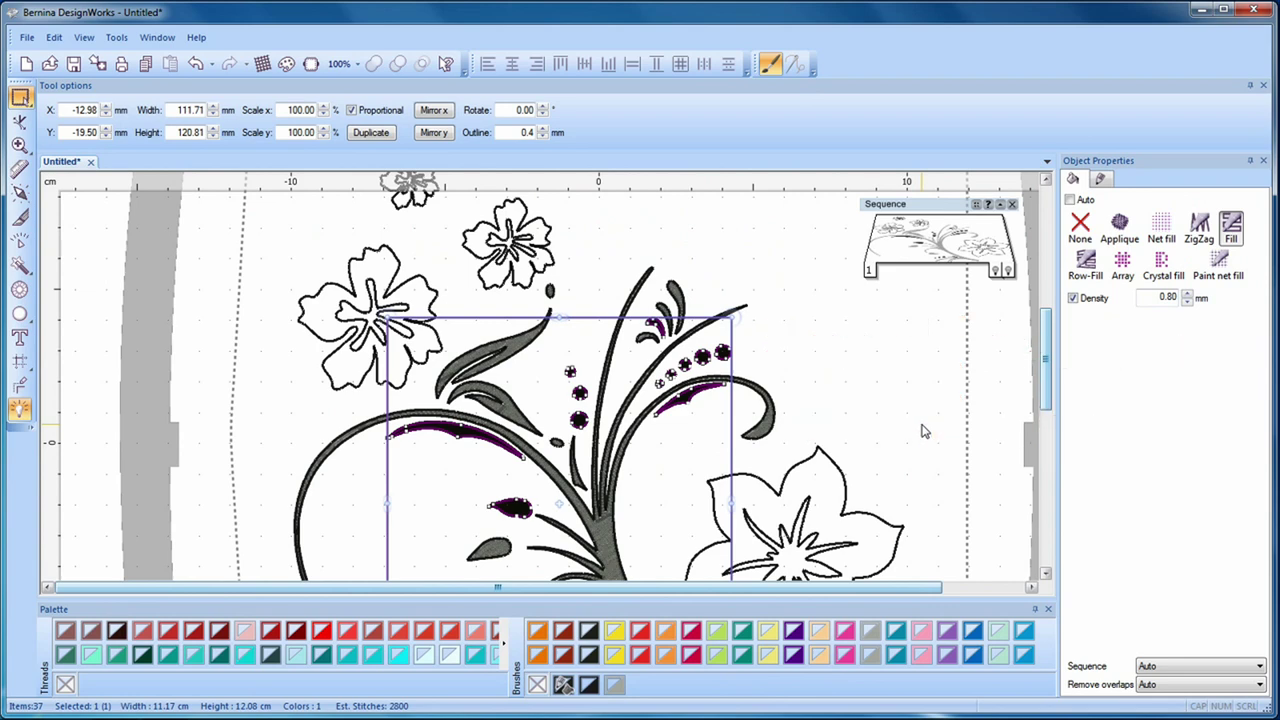
Step: Fill the large six-petal flower with the paint color 10 light blue 4600 and outline it in 3 blue 4600
{"action": "left_click", "coordinate": [870, 497]}
{"action": "scroll", "coordinate": [870, 497], "scroll_direction": "up", "scroll_amount": 3}
{"action": "left_click_drag", "start_coordinate": [848, 590], "coordinate": [890, 597]}
{"action": "scroll", "coordinate": [873, 640], "scroll_direction": "down", "scroll_amount": 5}
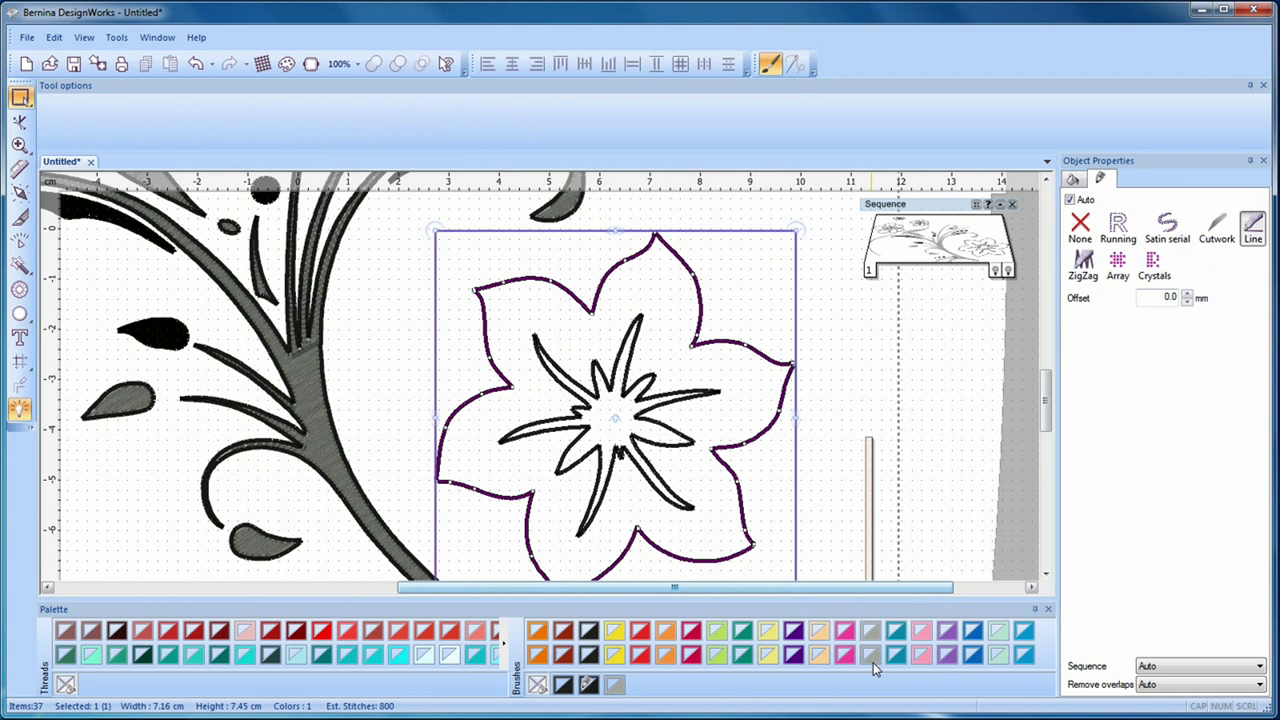
{"action": "scroll", "coordinate": [873, 662], "scroll_direction": "down", "scroll_amount": 2}
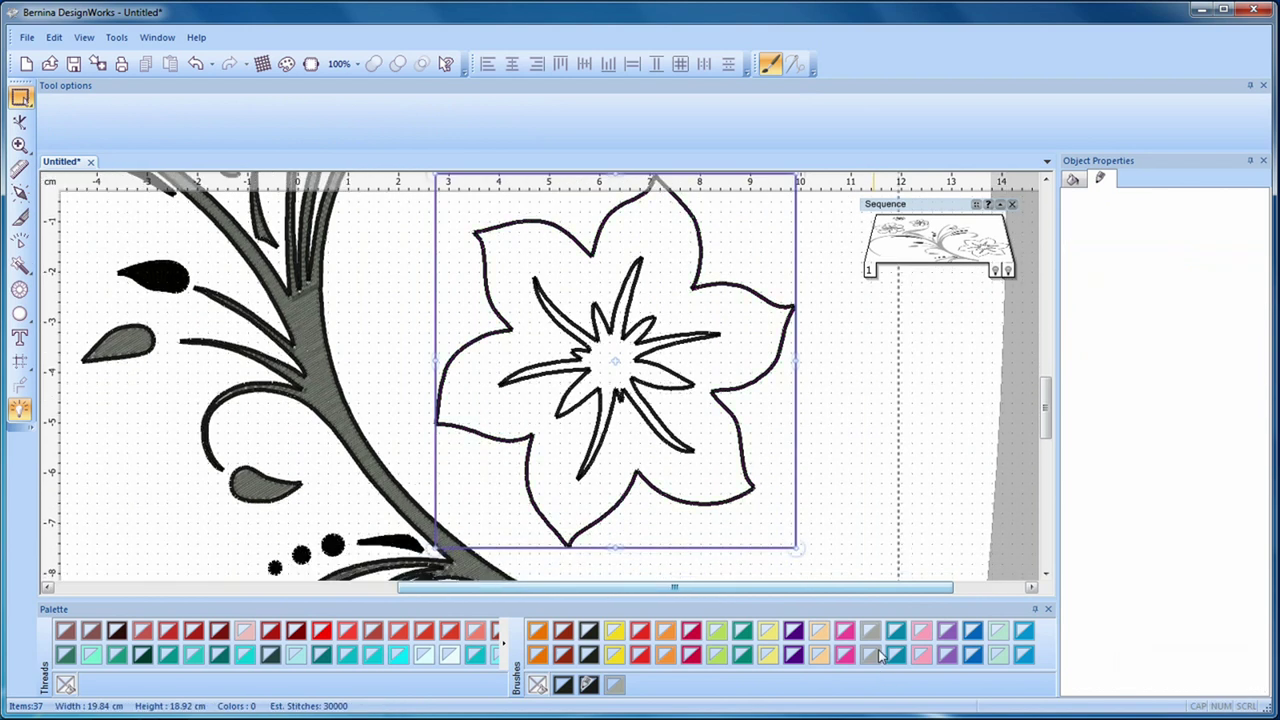
{"action": "left_click", "coordinate": [755, 492]}
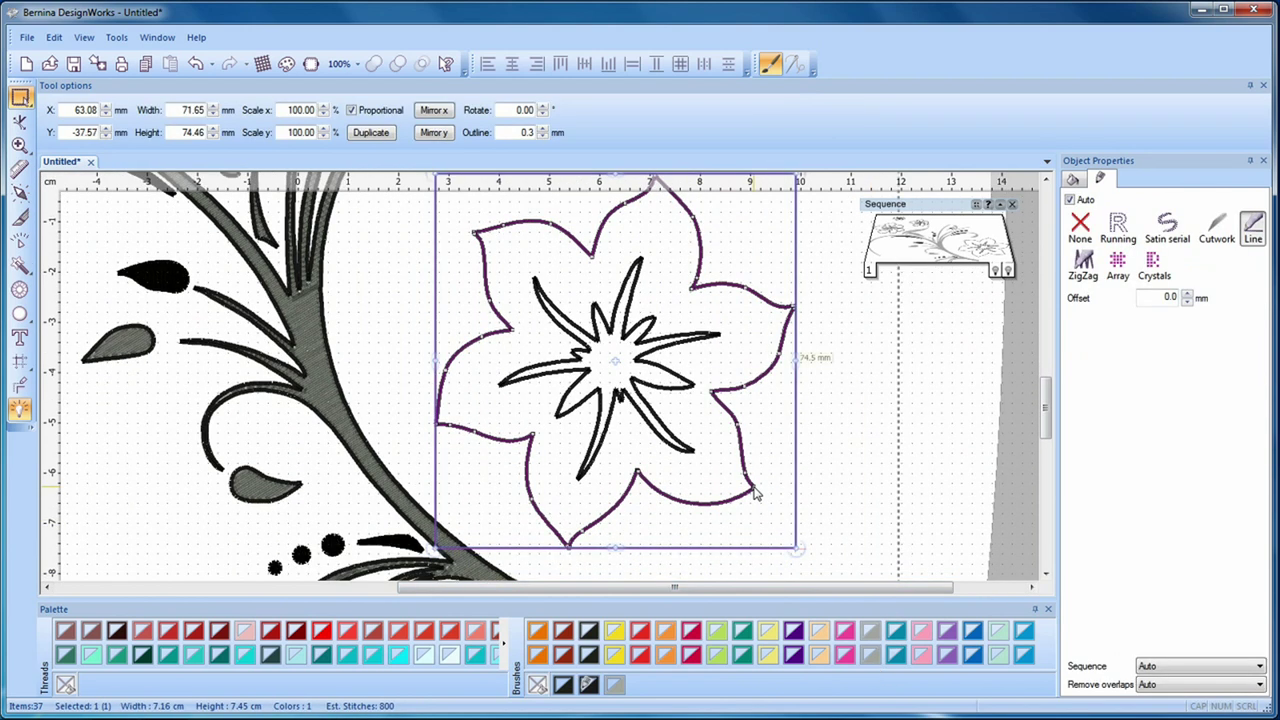
{"action": "left_click", "coordinate": [1030, 638]}
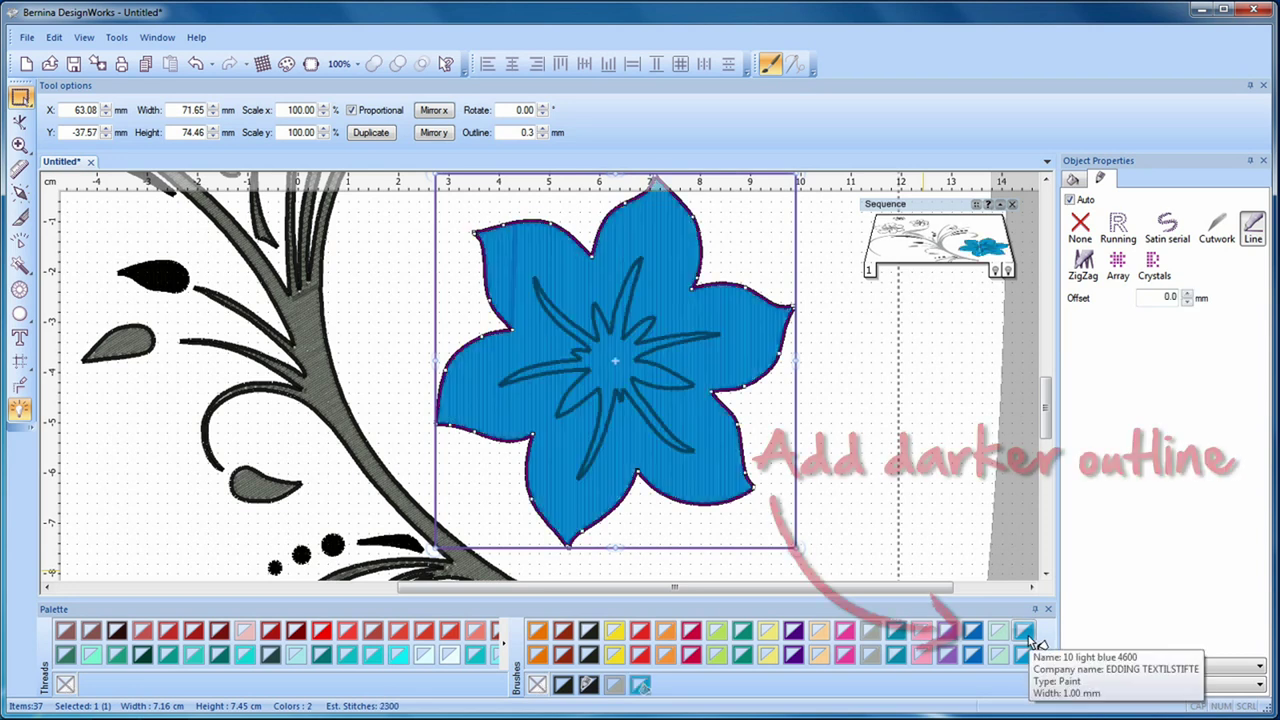
{"action": "left_click", "coordinate": [975, 630]}
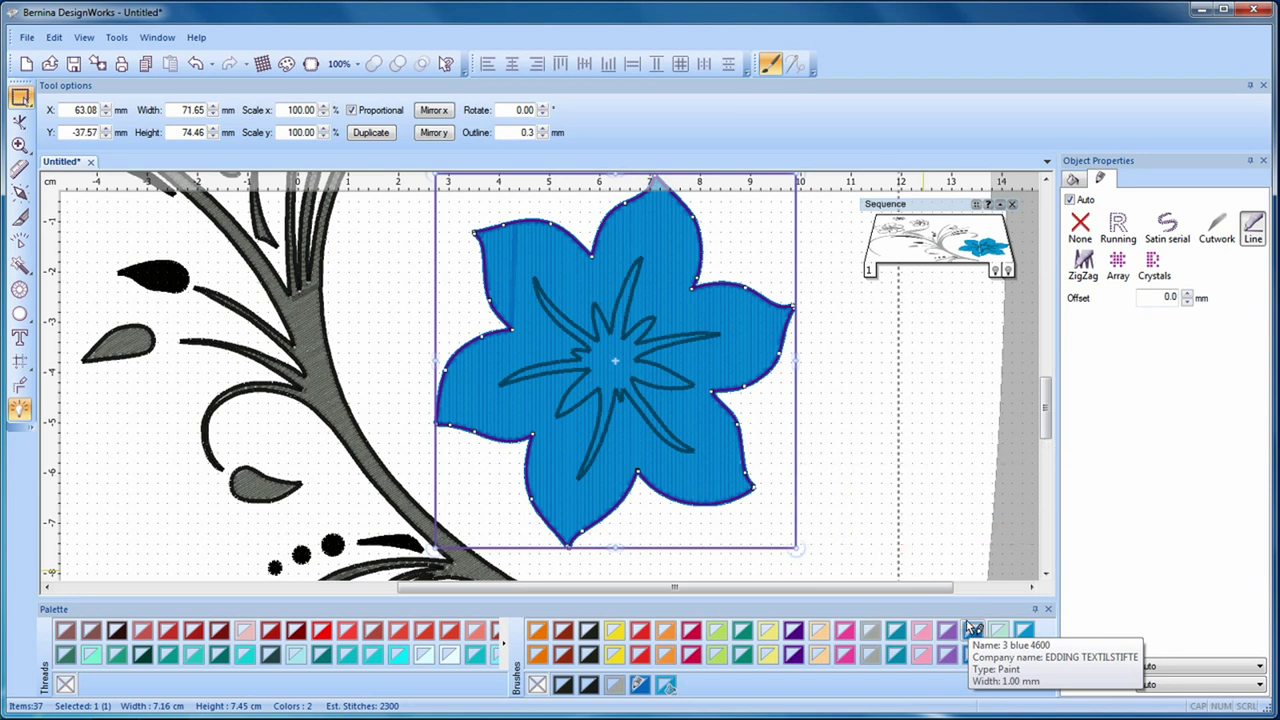
Step: Fill the star-shaped center of the blue flower with yellow and outline it in 3 blue 4600
{"action": "left_click", "coordinate": [598, 399]}
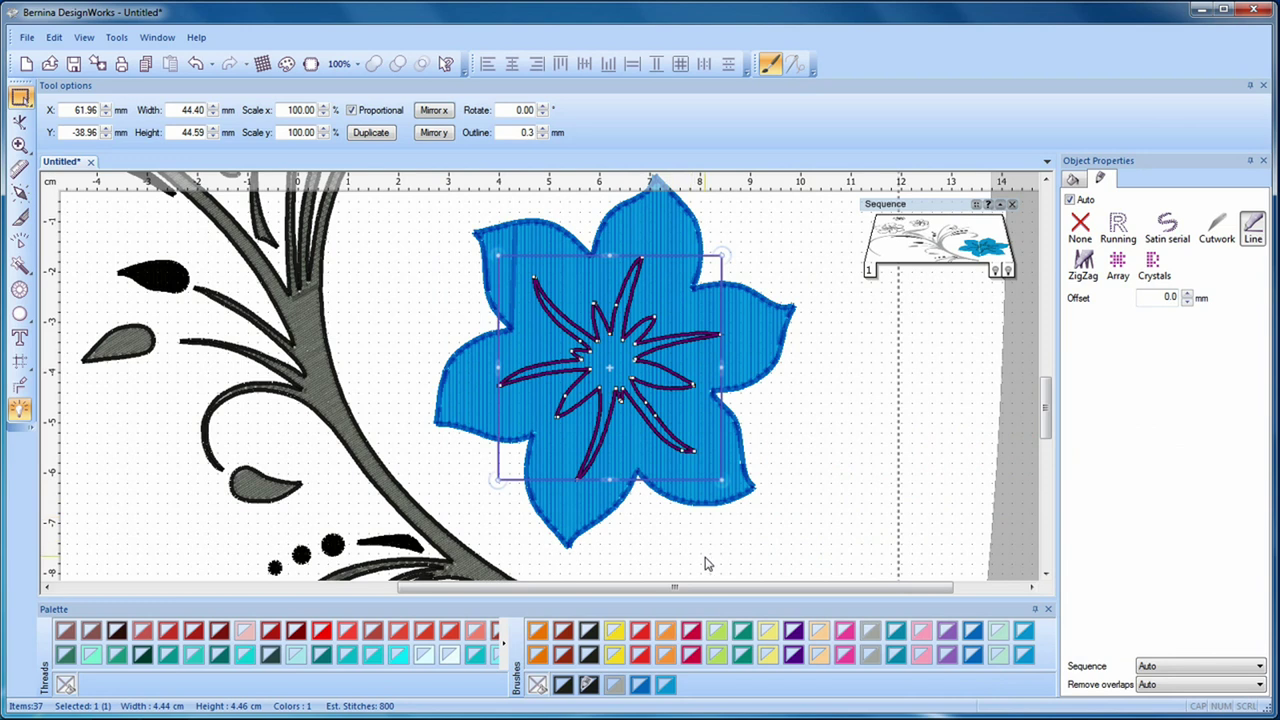
{"action": "left_click", "coordinate": [623, 637]}
{"action": "left_click", "coordinate": [975, 630]}
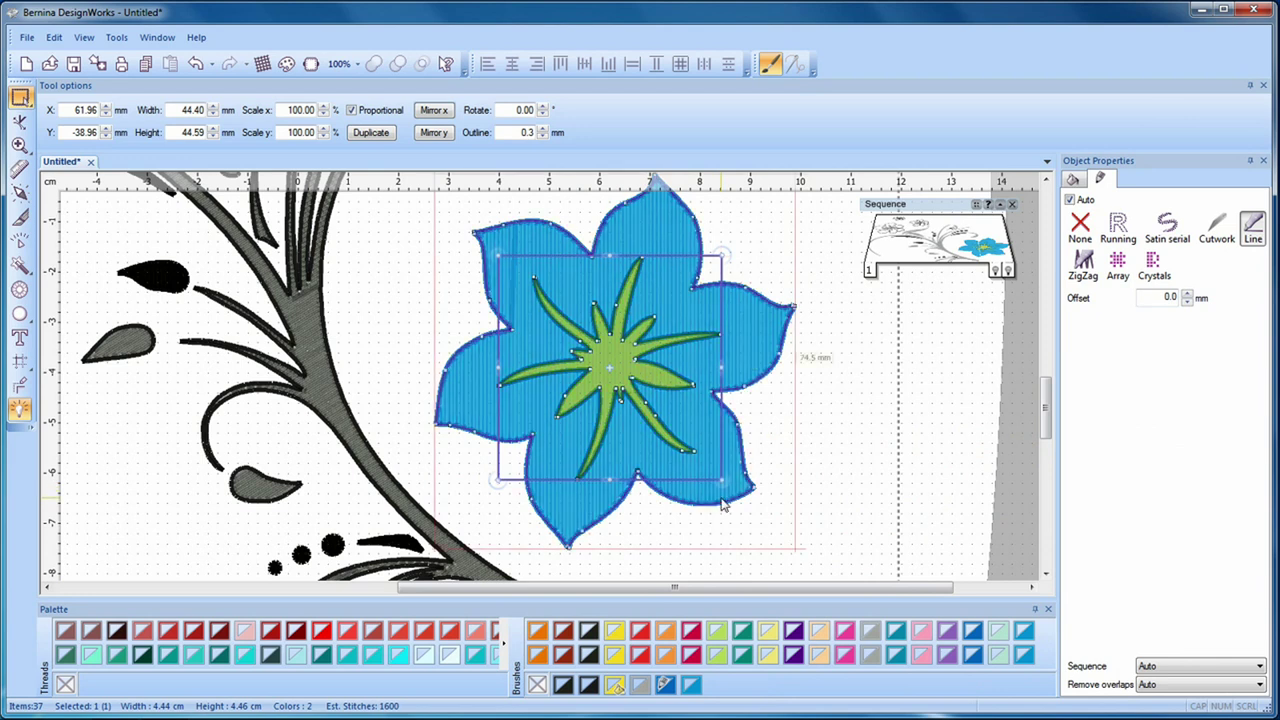
Step: Select the blue petals together with the yellow center and trim the overlapping shapes
{"action": "left_click", "coordinate": [723, 502], "text": "shift"}
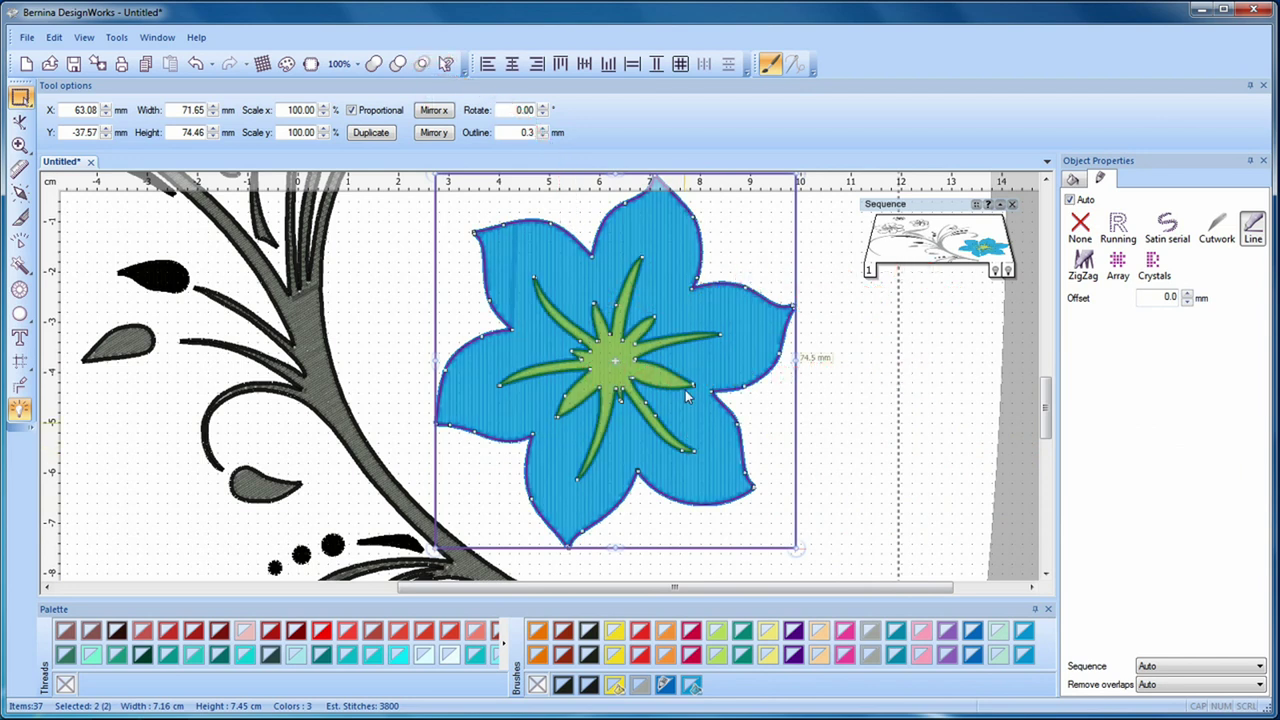
{"action": "left_click", "coordinate": [398, 64]}
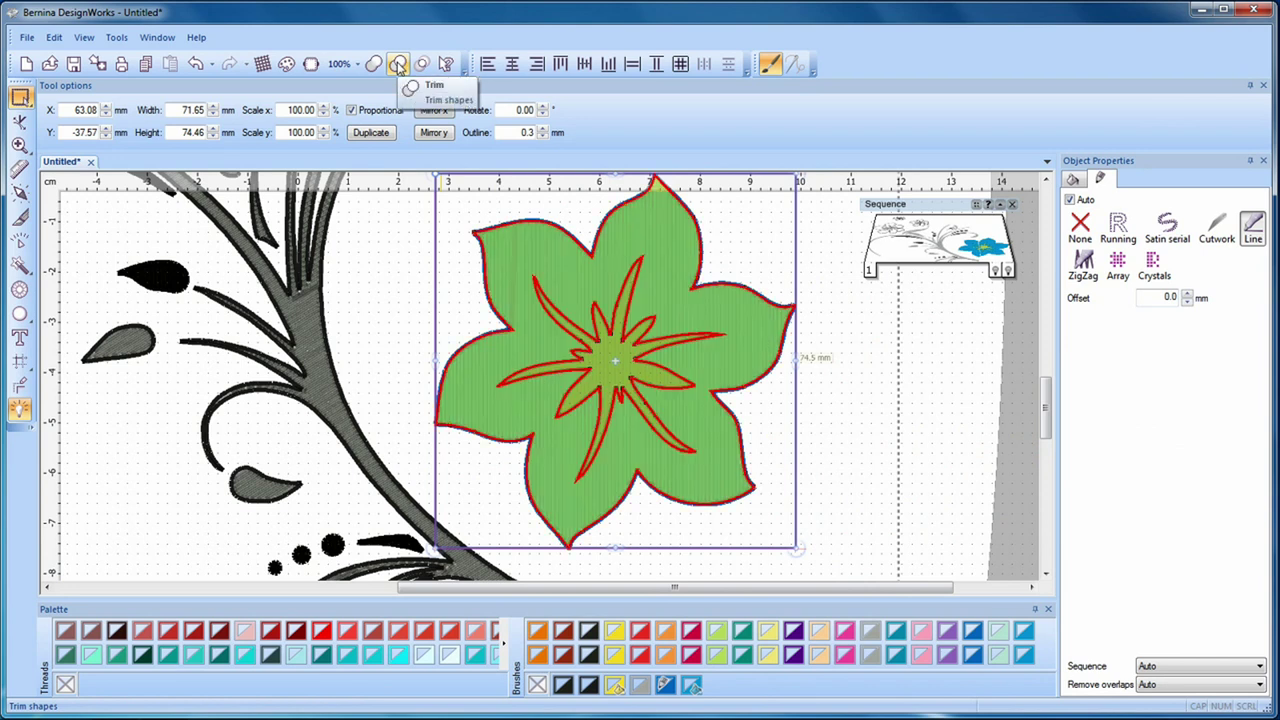
{"action": "left_click", "coordinate": [398, 64]}
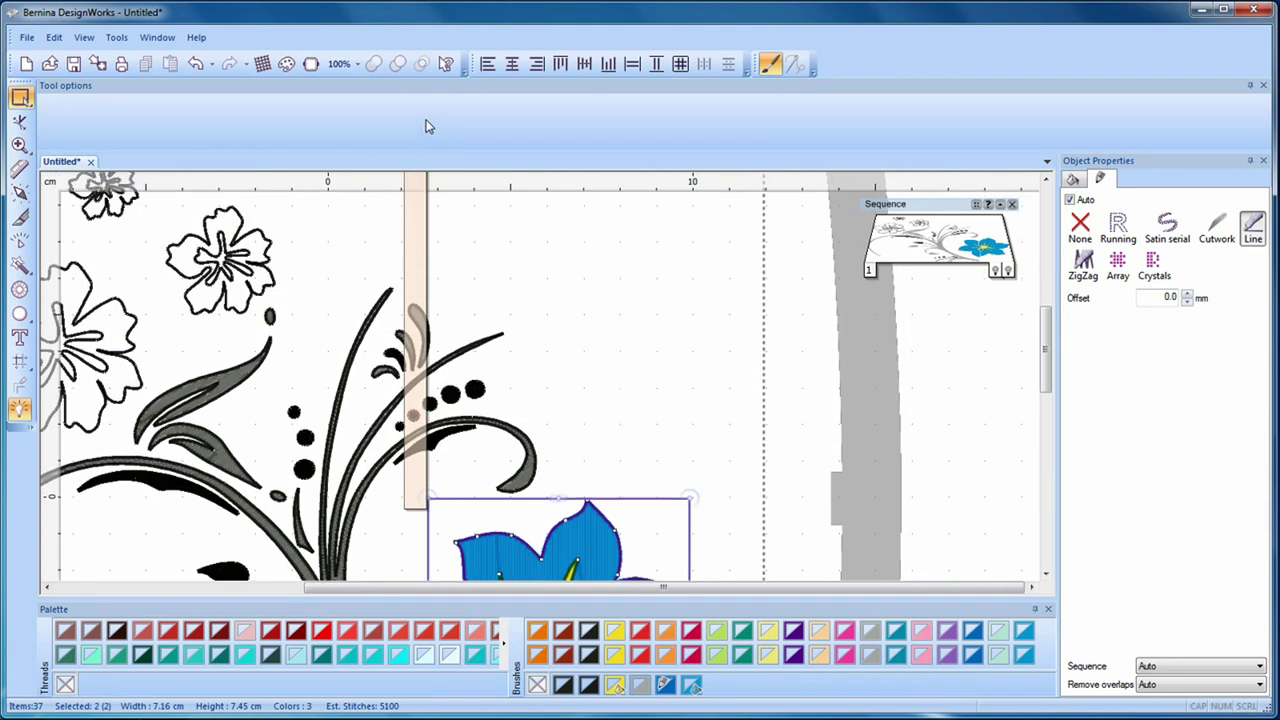
Step: Color the outlines of the largest unfilled flower and its center crimson
{"action": "left_click_drag", "start_coordinate": [518, 590], "coordinate": [381, 590]}
{"action": "left_click", "coordinate": [318, 468]}
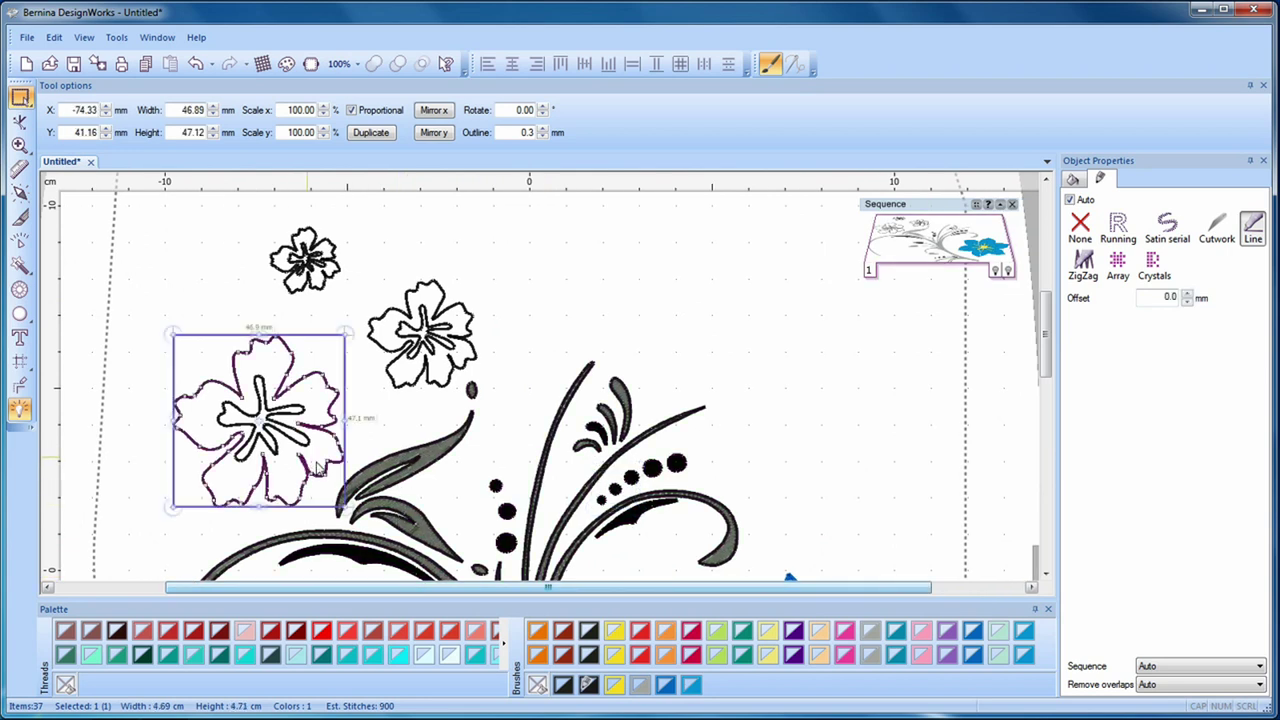
{"action": "left_click", "coordinate": [692, 630]}
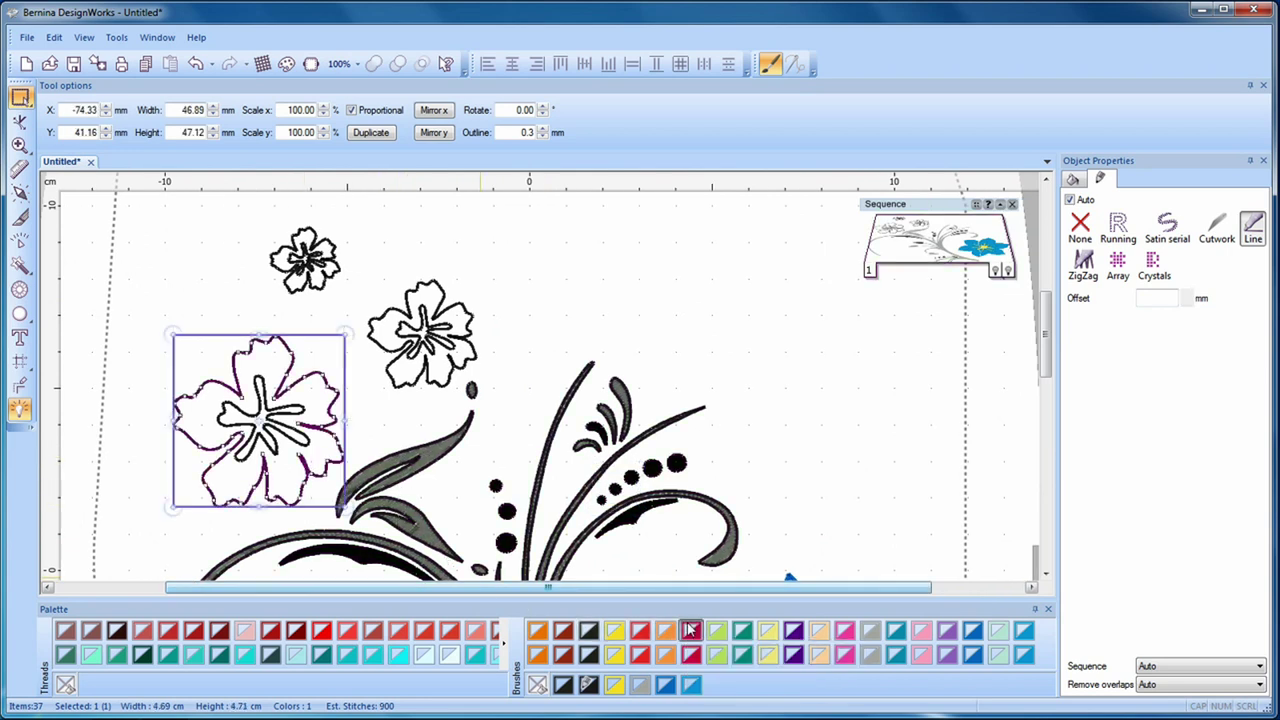
{"action": "left_click", "coordinate": [297, 450]}
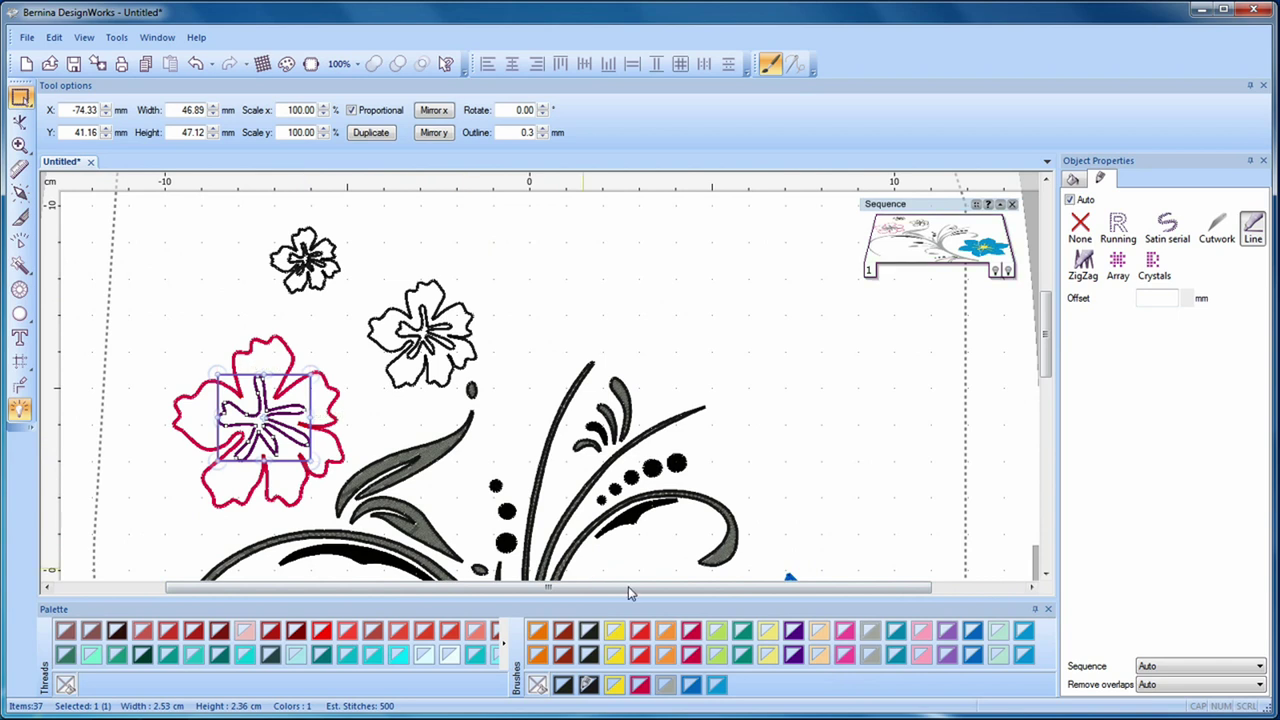
{"action": "left_click", "coordinate": [691, 631]}
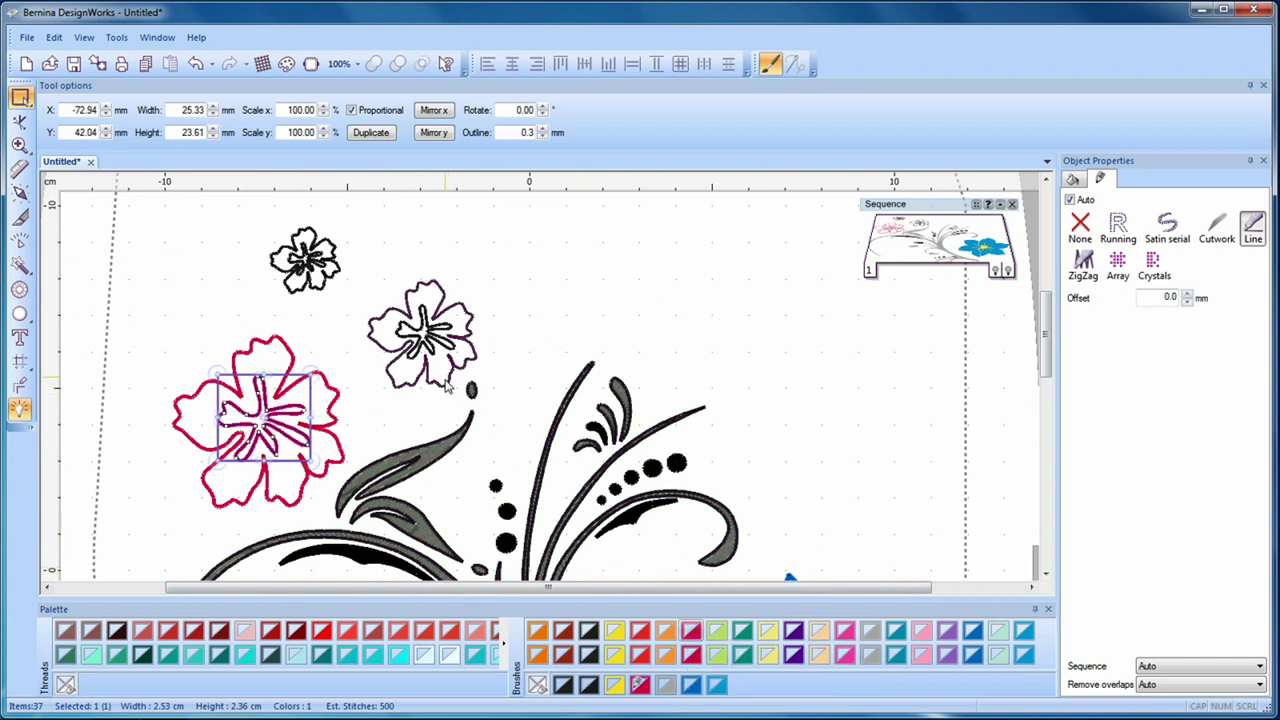
Step: Color the outlines of the medium-sized unfilled flower and its center crimson
{"action": "left_click", "coordinate": [455, 396]}
{"action": "left_click", "coordinate": [691, 631]}
{"action": "scroll", "coordinate": [433, 360], "scroll_direction": "up", "scroll_amount": 3}
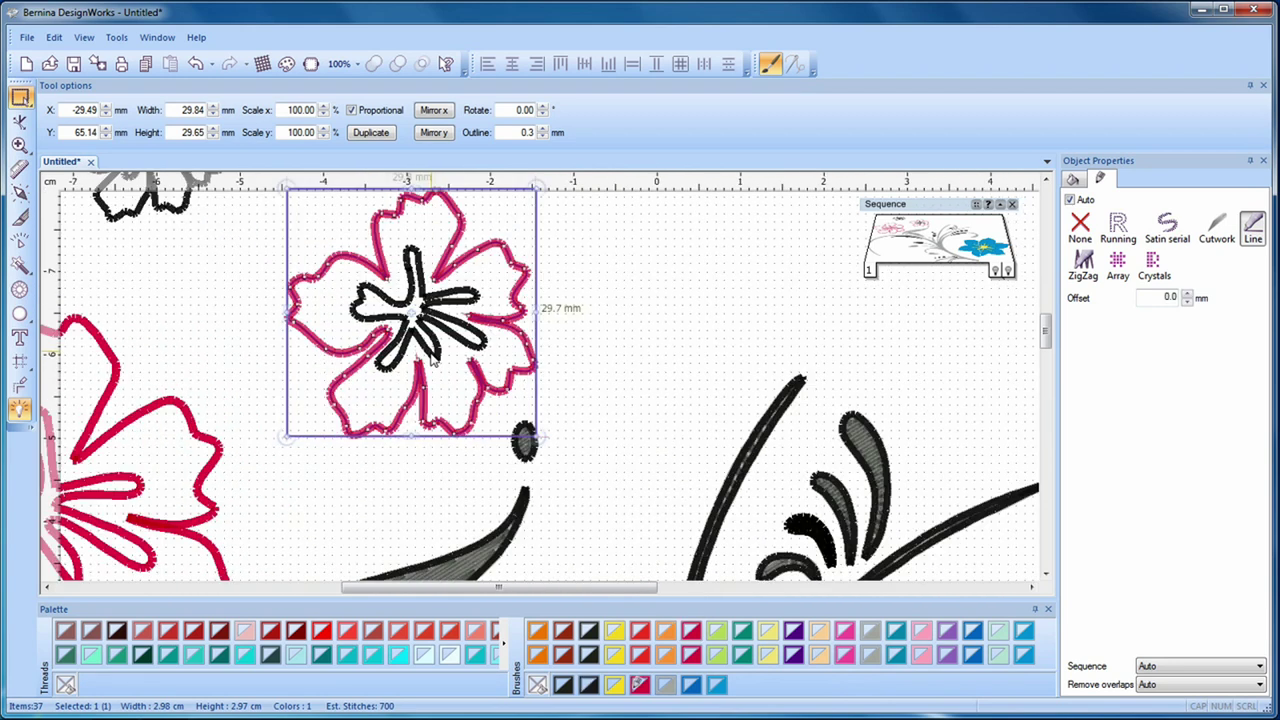
{"action": "left_click", "coordinate": [433, 358]}
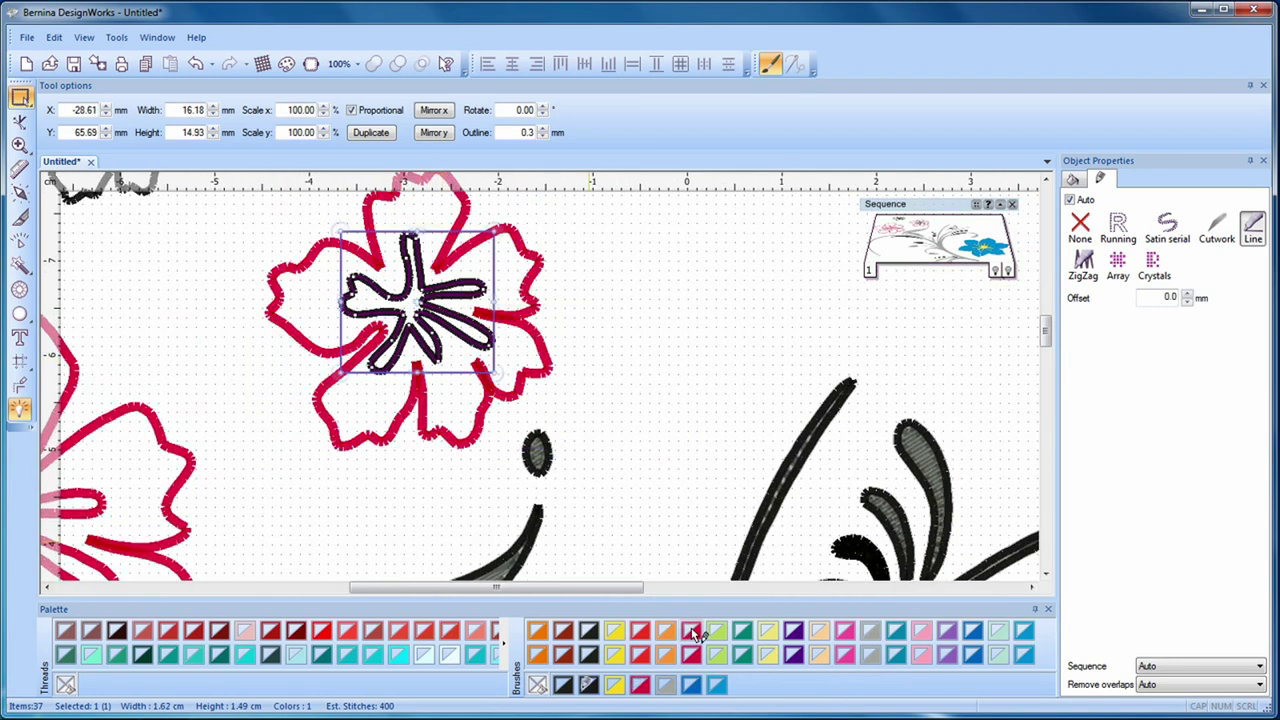
{"action": "left_click", "coordinate": [691, 631]}
Step: Color the outlines of the smallest unfilled flower and its center crimson
{"action": "left_click_drag", "start_coordinate": [487, 589], "coordinate": [422, 585]}
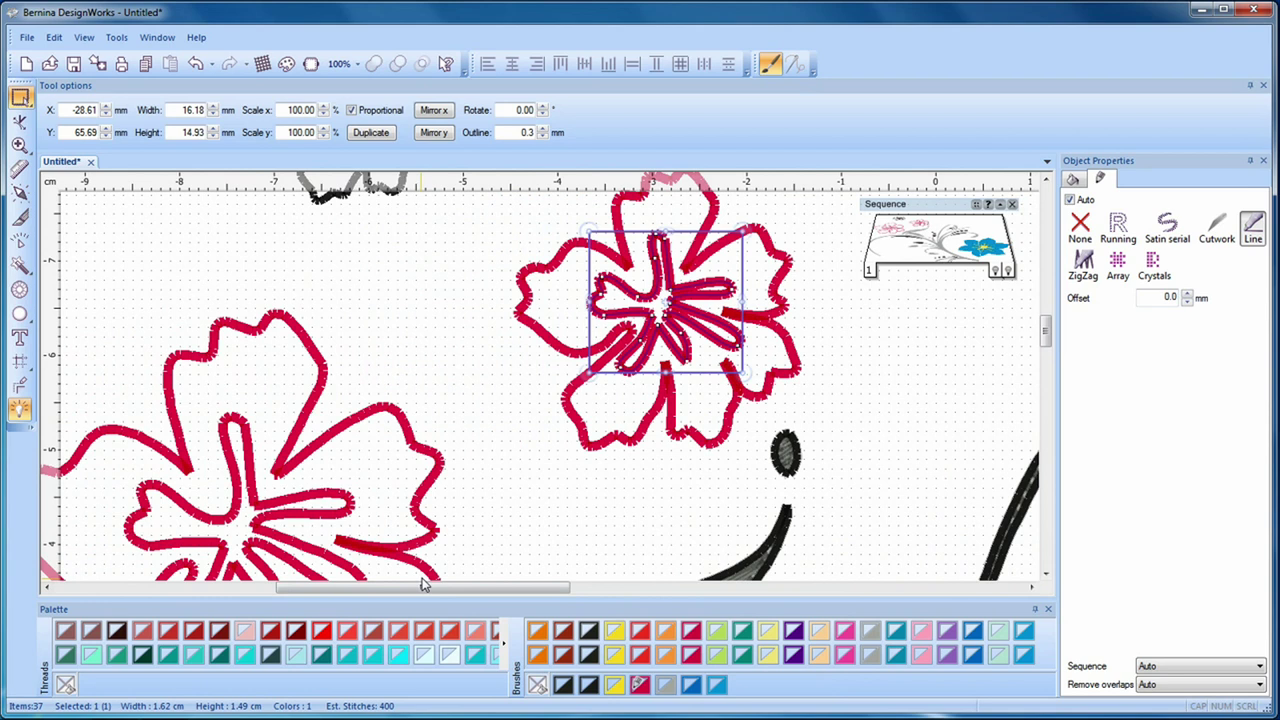
{"action": "scroll", "coordinate": [750, 370], "scroll_direction": "up", "scroll_amount": 3}
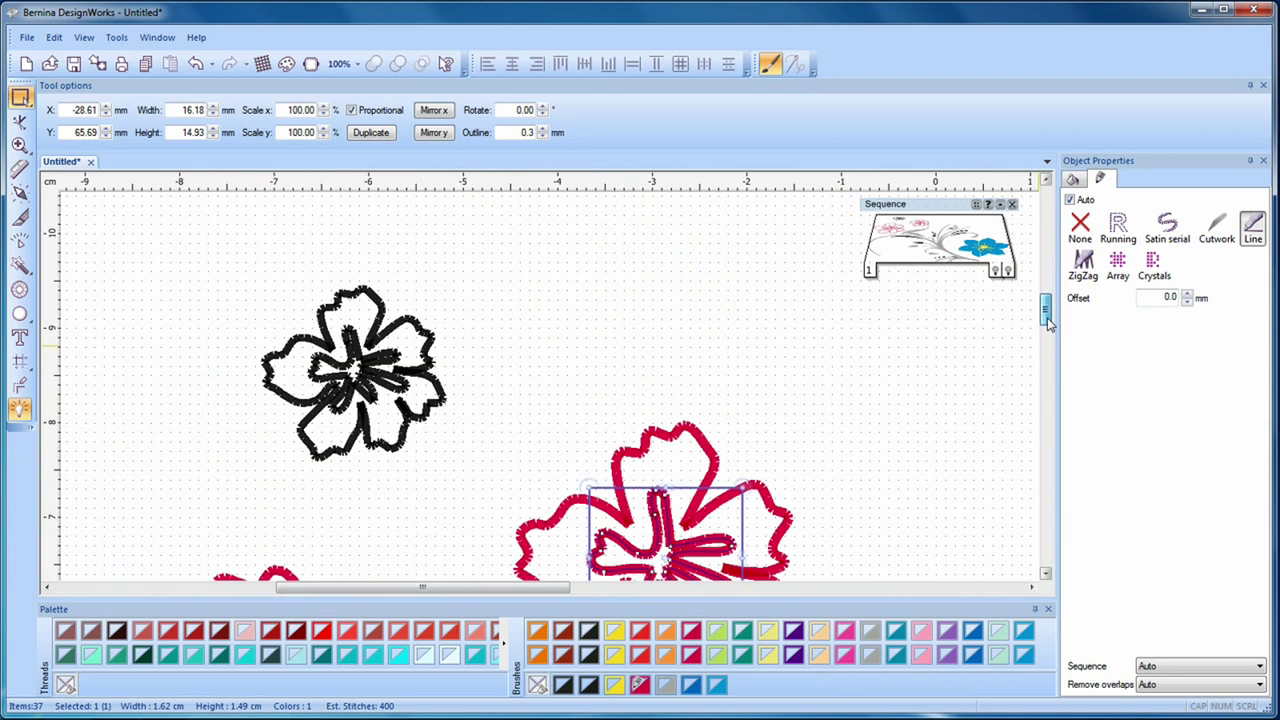
{"action": "left_click", "coordinate": [430, 355]}
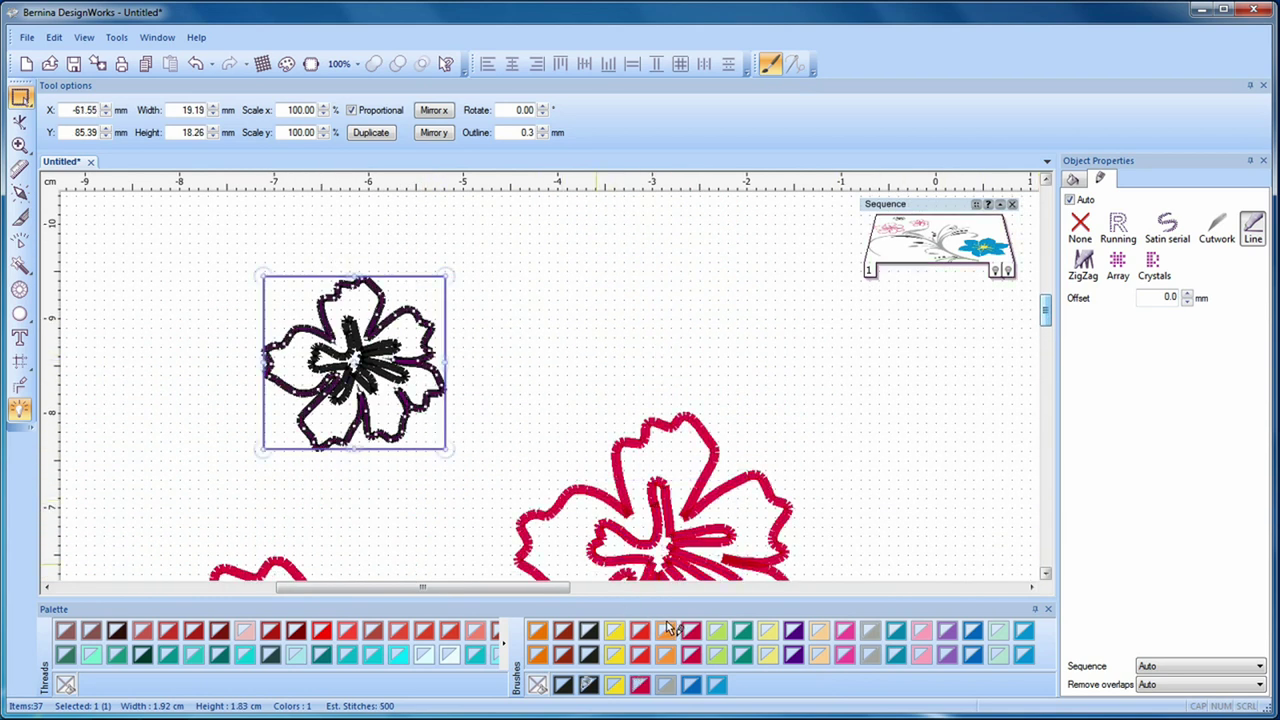
{"action": "left_click", "coordinate": [691, 631]}
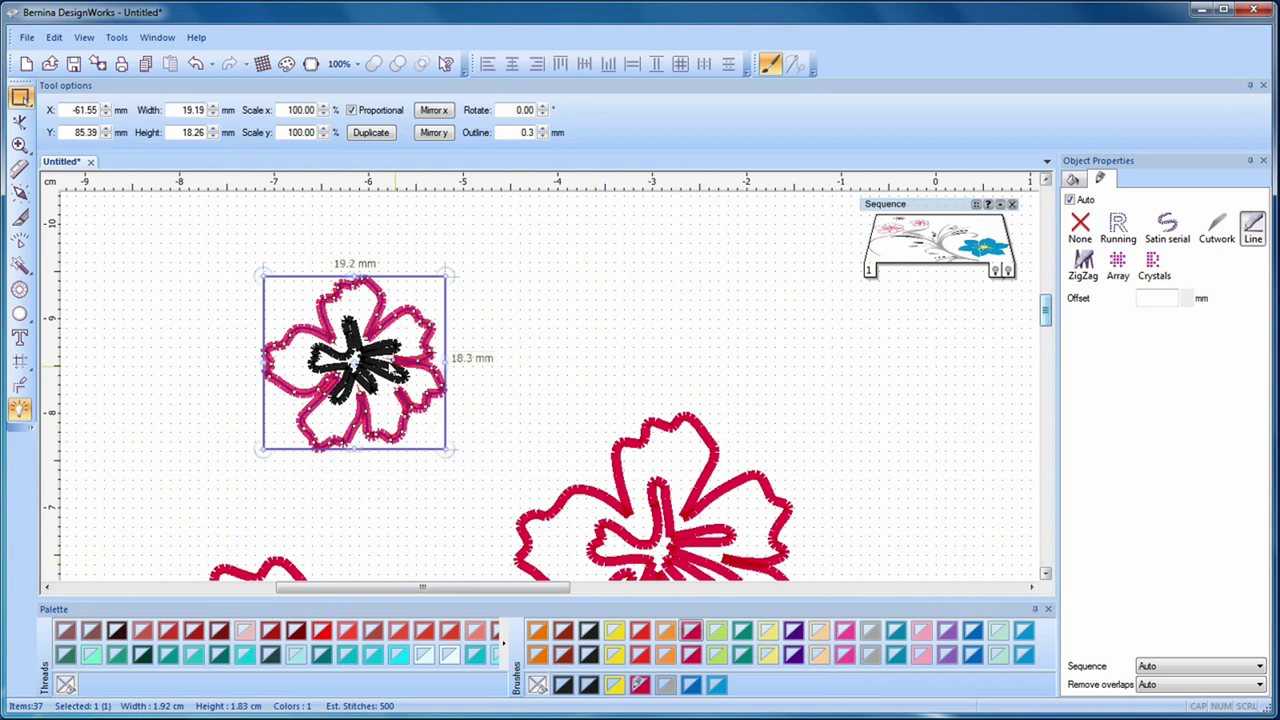
{"action": "left_click", "coordinate": [385, 354]}
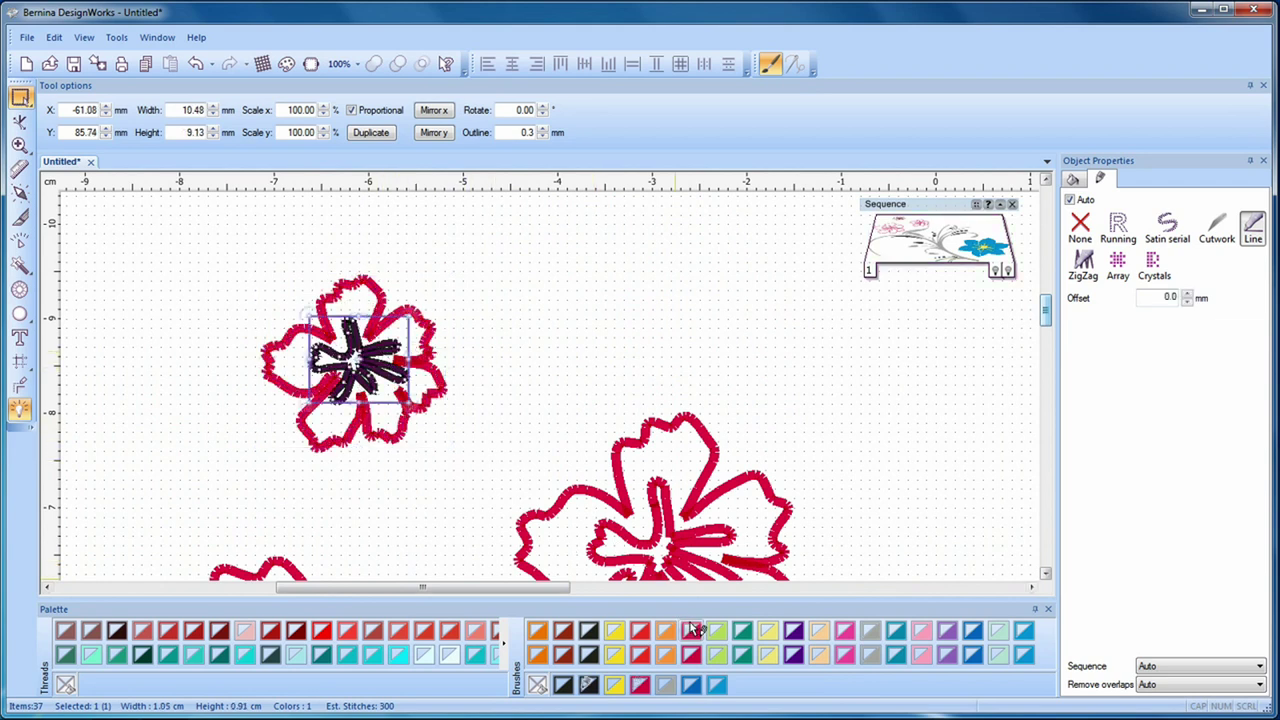
{"action": "left_click", "coordinate": [691, 631]}
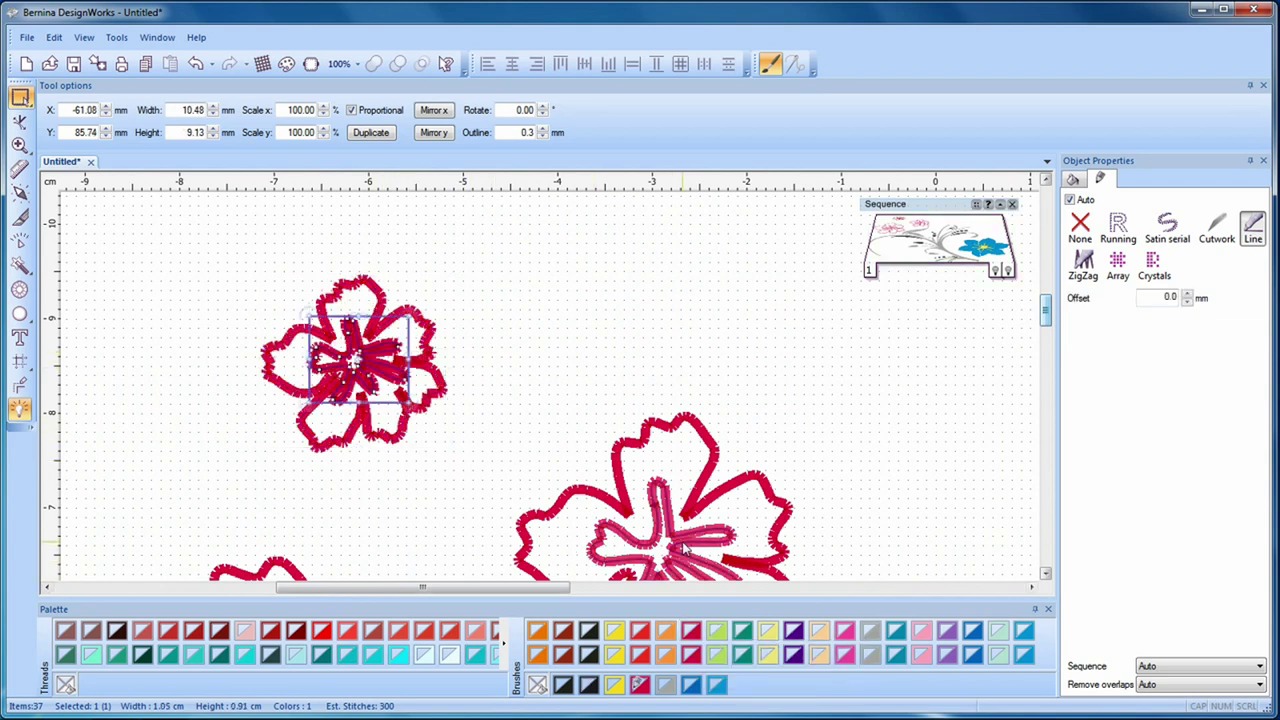
Step: Select the petals and centers of all three crimson flowers and combine them into one object
{"action": "scroll", "coordinate": [685, 548], "scroll_direction": "down", "scroll_amount": 2}
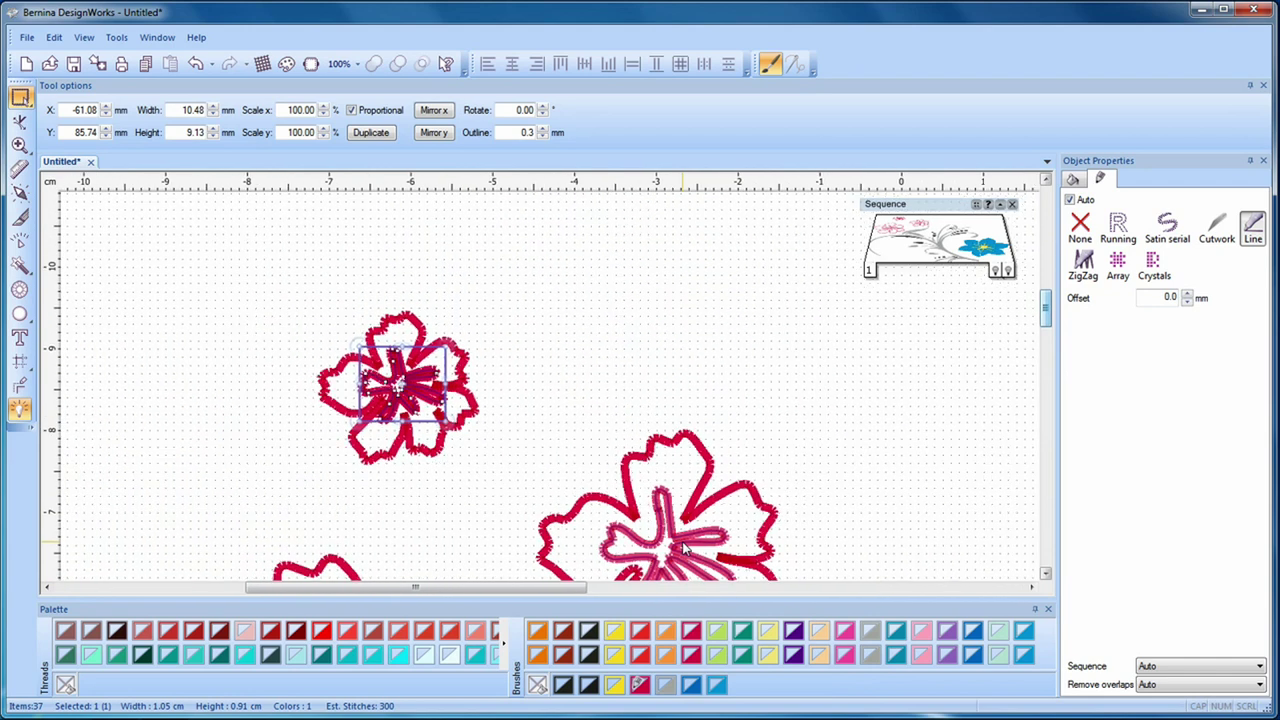
{"action": "left_click", "coordinate": [1046, 575]}
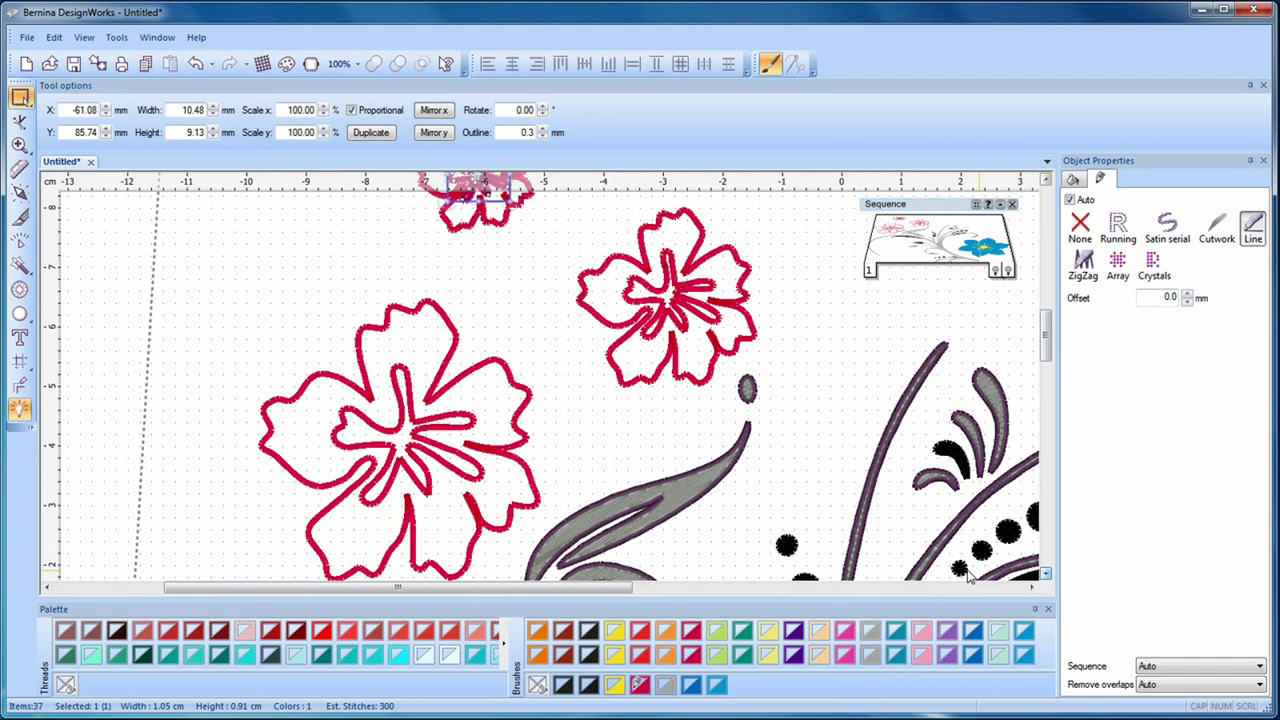
{"action": "scroll", "coordinate": [940, 567], "scroll_direction": "down", "scroll_amount": 1}
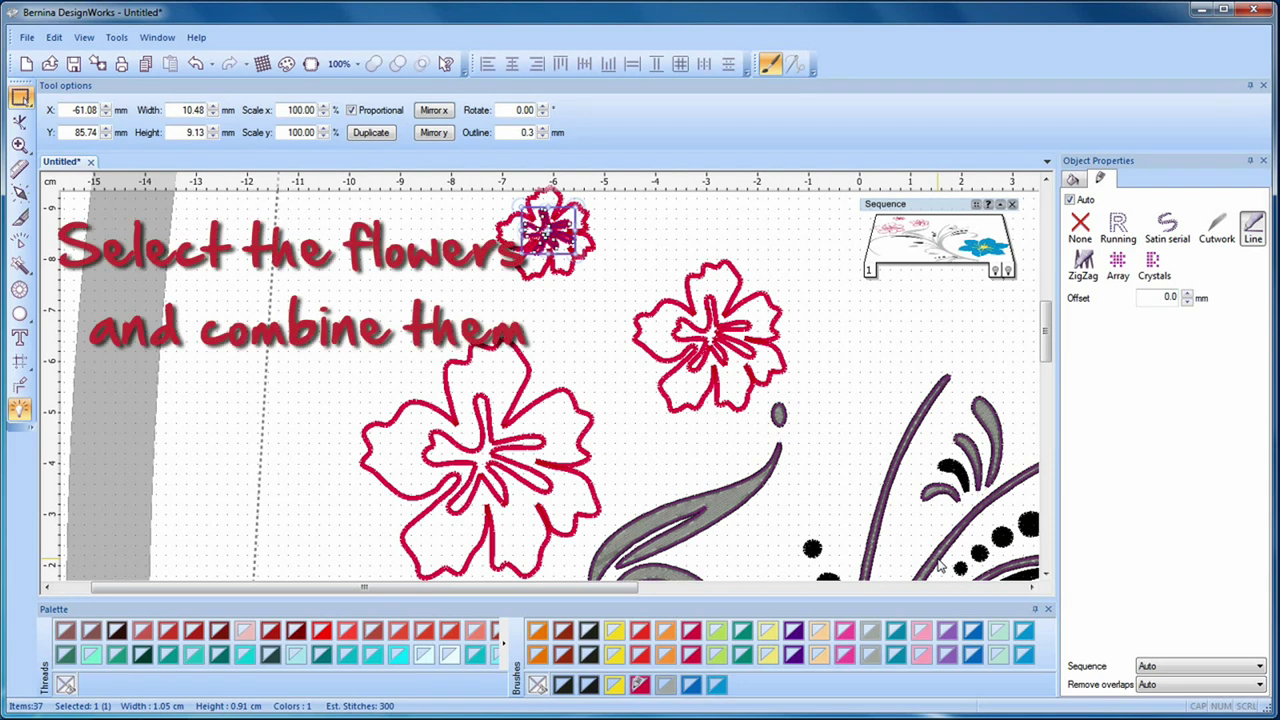
{"action": "left_click", "coordinate": [540, 566]}
{"action": "left_click", "coordinate": [480, 517], "text": "ctrl"}
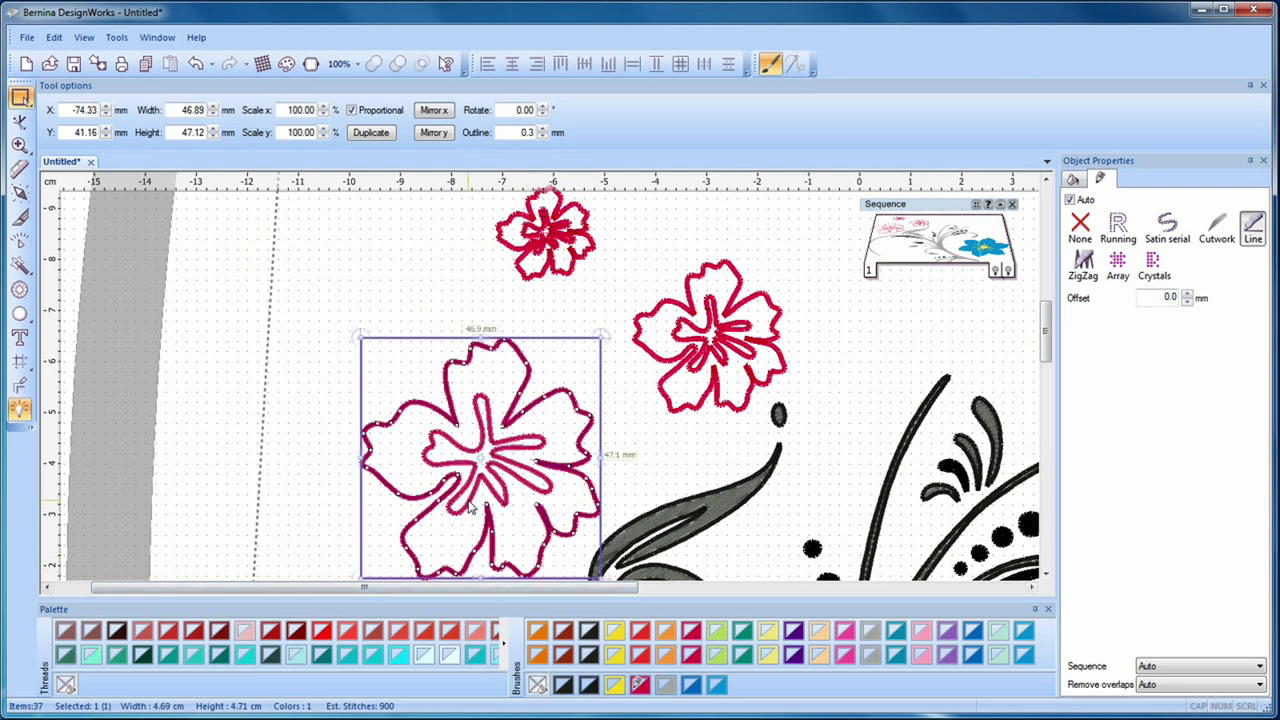
{"action": "left_click", "coordinate": [668, 398], "text": "ctrl"}
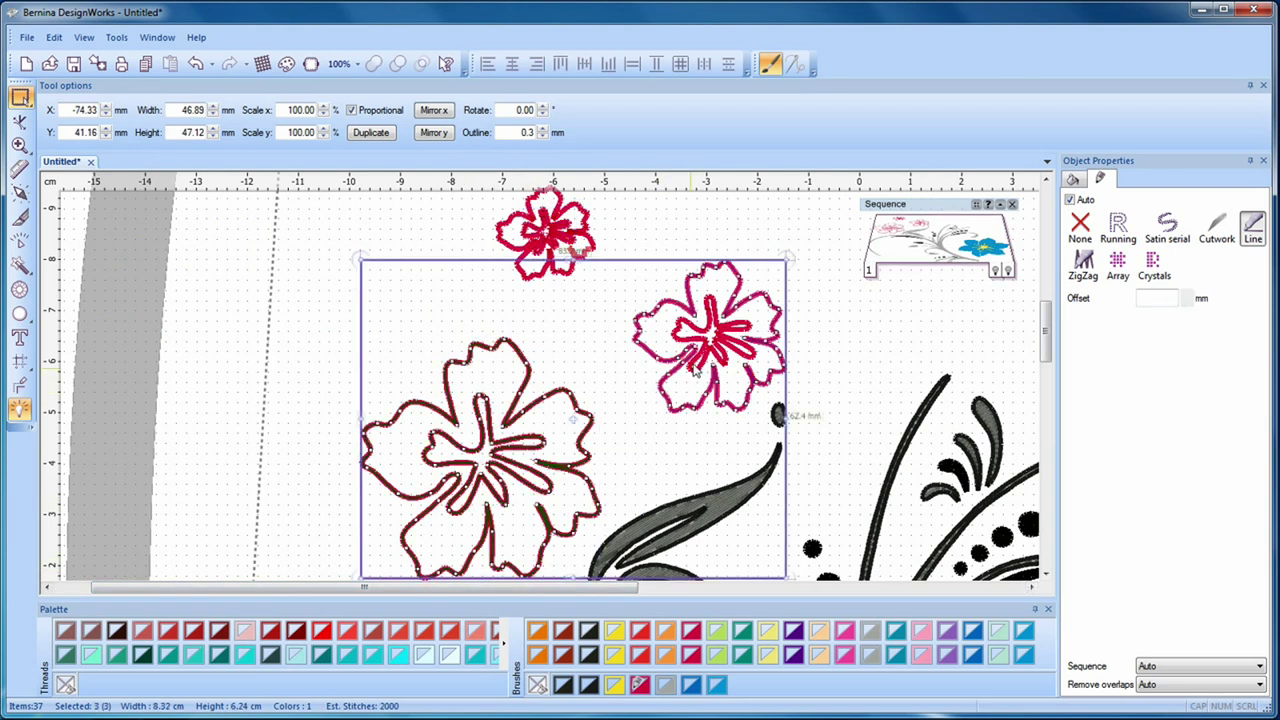
{"action": "left_click", "coordinate": [522, 231], "text": "ctrl"}
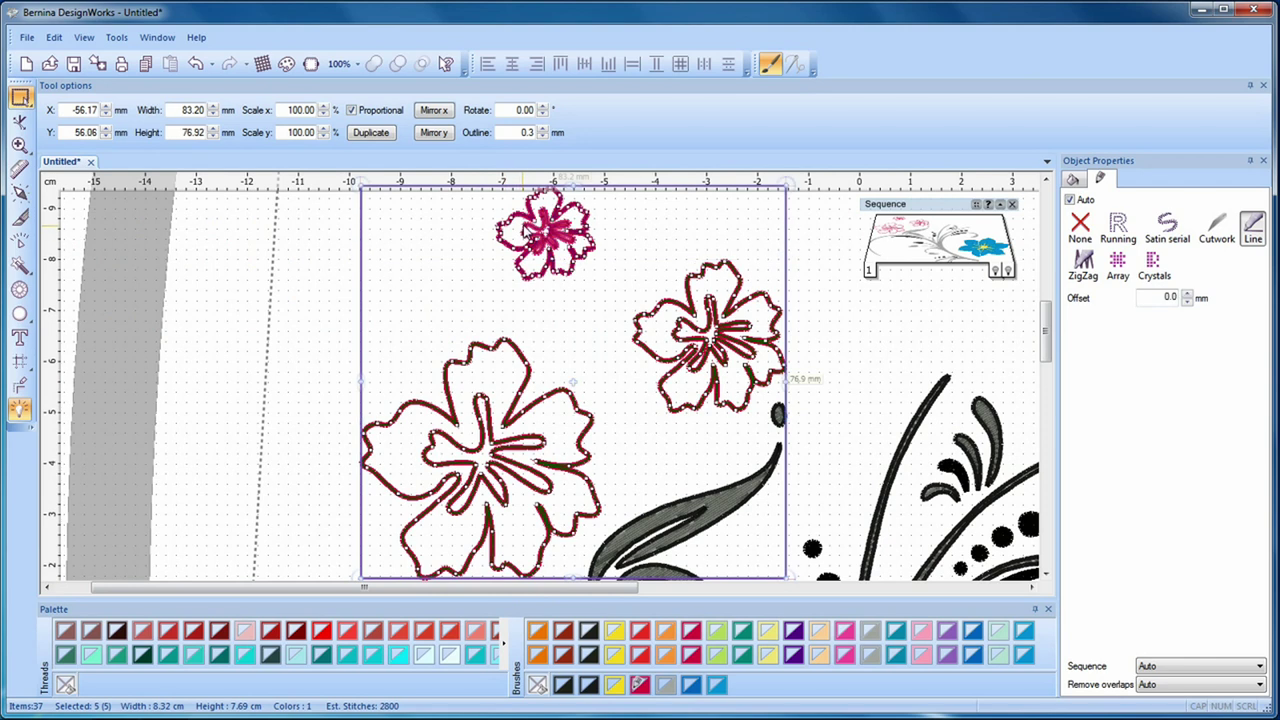
{"action": "left_click", "coordinate": [577, 280], "text": "ctrl"}
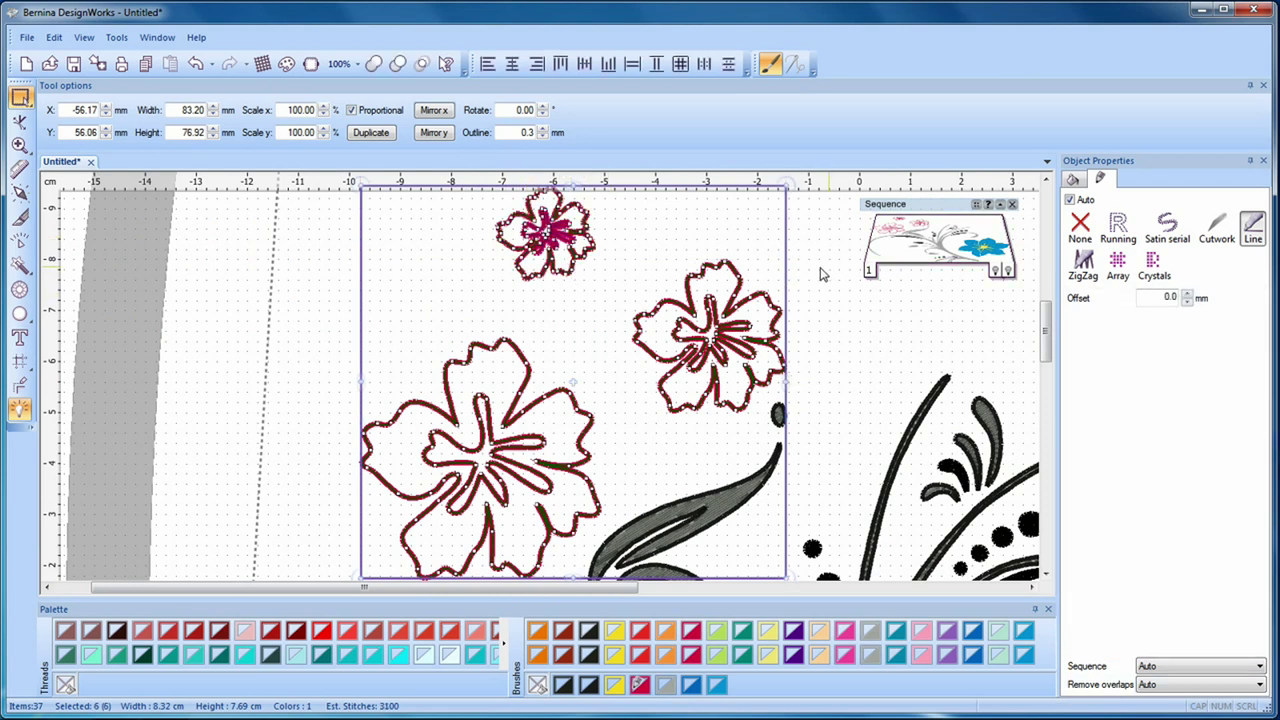
{"action": "right_click", "coordinate": [820, 275]}
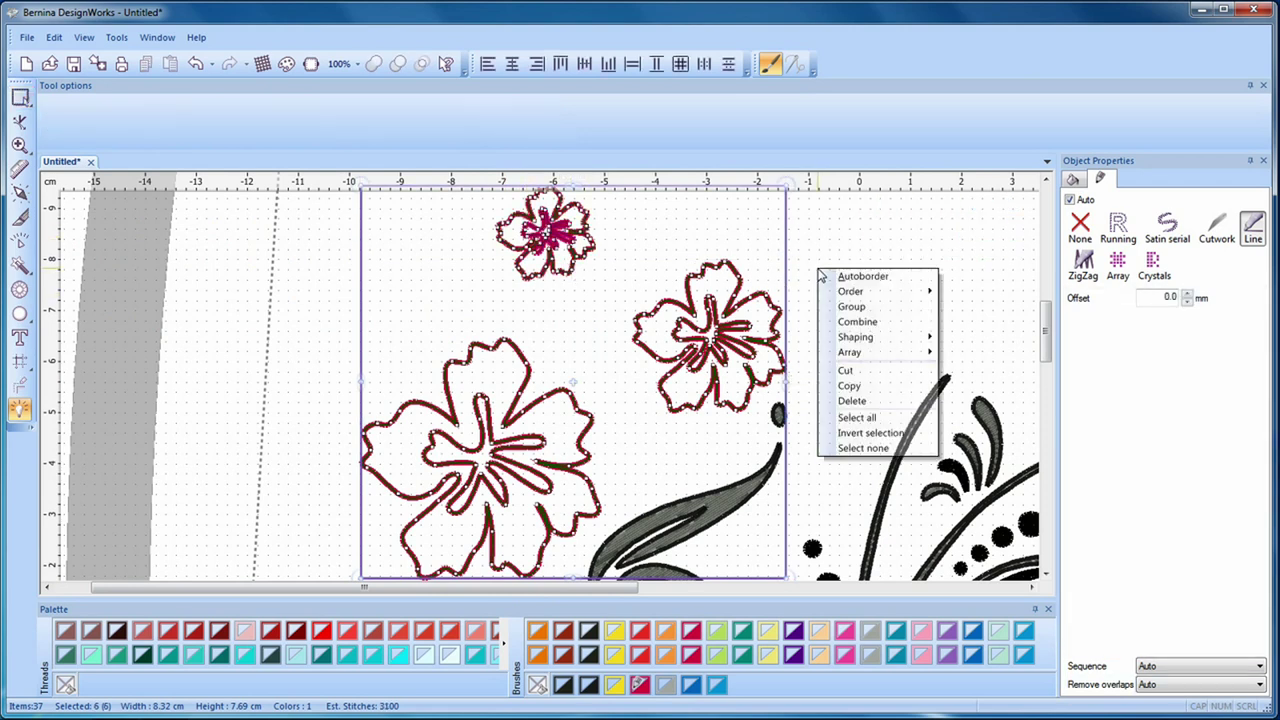
{"action": "left_click", "coordinate": [855, 322]}
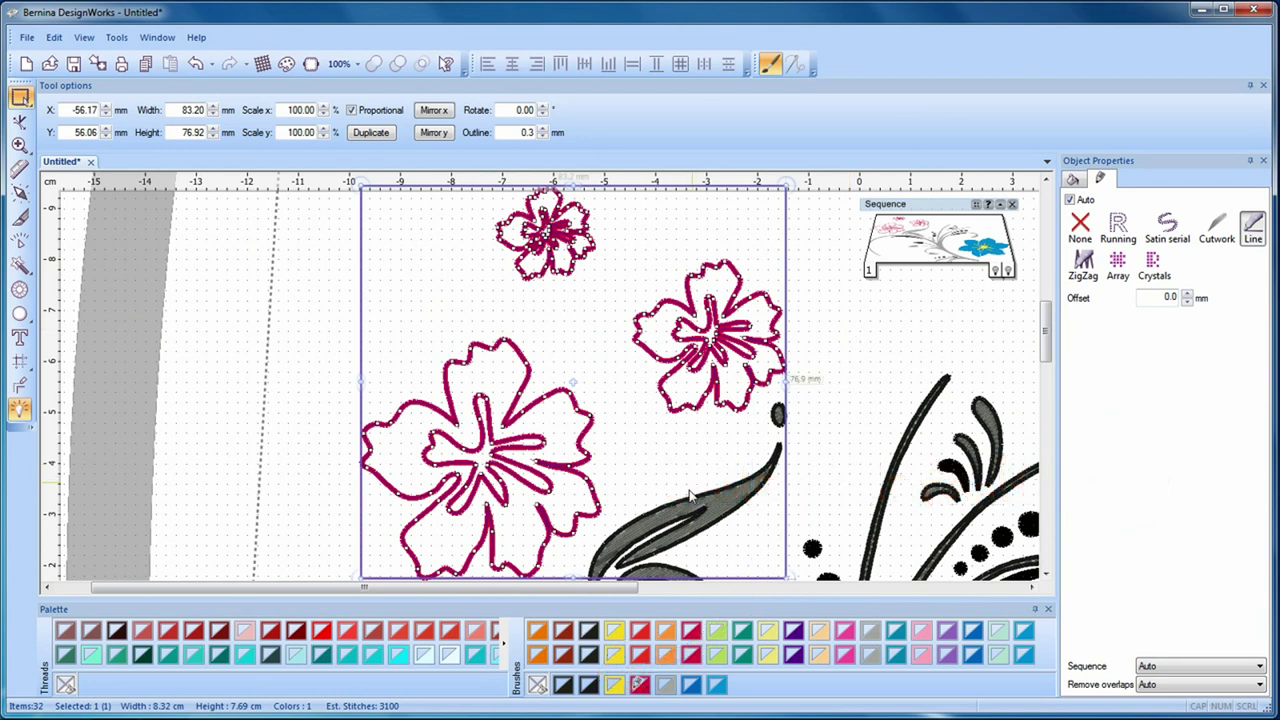
Step: Select all dark outlines around the tendril artwork by their brush color and delete them
{"action": "right_click", "coordinate": [594, 687]}
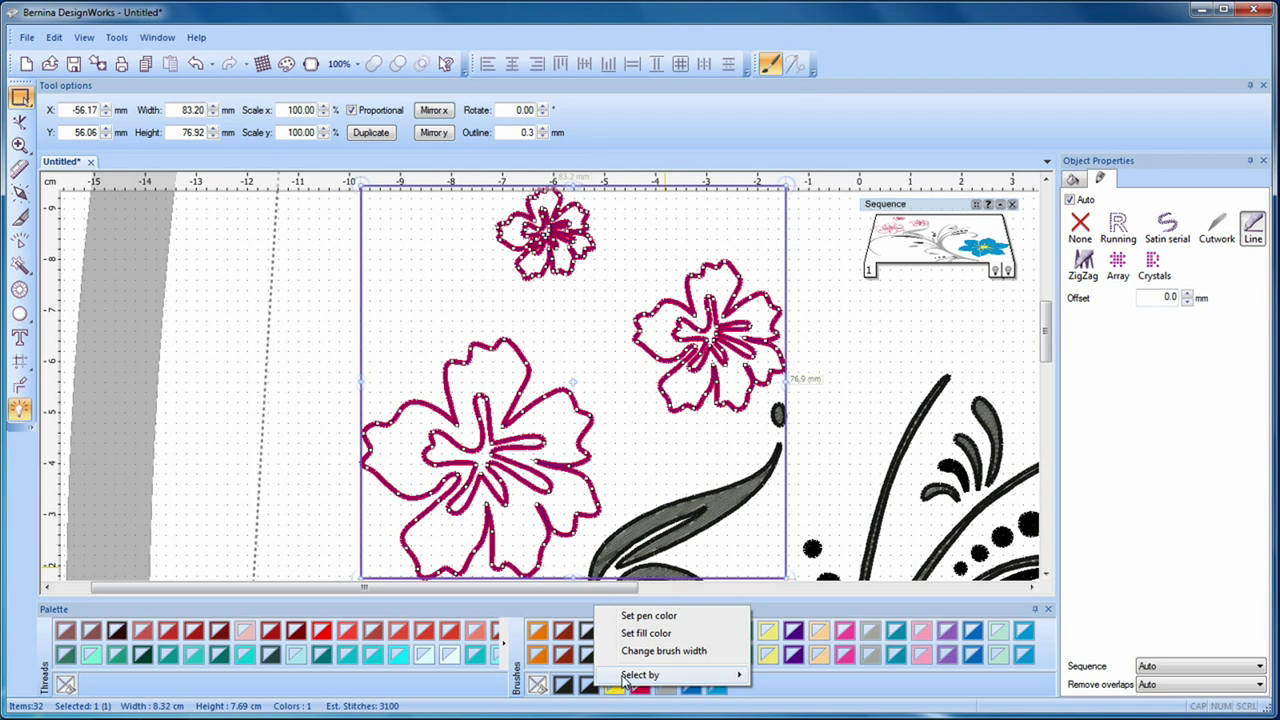
{"action": "mouse_move", "coordinate": [625, 677]}
{"action": "left_click", "coordinate": [786, 694]}
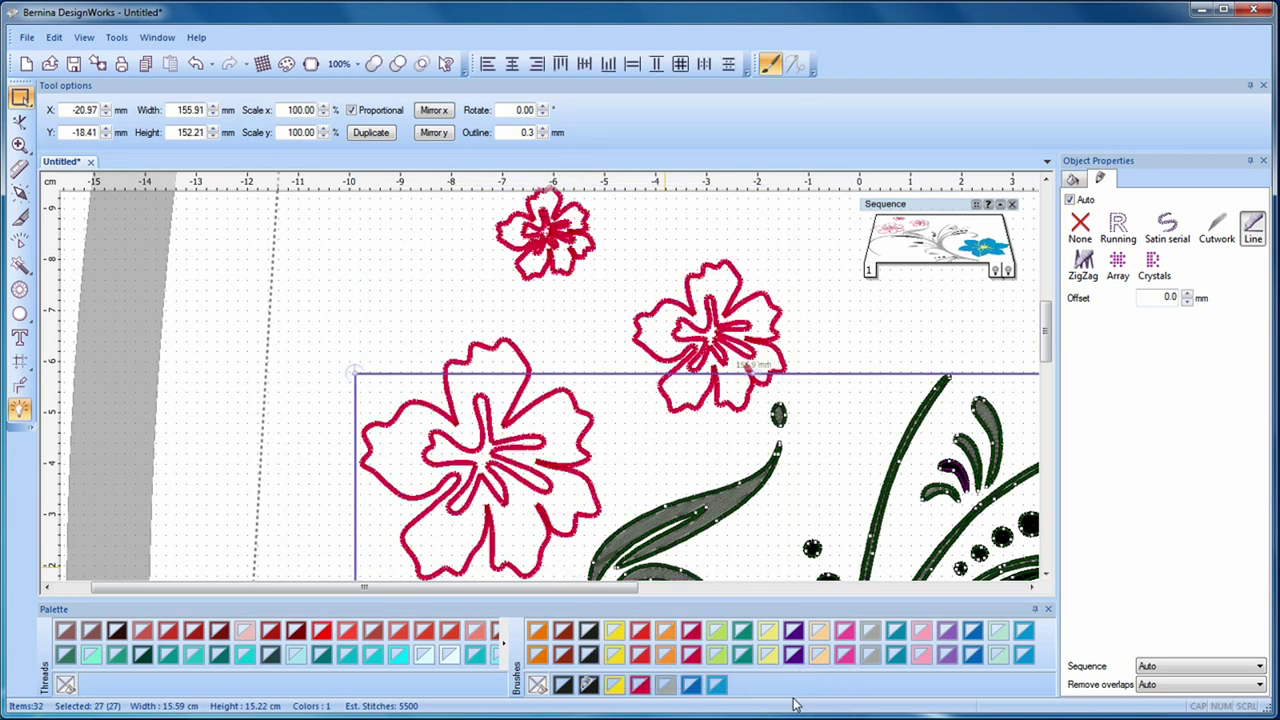
{"action": "scroll", "coordinate": [829, 551], "scroll_direction": "down", "scroll_amount": 2}
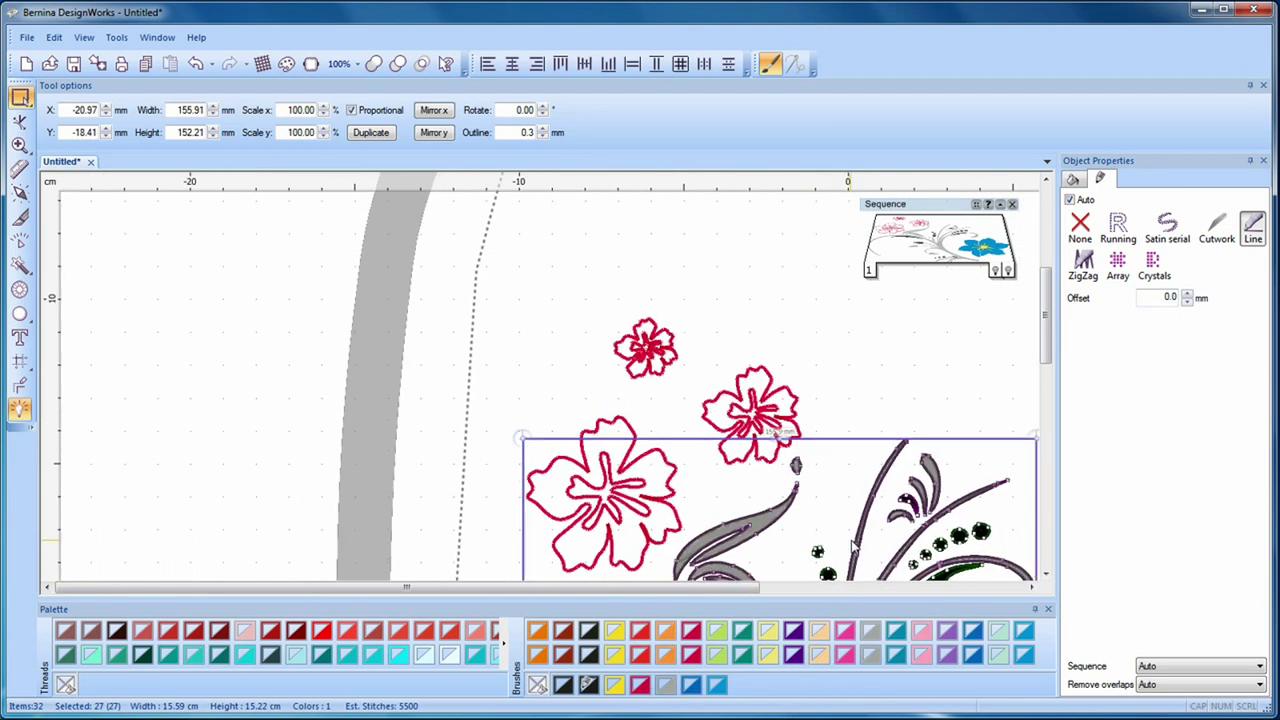
{"action": "left_click_drag", "start_coordinate": [1048, 356], "coordinate": [1066, 415]}
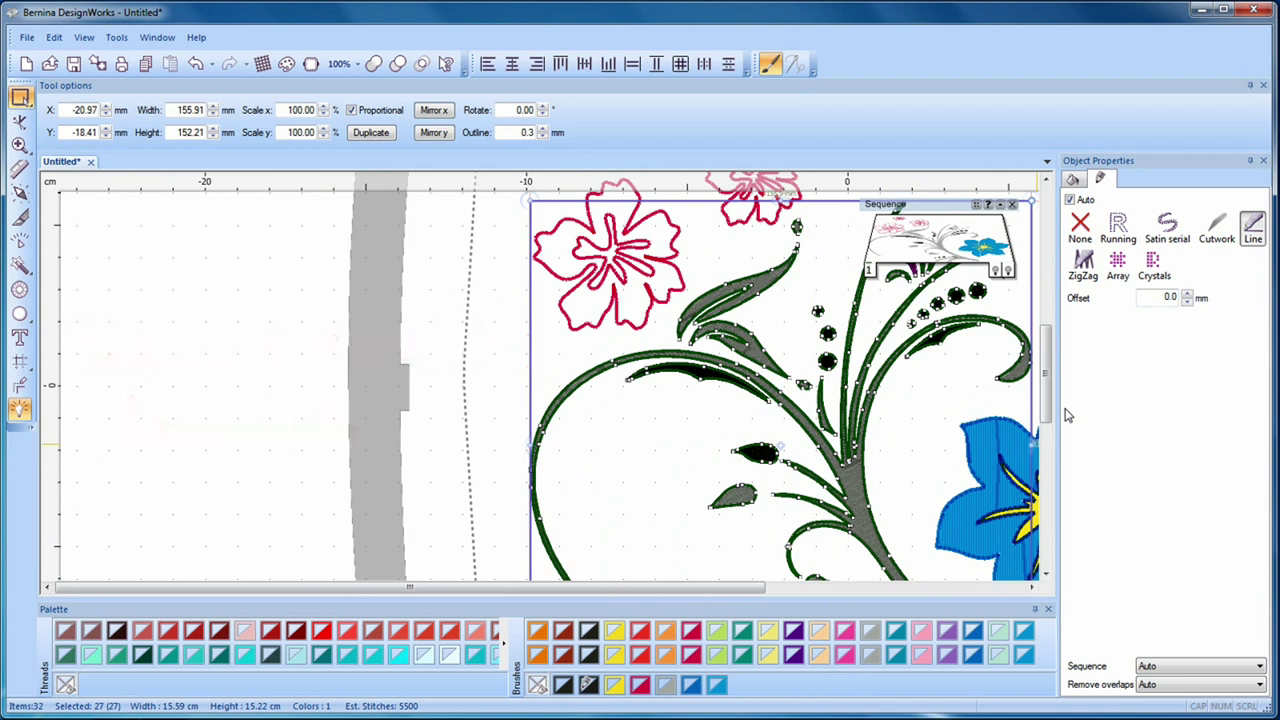
{"action": "key", "text": "Delete"}
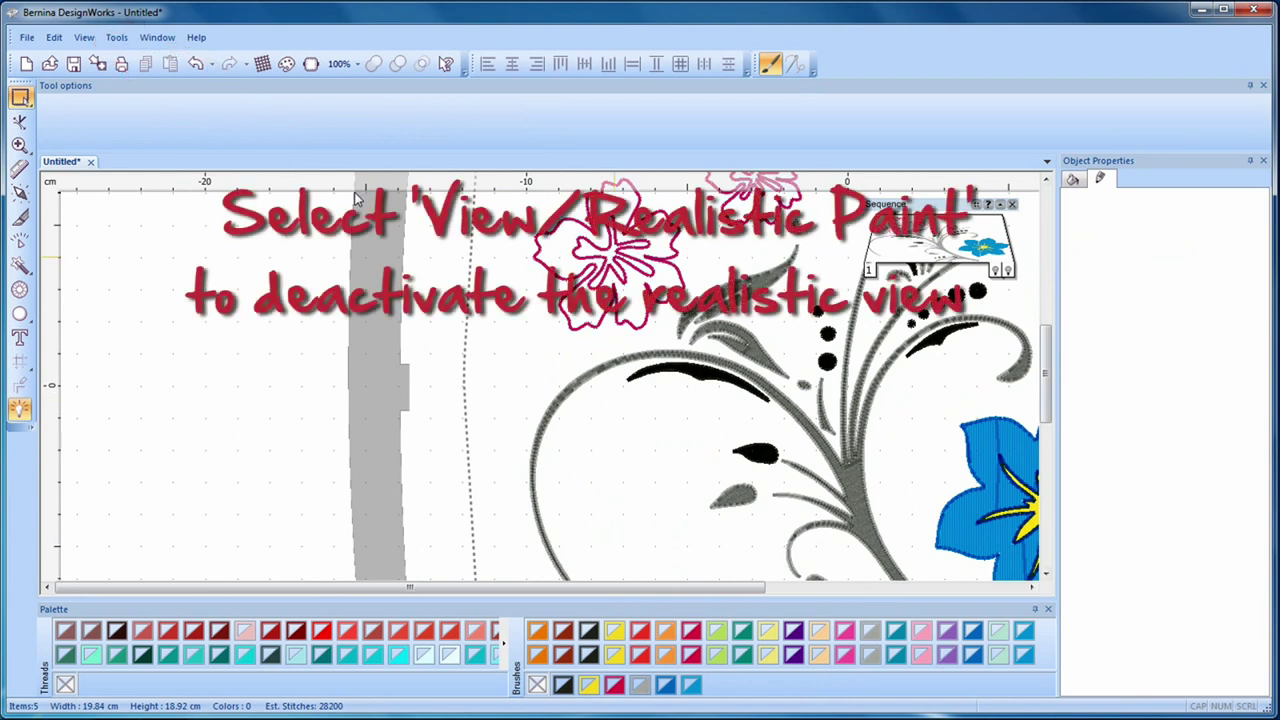
Step: Turn off the Realistic Paint display of the design
{"action": "left_click", "coordinate": [84, 38]}
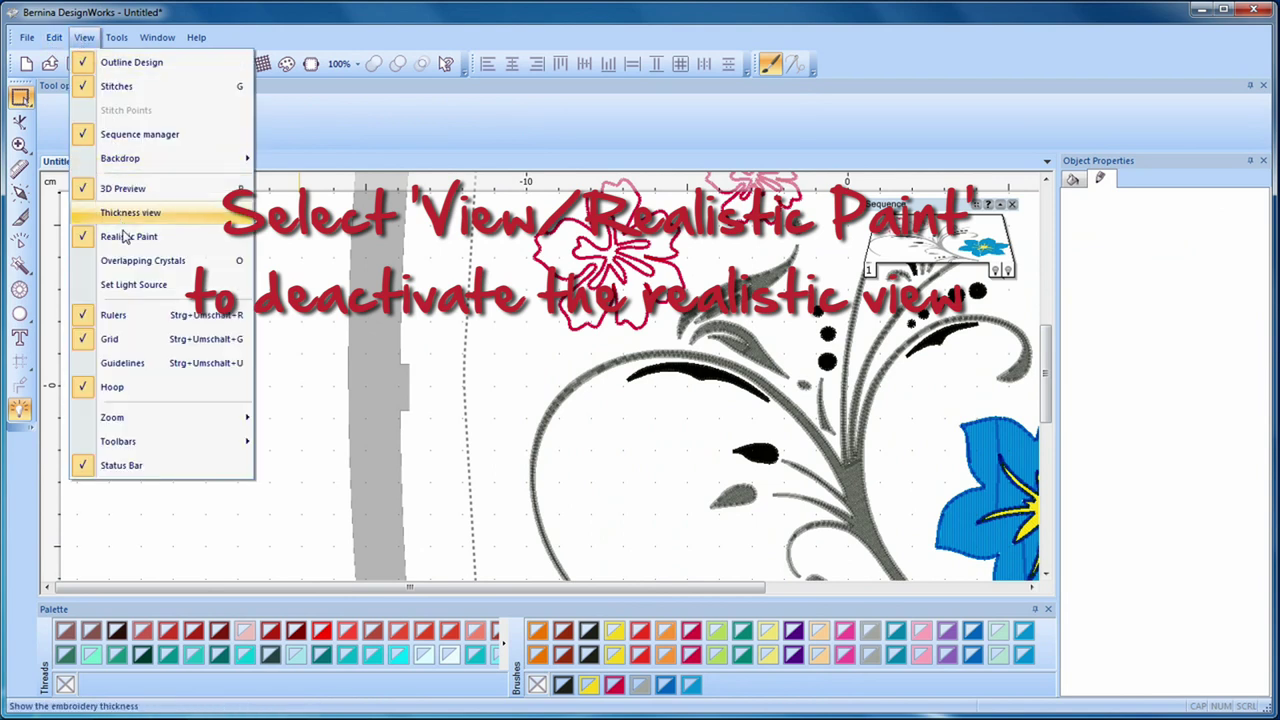
{"action": "left_click", "coordinate": [128, 237]}
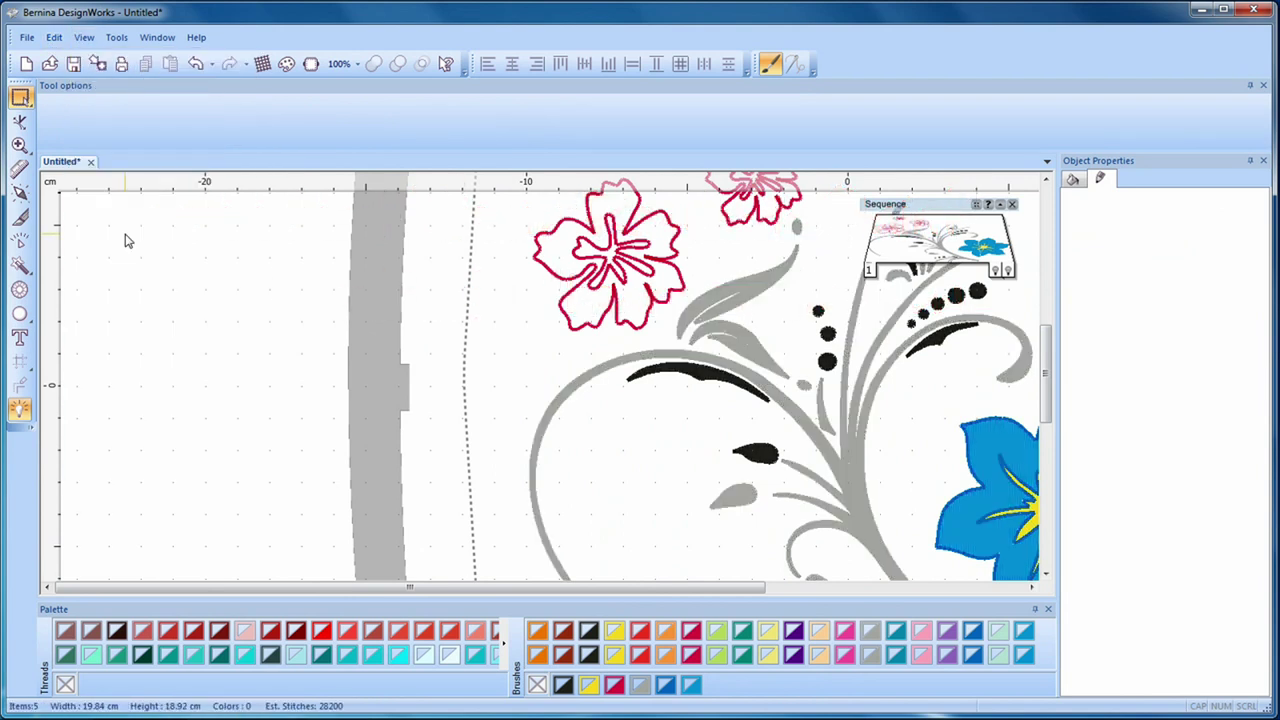
Step: Disable auto-sequence and run the optimizer with the Nothing (Leave design as is) technique
{"action": "scroll", "coordinate": [765, 448], "scroll_direction": "down", "scroll_amount": 1}
{"action": "scroll", "coordinate": [770, 440], "scroll_direction": "down", "scroll_amount": 1}
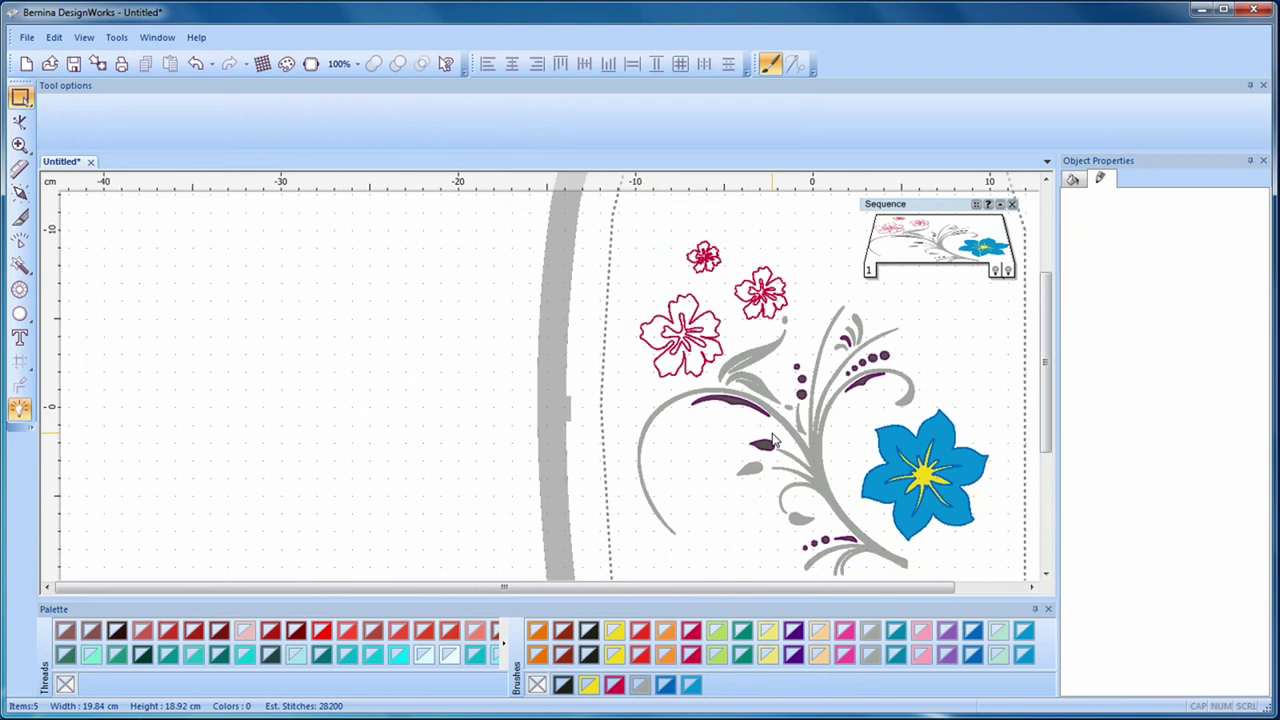
{"action": "left_click_drag", "start_coordinate": [729, 591], "coordinate": [930, 609]}
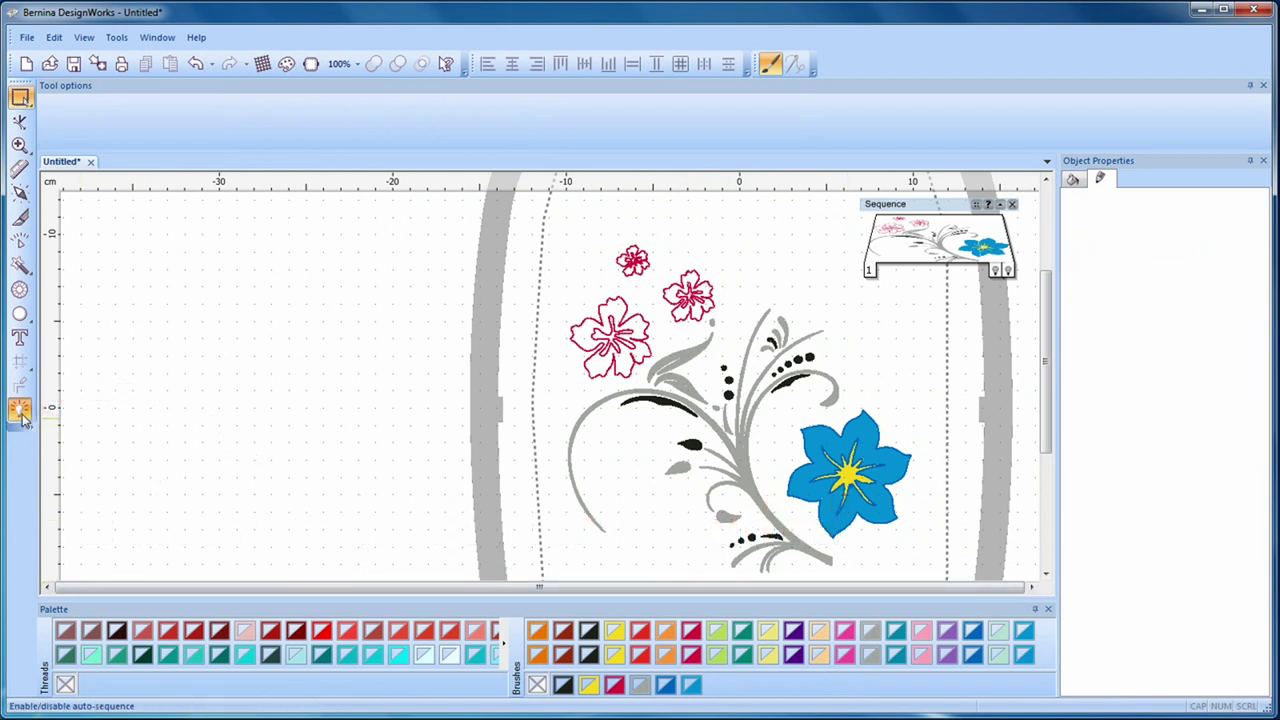
{"action": "left_click", "coordinate": [20, 411]}
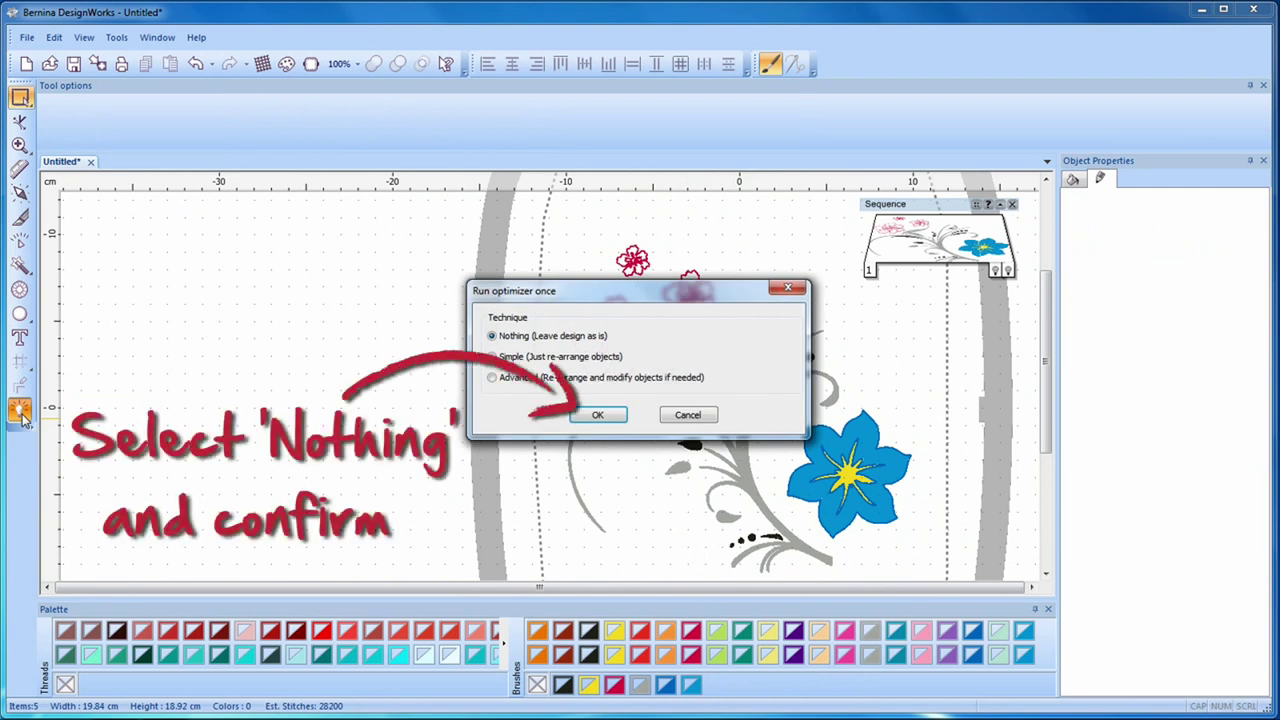
{"action": "left_click", "coordinate": [601, 415]}
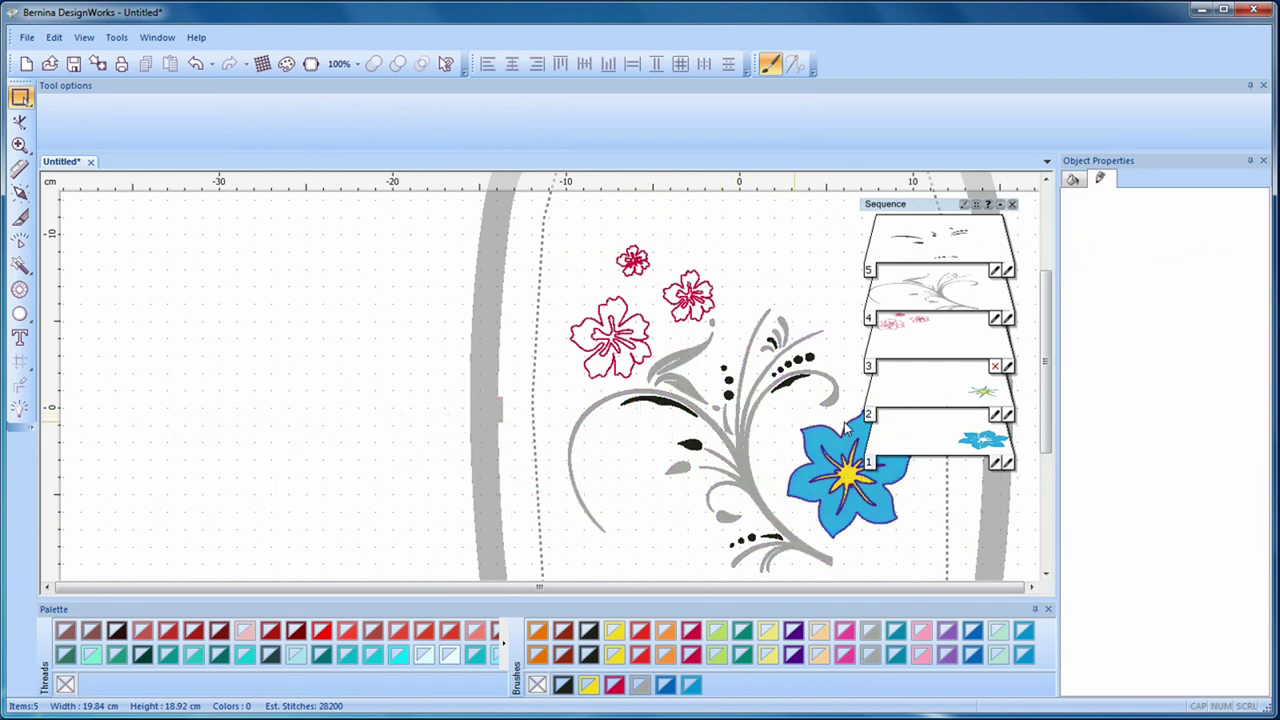
Step: Reorder the sequence so the gray tendrils come first and the black accents second, ahead of all flowers
{"action": "left_click_drag", "start_coordinate": [918, 300], "coordinate": [923, 469]}
{"action": "left_click_drag", "start_coordinate": [937, 340], "coordinate": [934, 410]}
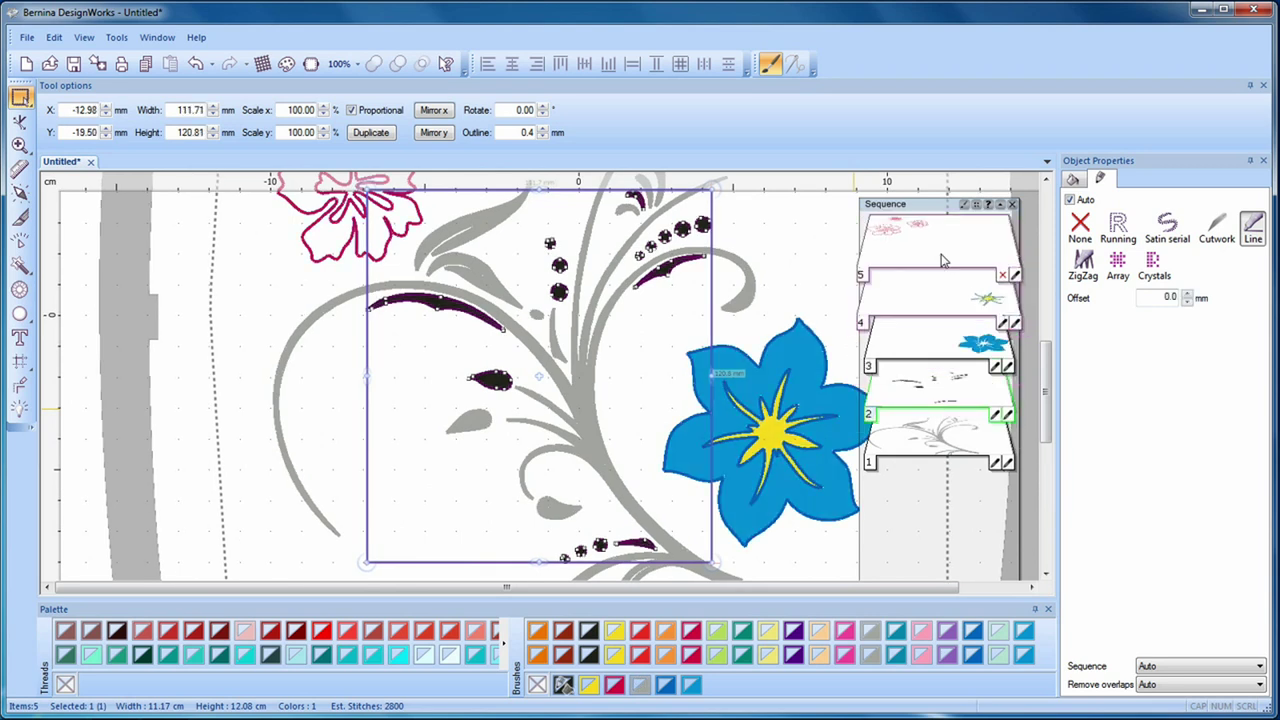
{"action": "left_click", "coordinate": [812, 293]}
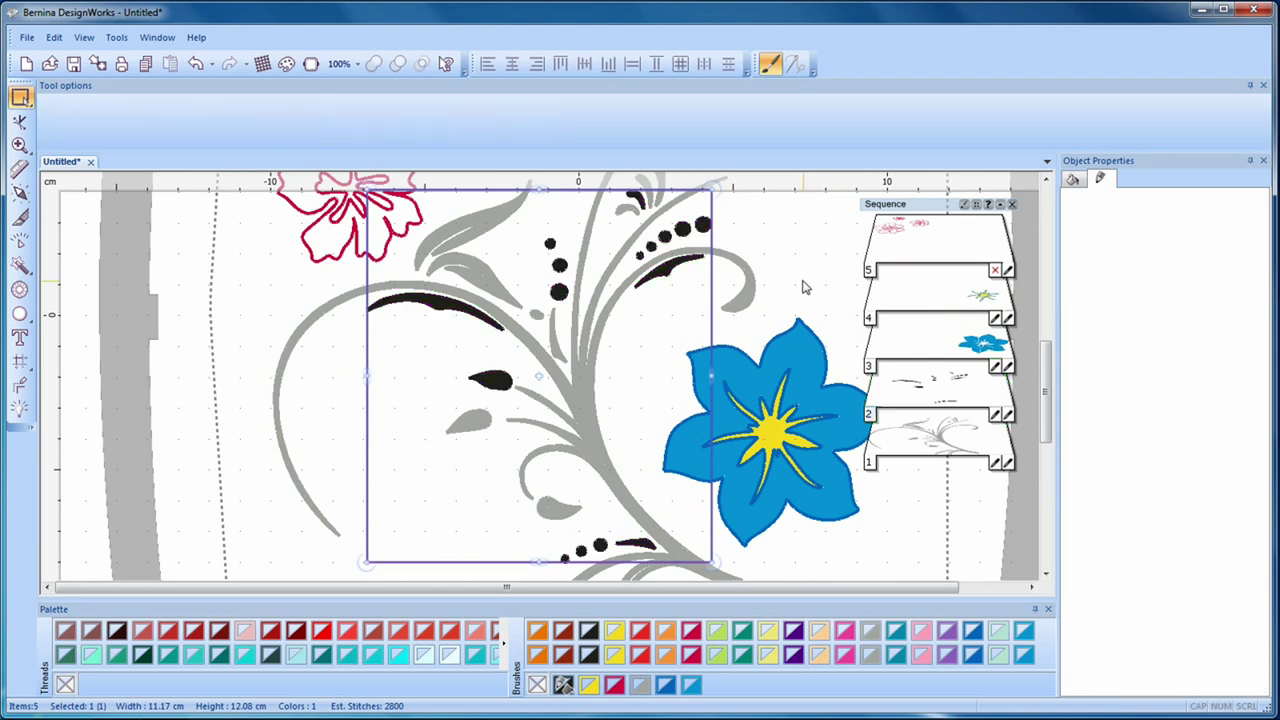
Step: Play the slow redraw of the design, speed it up to 9900 RPM, and close the simulation
{"action": "scroll", "coordinate": [815, 292], "scroll_direction": "down", "scroll_amount": 2}
{"action": "left_click_drag", "start_coordinate": [1050, 453], "coordinate": [1052, 413]}
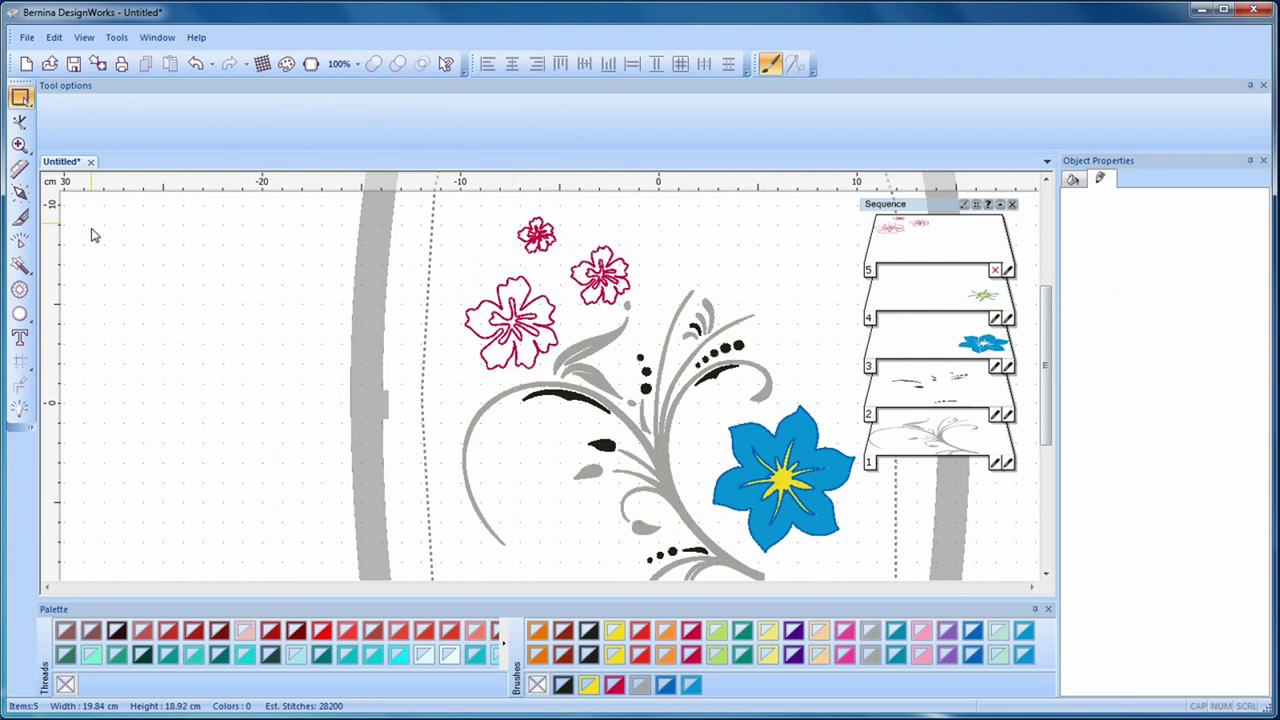
{"action": "left_click", "coordinate": [21, 242]}
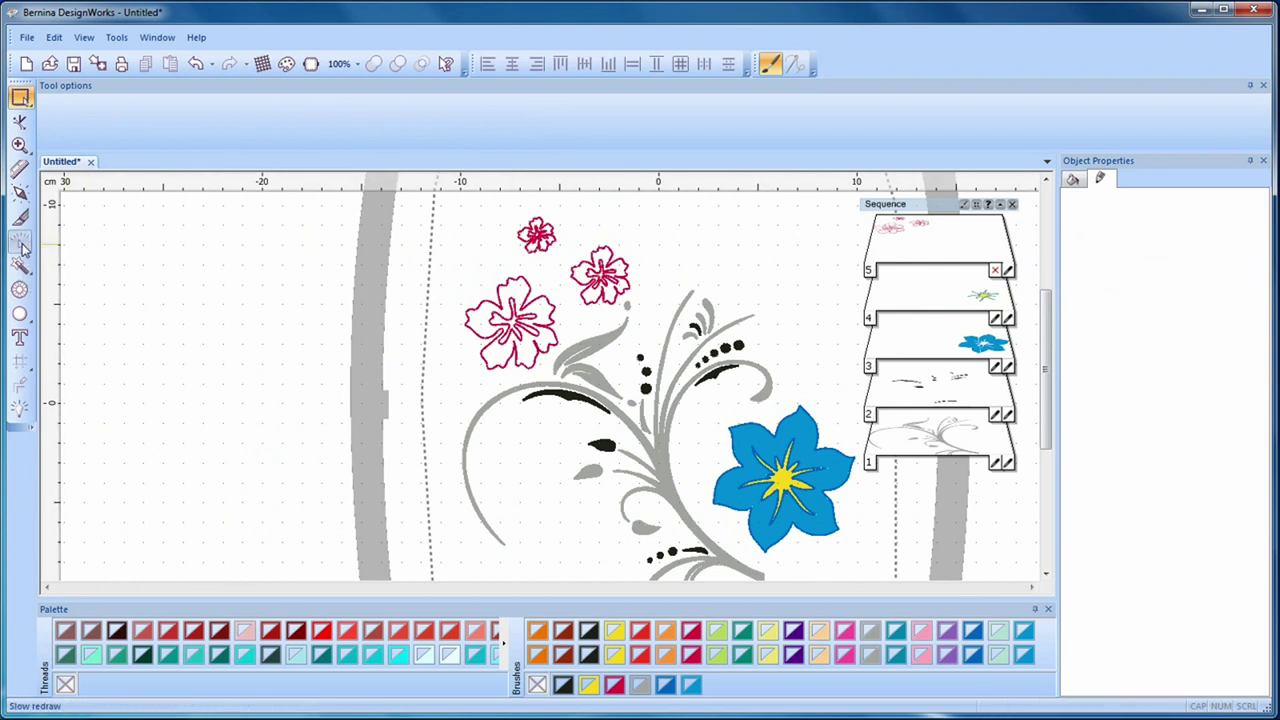
{"action": "left_click", "coordinate": [138, 313]}
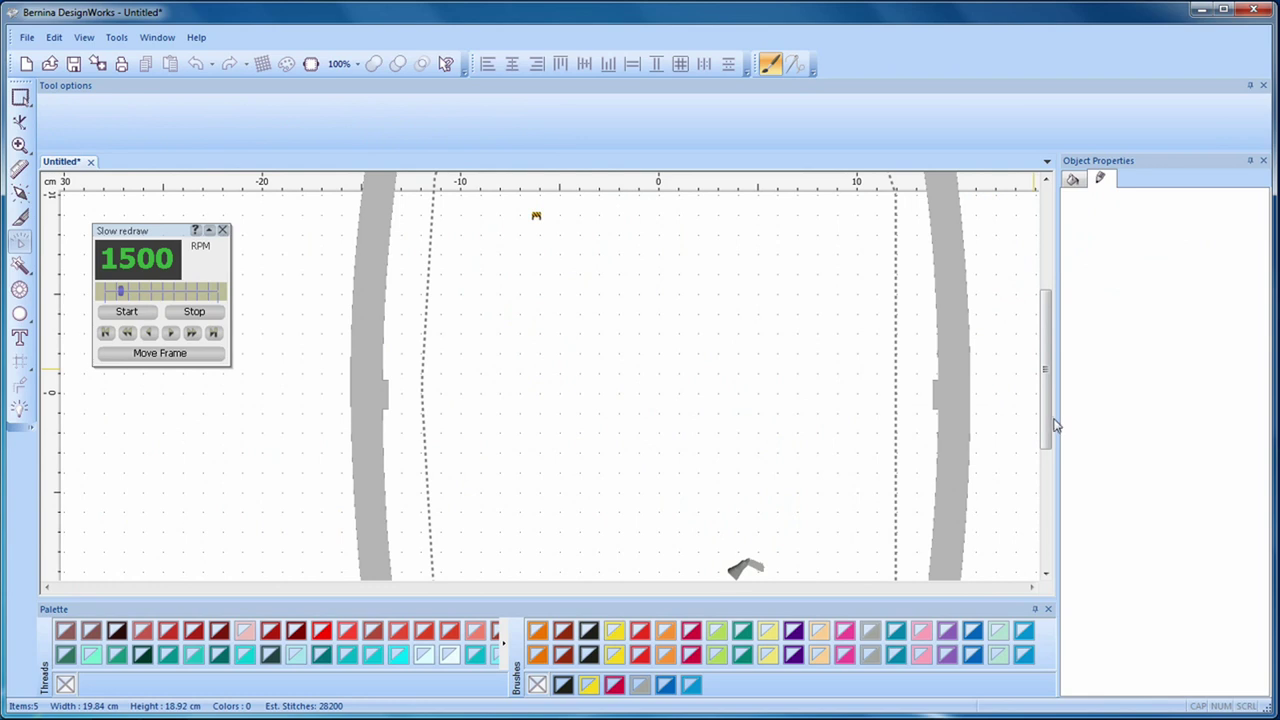
{"action": "left_click_drag", "start_coordinate": [120, 291], "coordinate": [222, 291]}
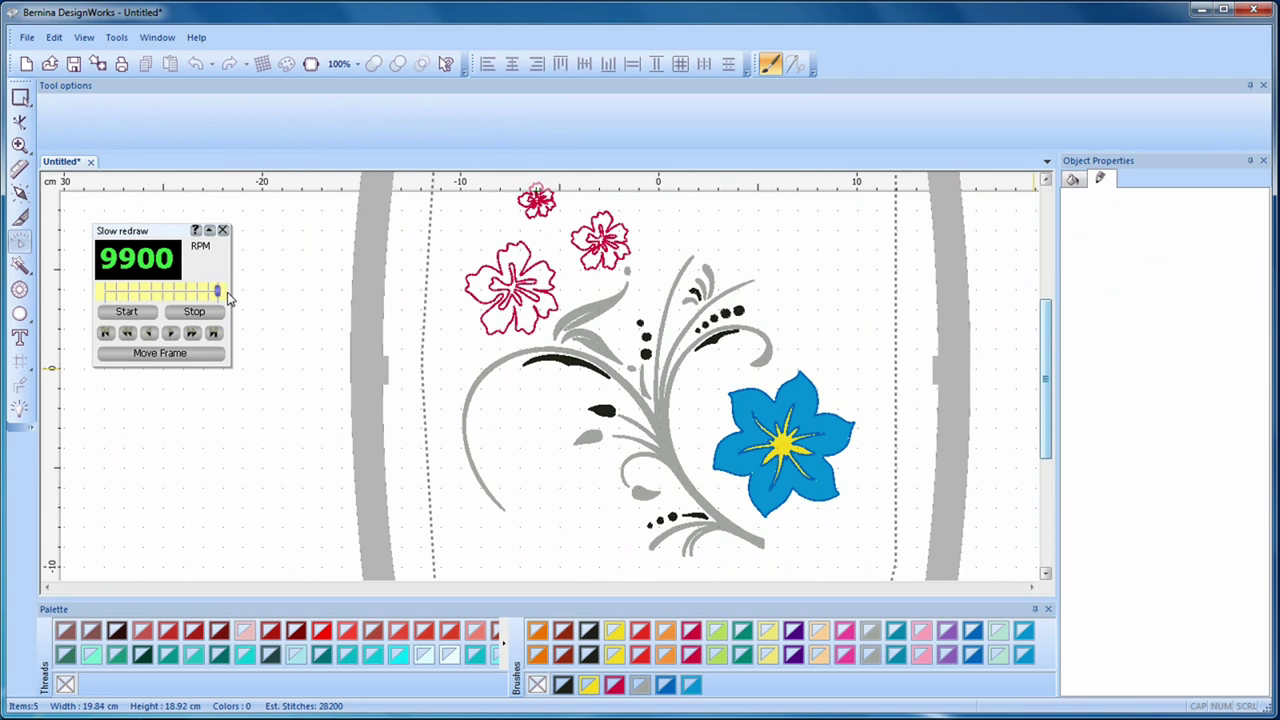
{"action": "left_click", "coordinate": [222, 230]}
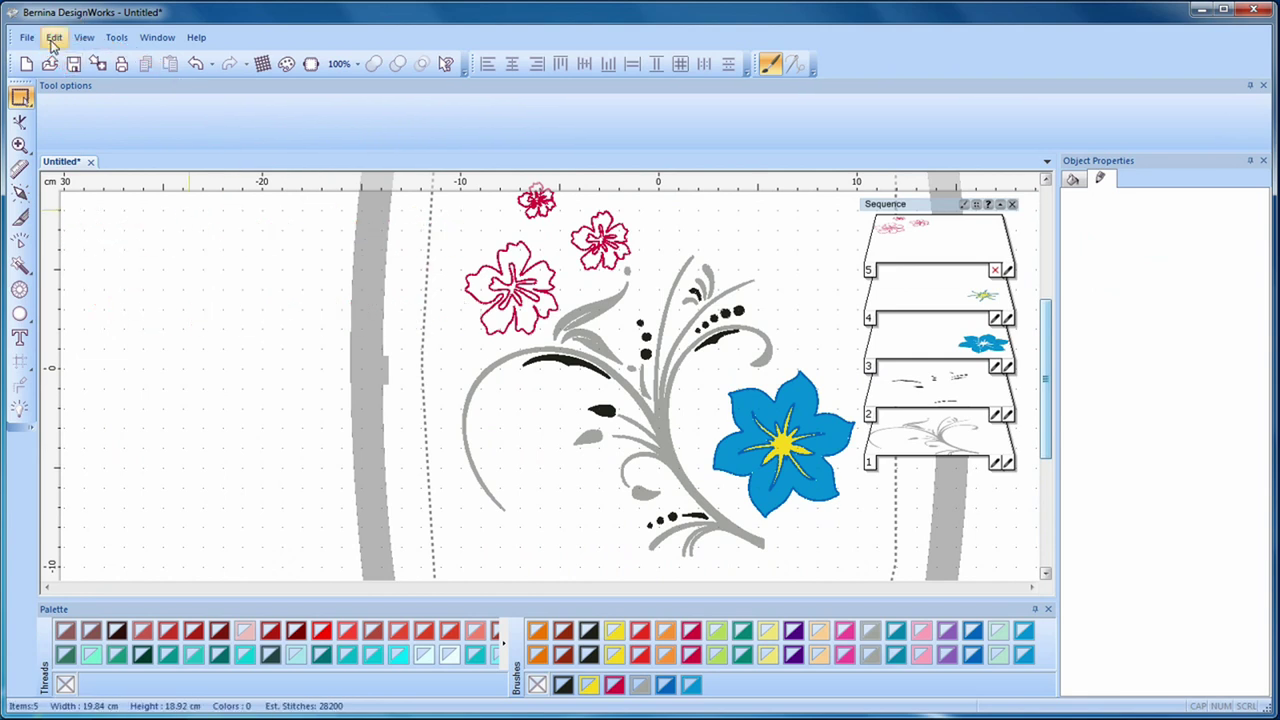
Step: Save the design to the Desktop as PaintWork_Flower in the DesignWorks .Draw format
{"action": "left_click", "coordinate": [28, 38]}
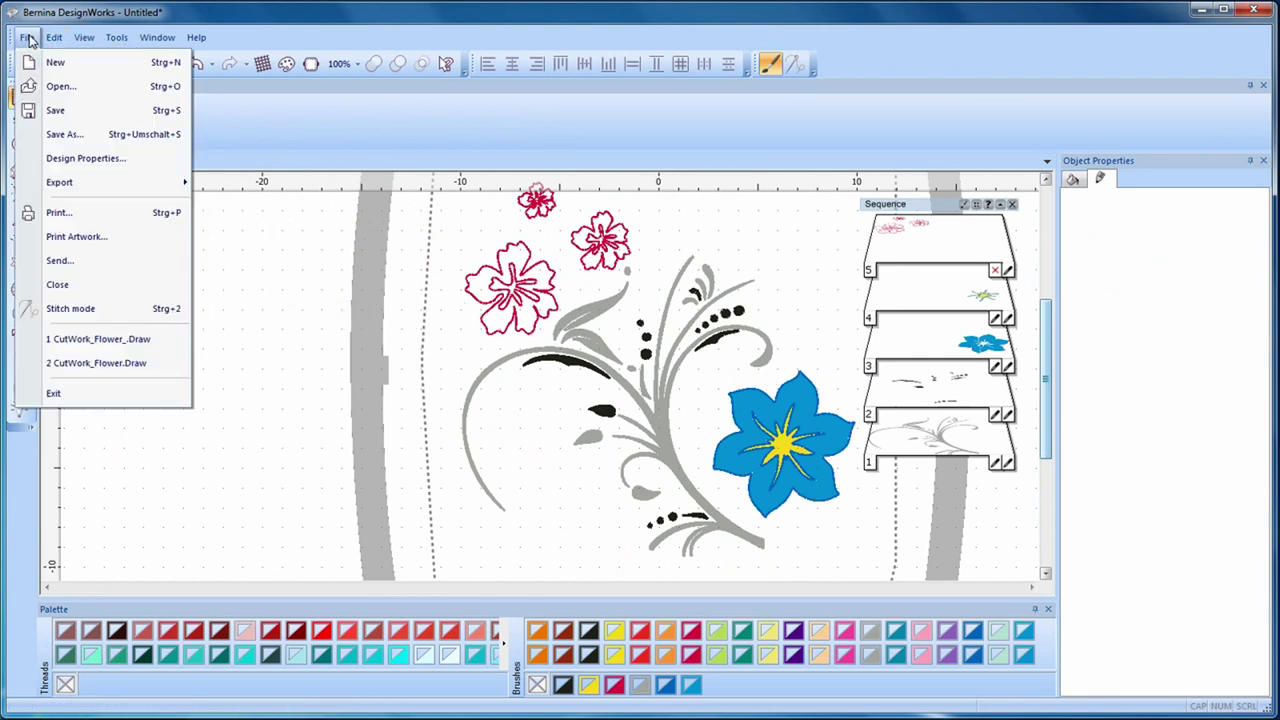
{"action": "left_click", "coordinate": [68, 134]}
{"action": "type", "text": "PaintWork_Flower"}
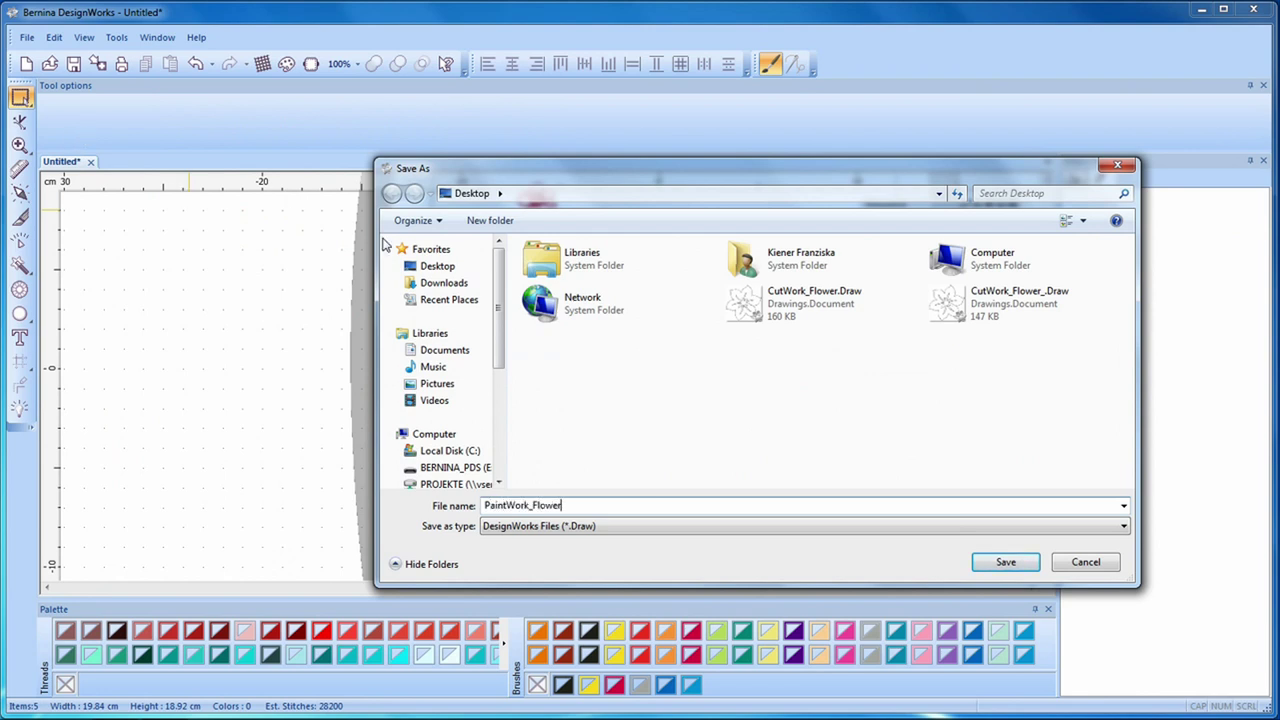
{"action": "left_click", "coordinate": [1006, 562]}
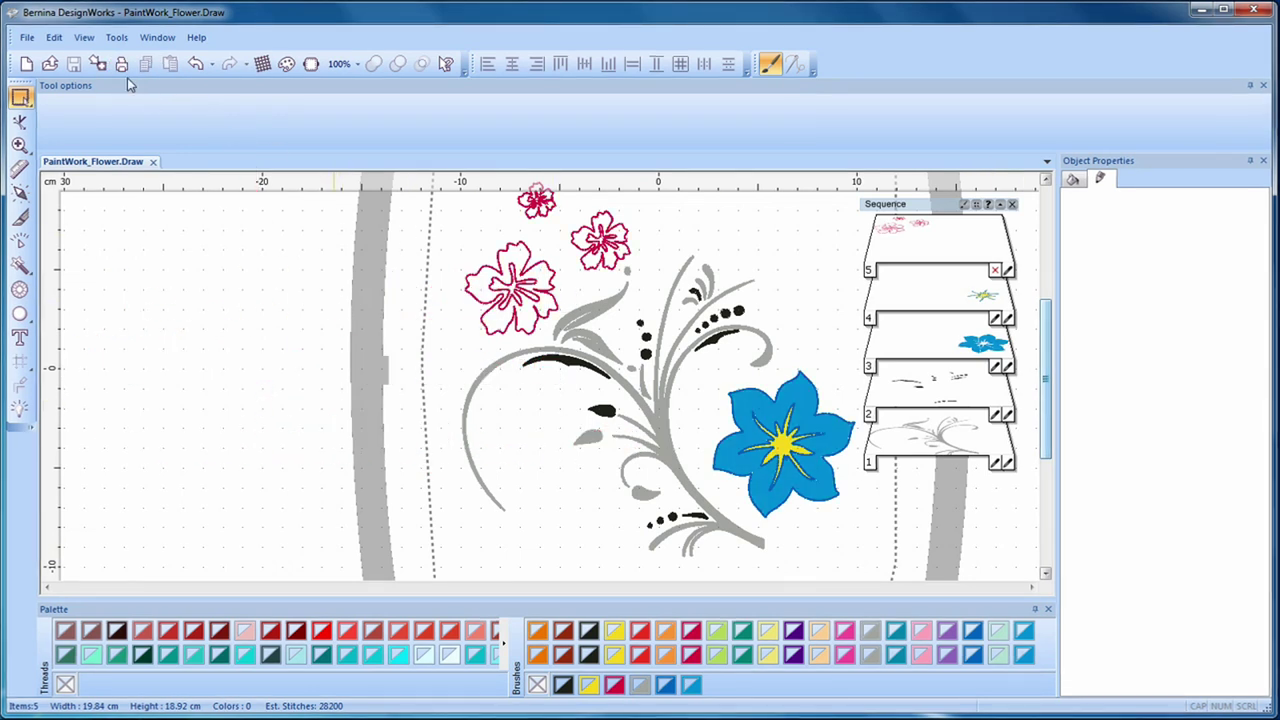
Step: Export the design to the USB stick for the embroidery machine
{"action": "left_click", "coordinate": [98, 64]}
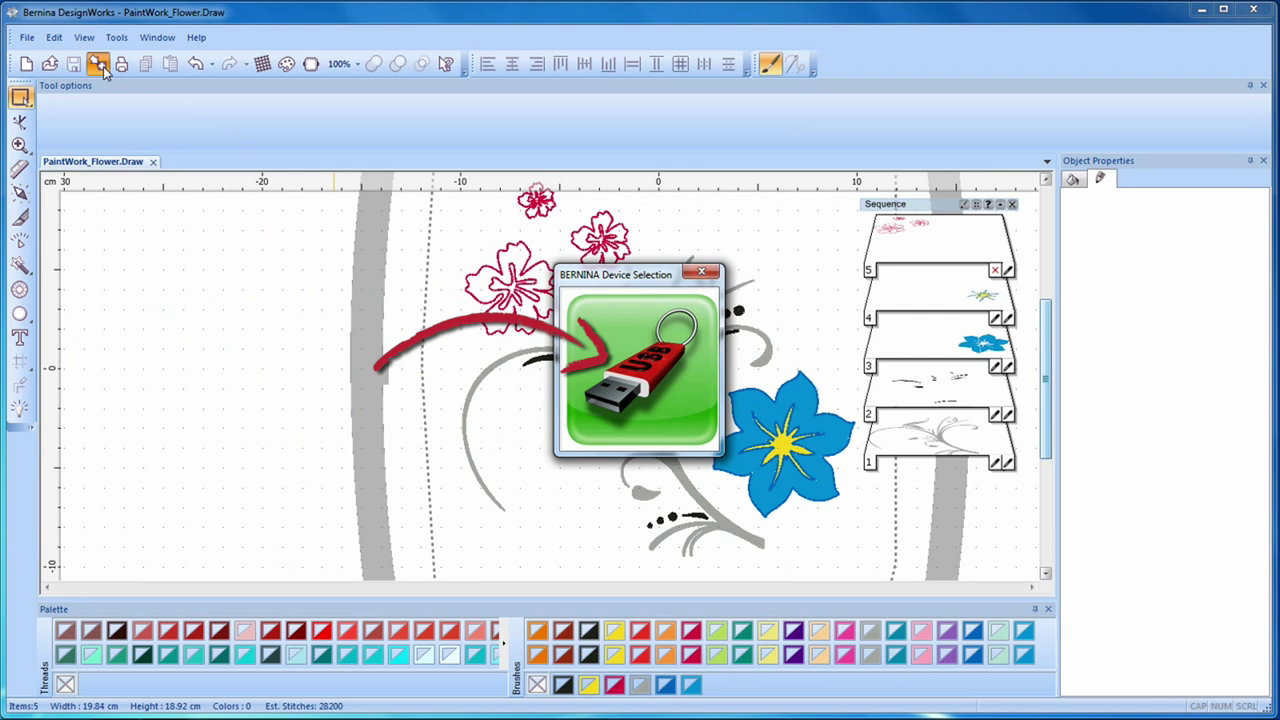
{"action": "left_click", "coordinate": [628, 350]}
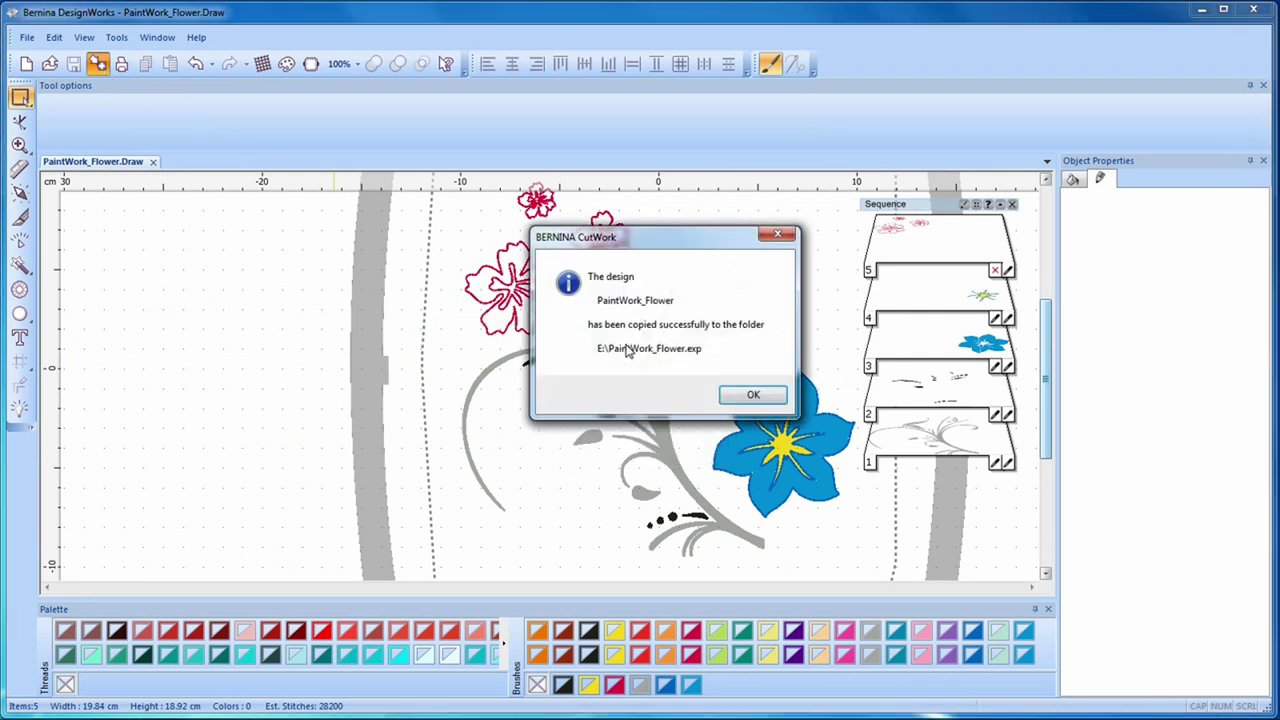
{"action": "left_click", "coordinate": [753, 394]}
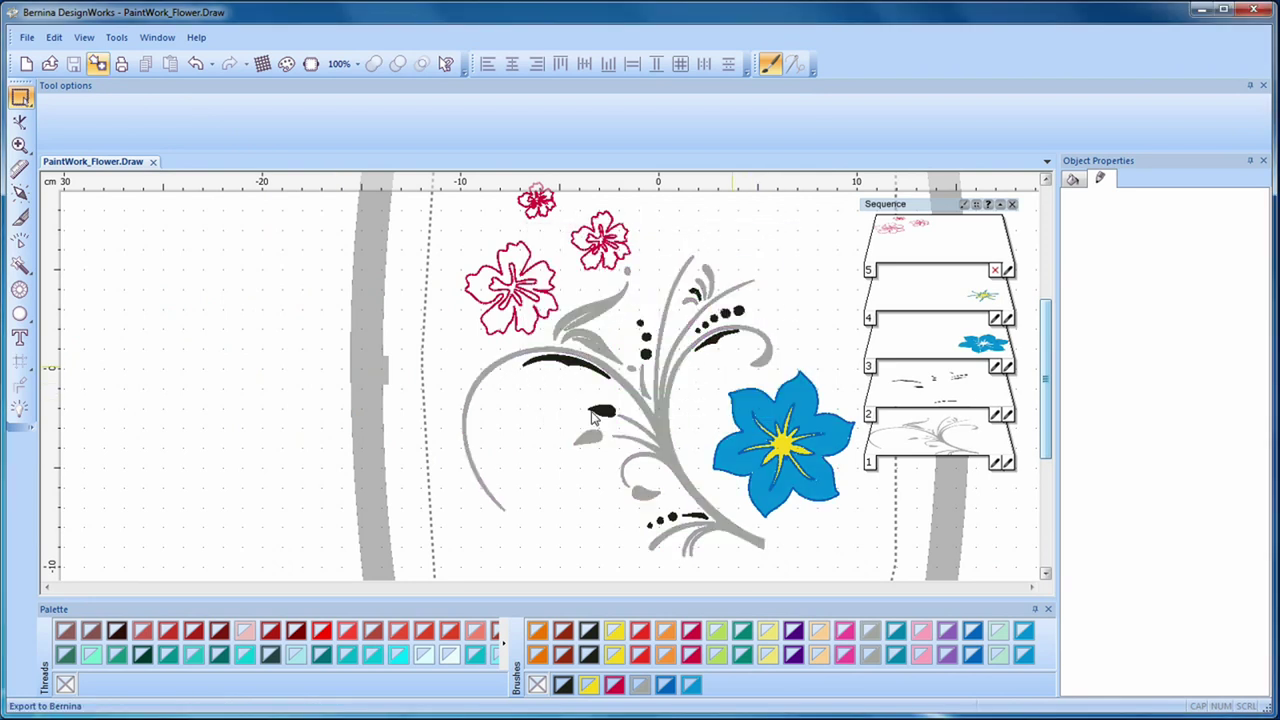
Step: Switch to Windows Explorer, check the BERNINA_PDS (E:) drive for the exported PaintWork_Flower files, and close the window
{"action": "left_click", "coordinate": [40, 714]}
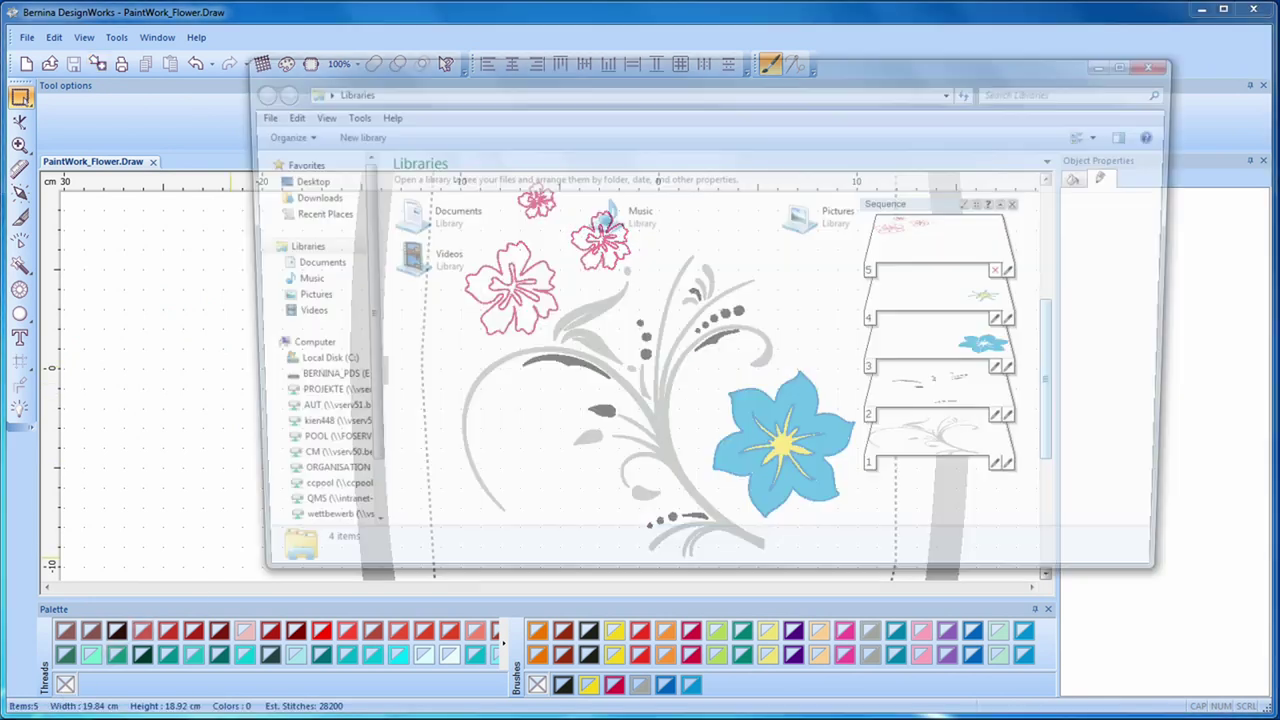
{"action": "left_click", "coordinate": [334, 383]}
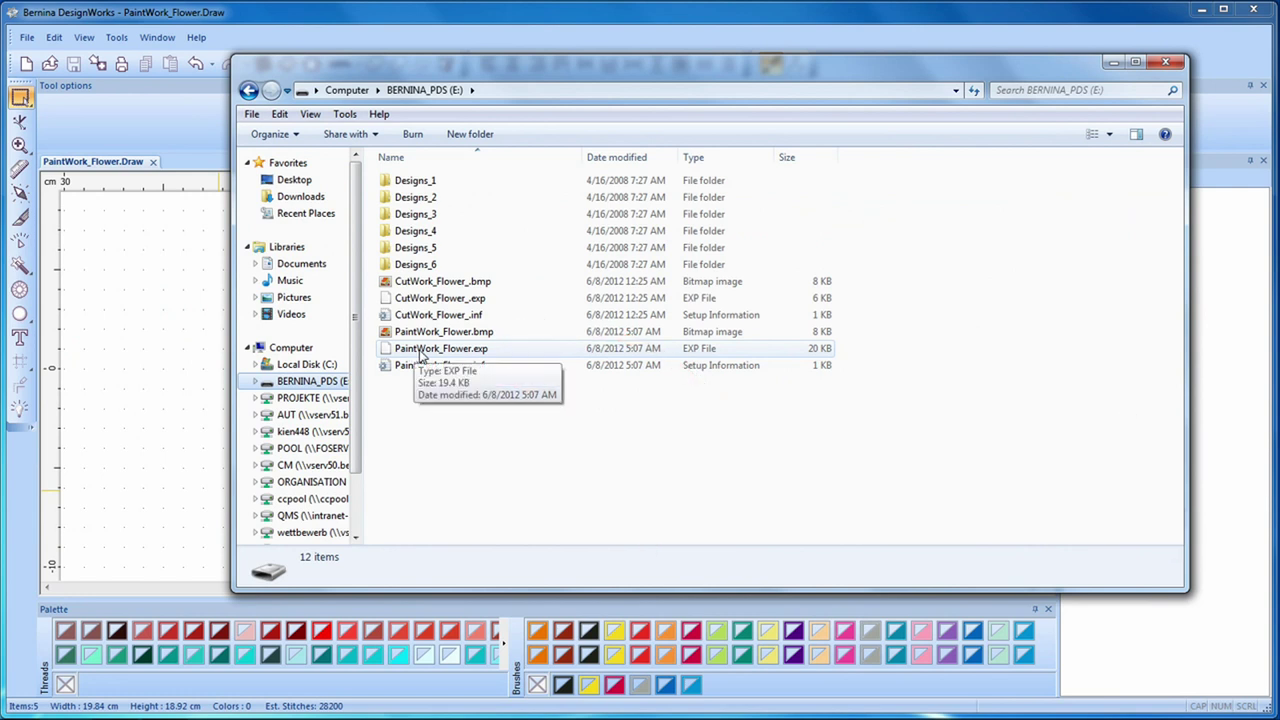
{"action": "left_click", "coordinate": [1167, 63]}
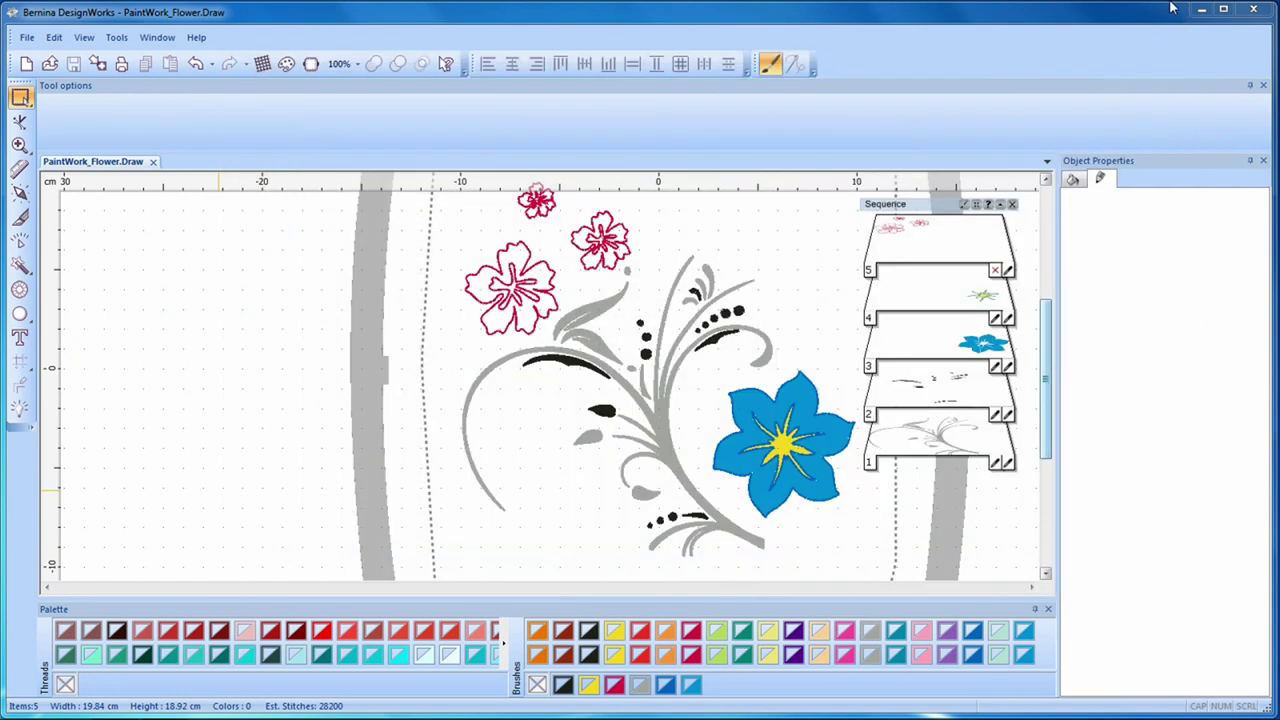